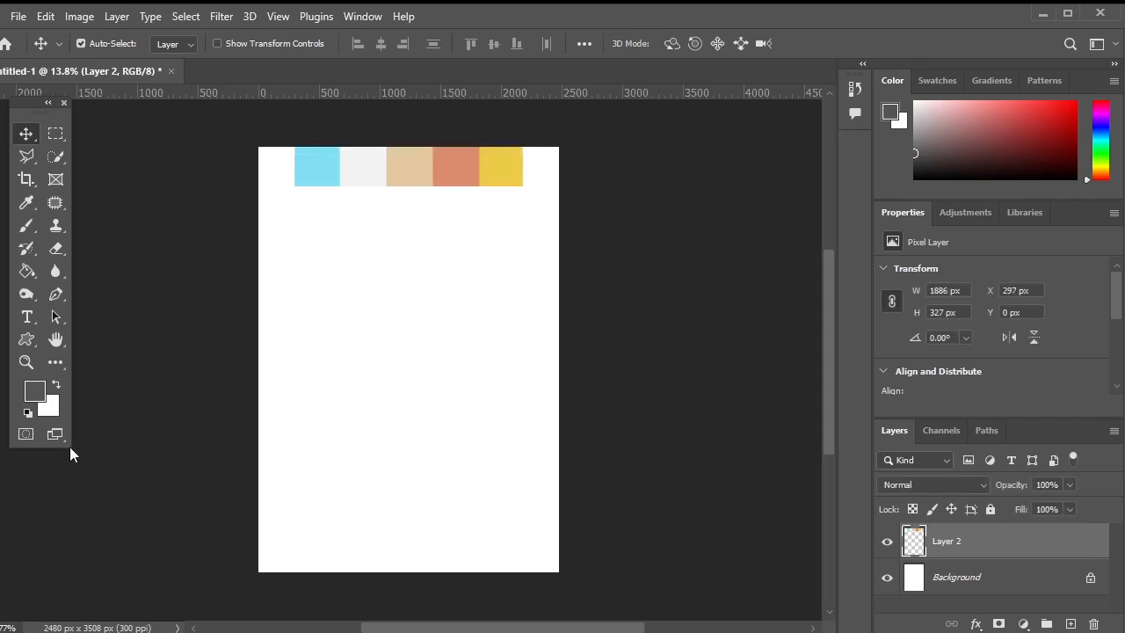
Fill the Background layer with the tan colour sampled from the palette strip, hiding the palette's Layer 2
left_click(26, 203)
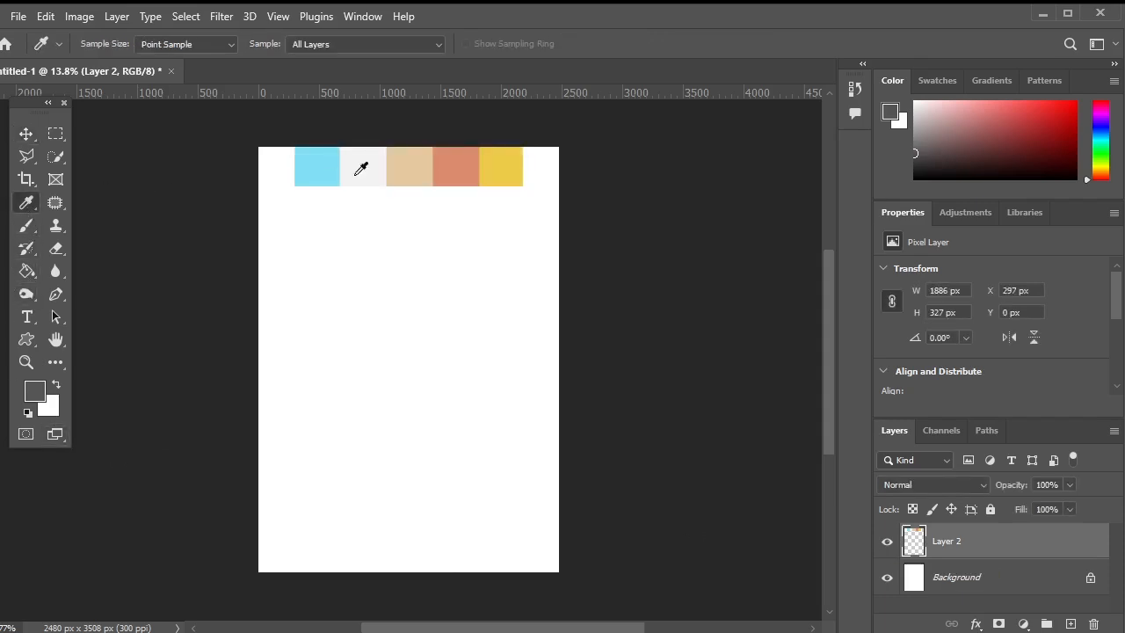
left_click(411, 169)
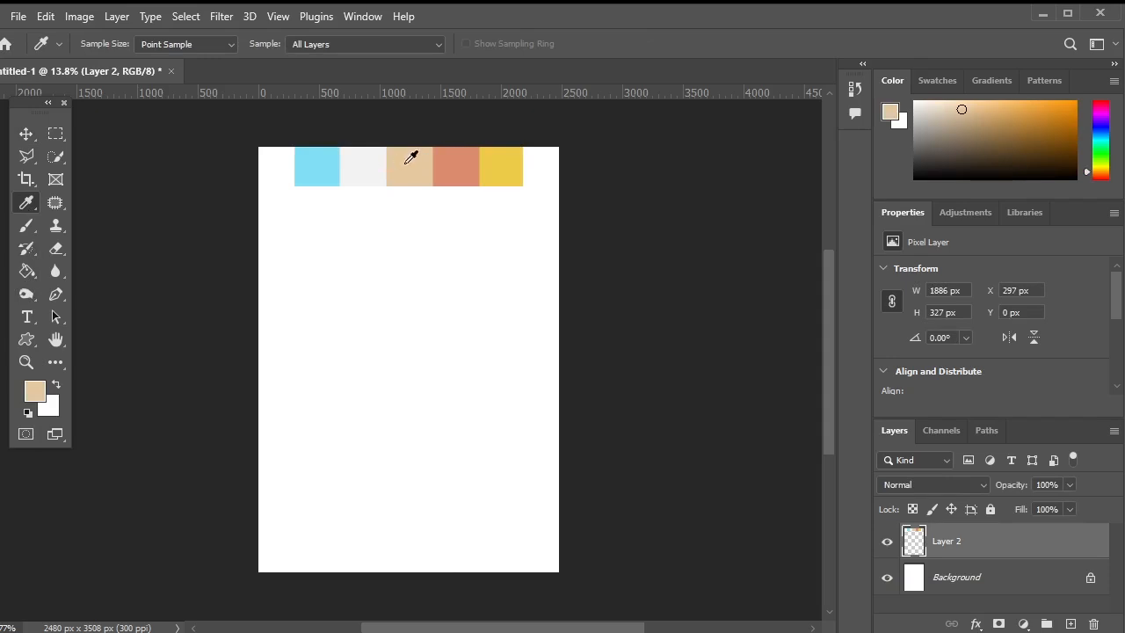
left_click(888, 541)
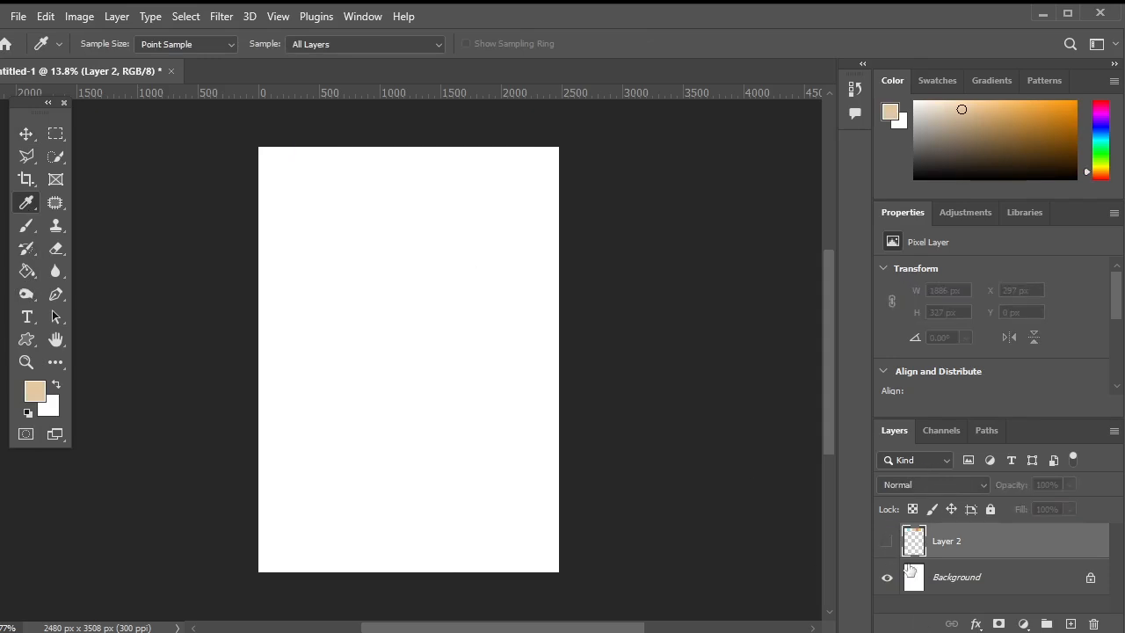
left_click(952, 585)
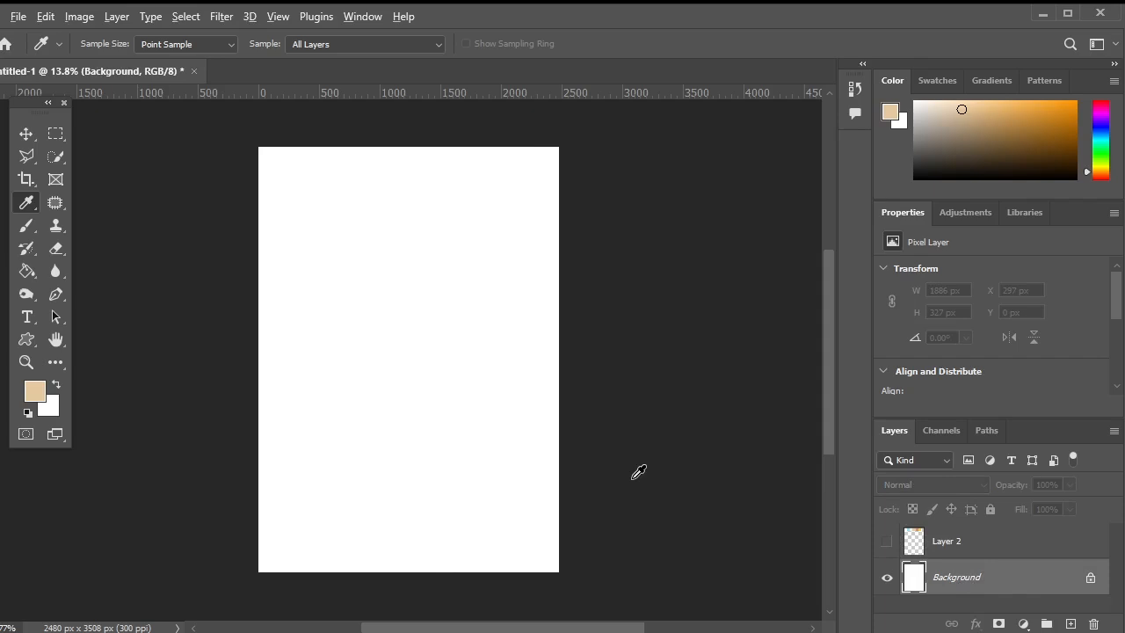
key("alt+BackSpace")
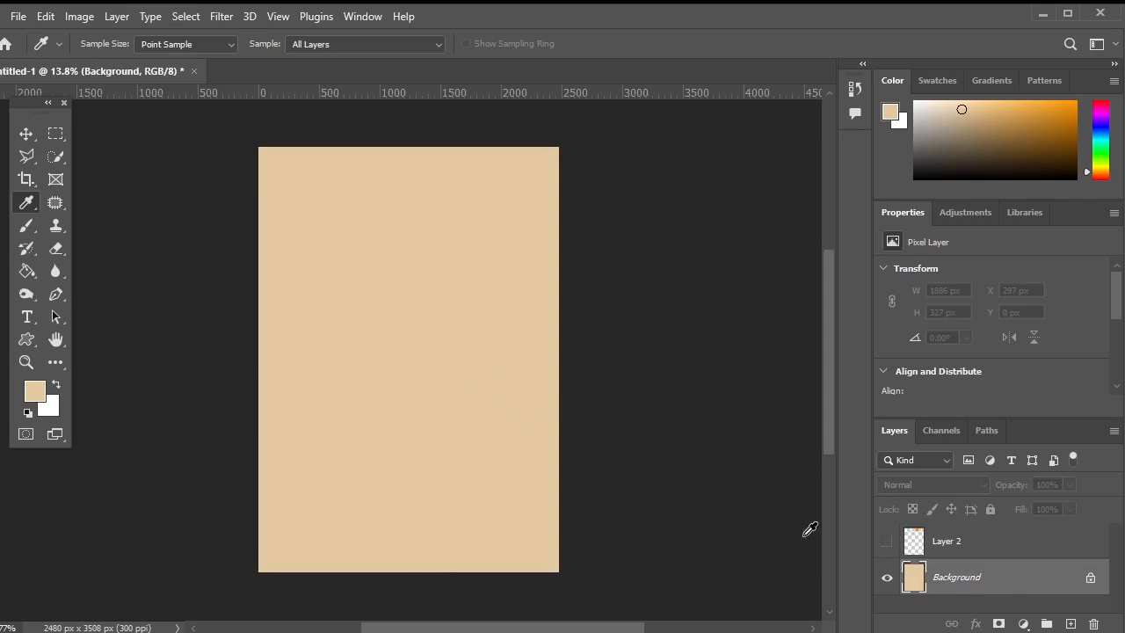
Place the realistic-palm-leaf-isolated-illustration-free-vector image as an embedded object at its default size above the background
left_click(19, 18)
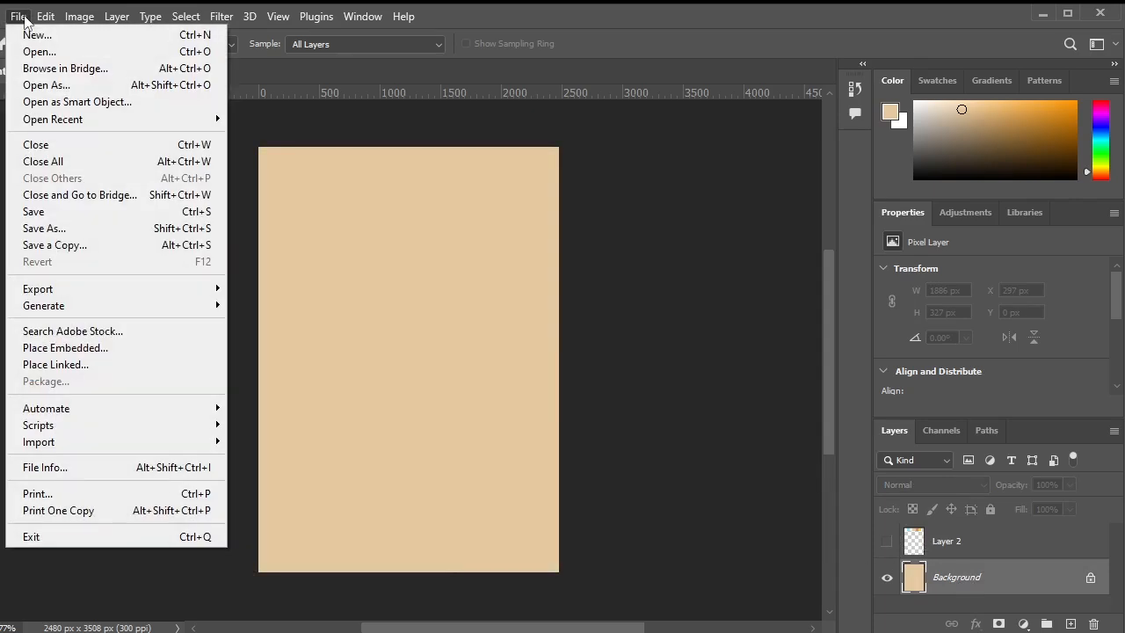
left_click(65, 347)
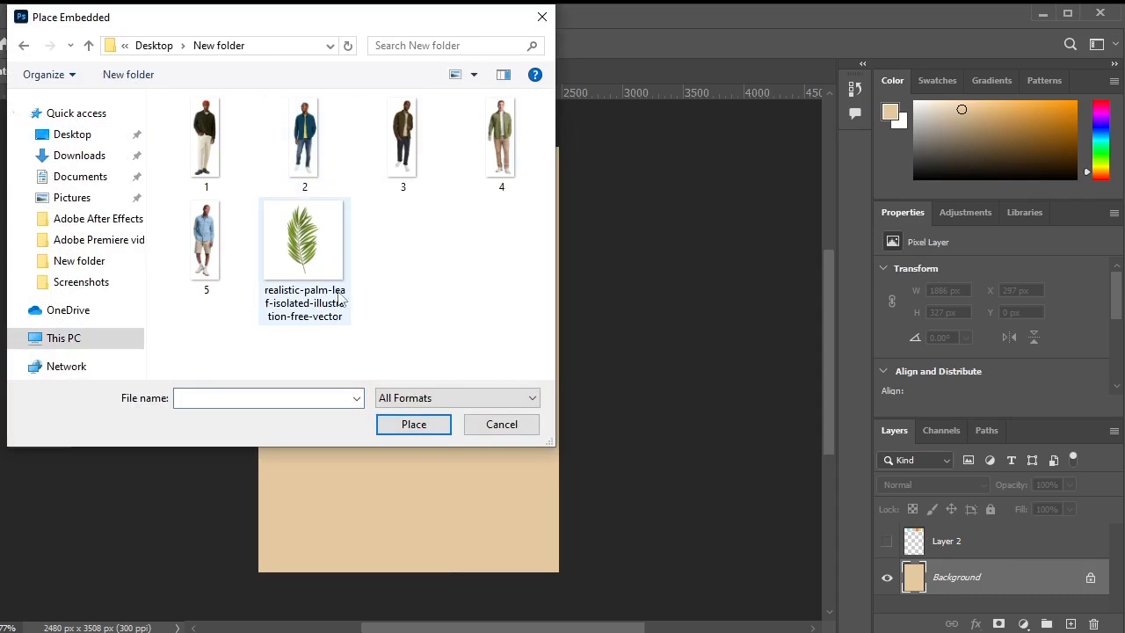
left_click(348, 320)
left_click(413, 425)
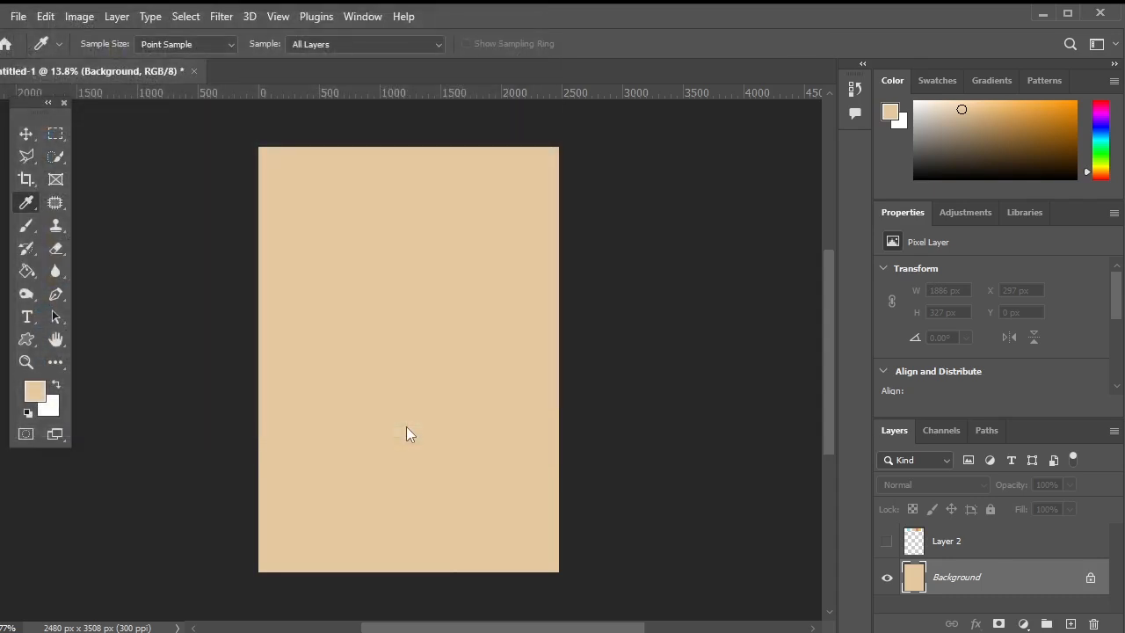
key("Return")
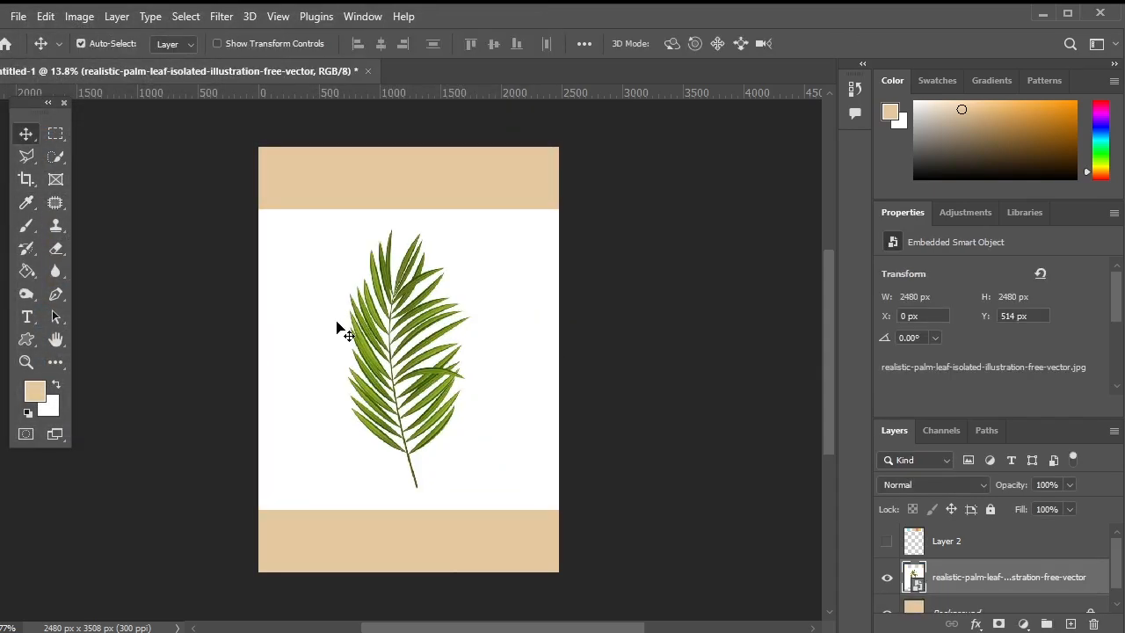
Select the white area around the palm leaf with the Magic Wand and try to delete it
left_click(55, 158)
left_click(159, 192)
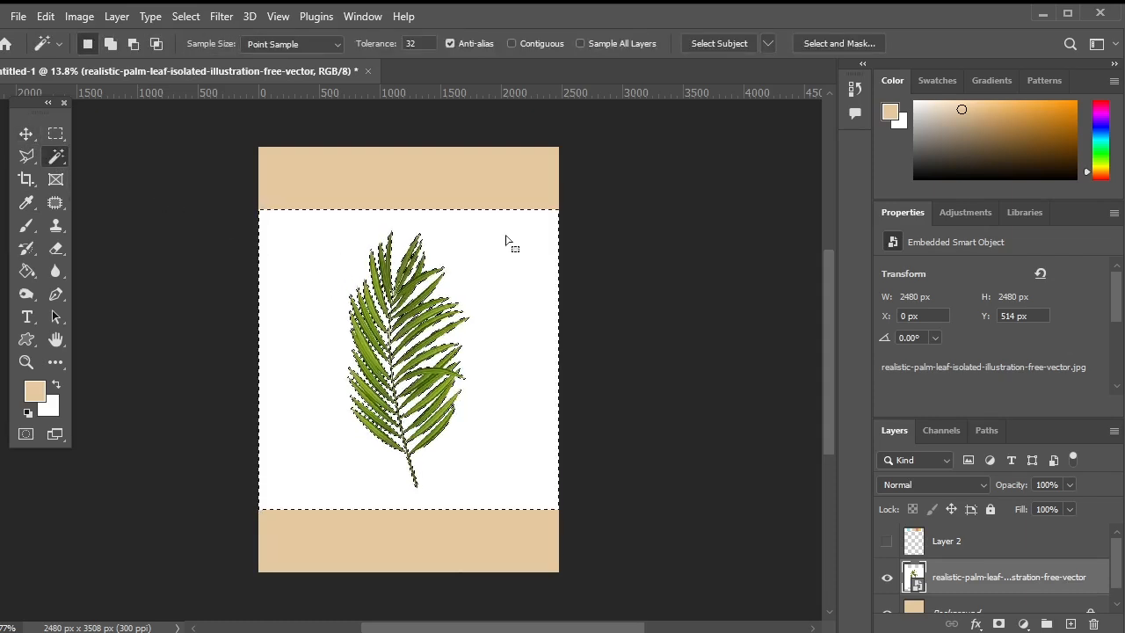
key("Delete")
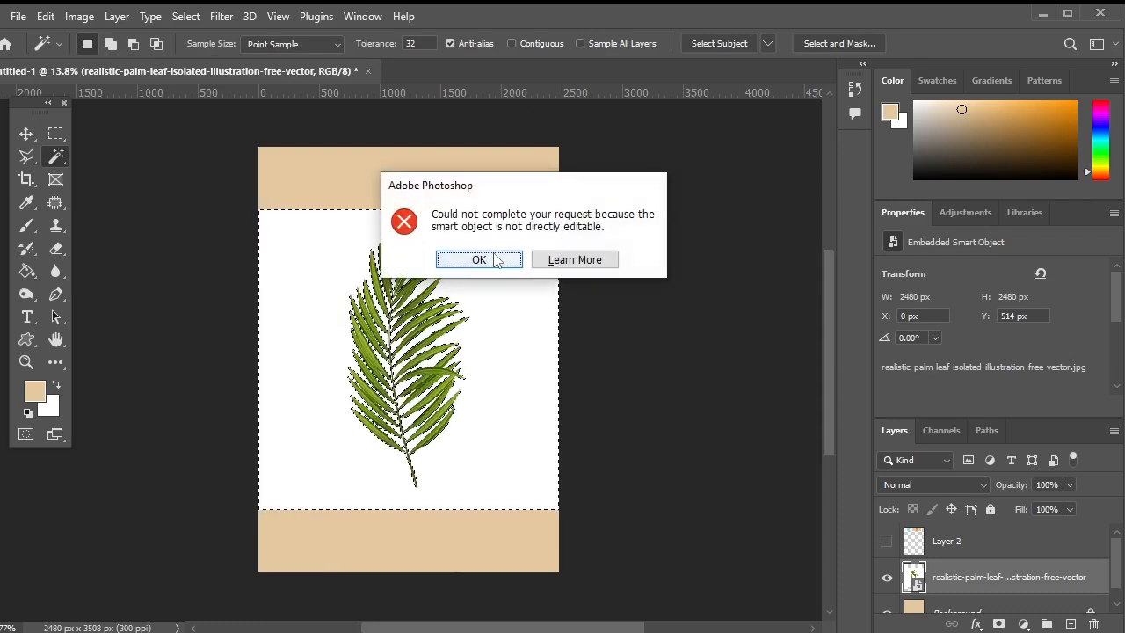
left_click(494, 261)
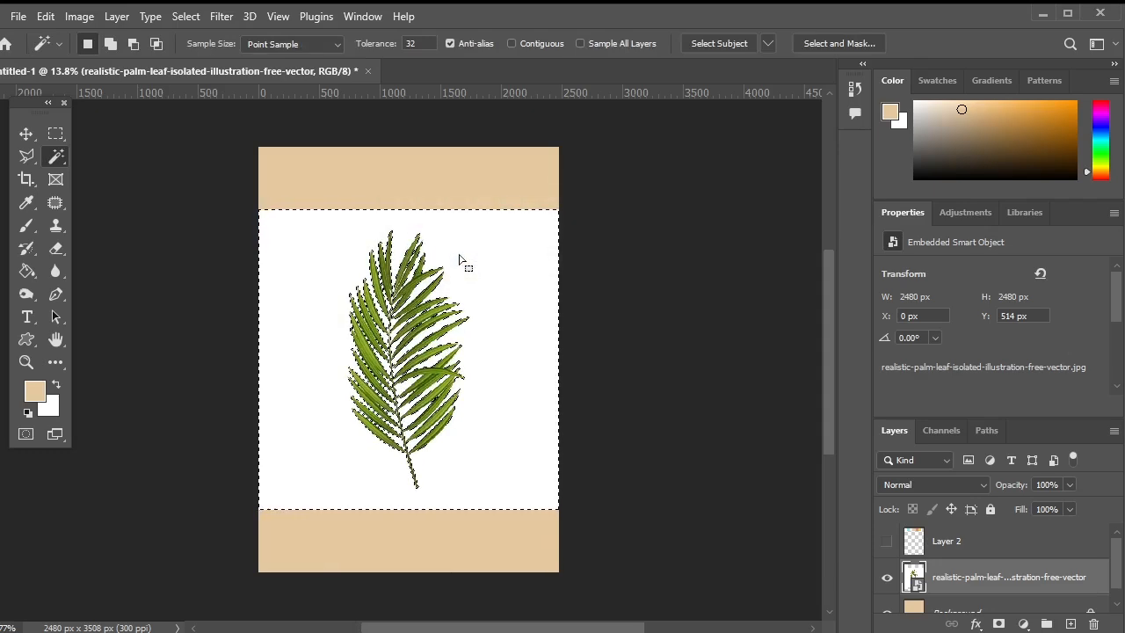
Rasterize the palm leaf layer, remove the selected white area around the leaf and deselect
right_click(974, 586)
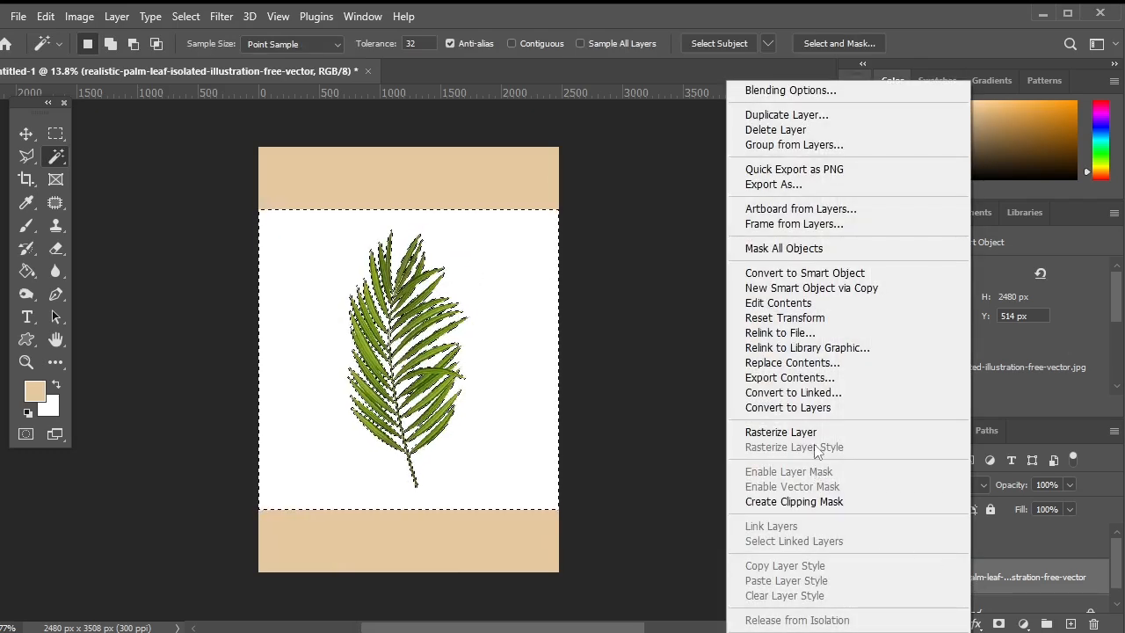
left_click(781, 432)
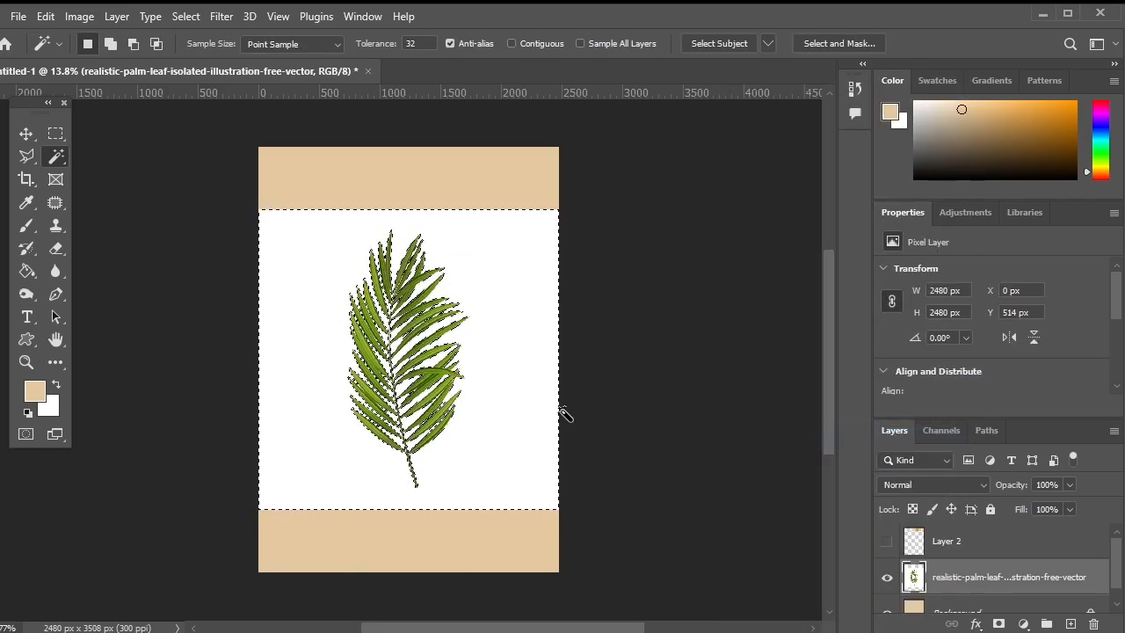
key("alt+BackSpace")
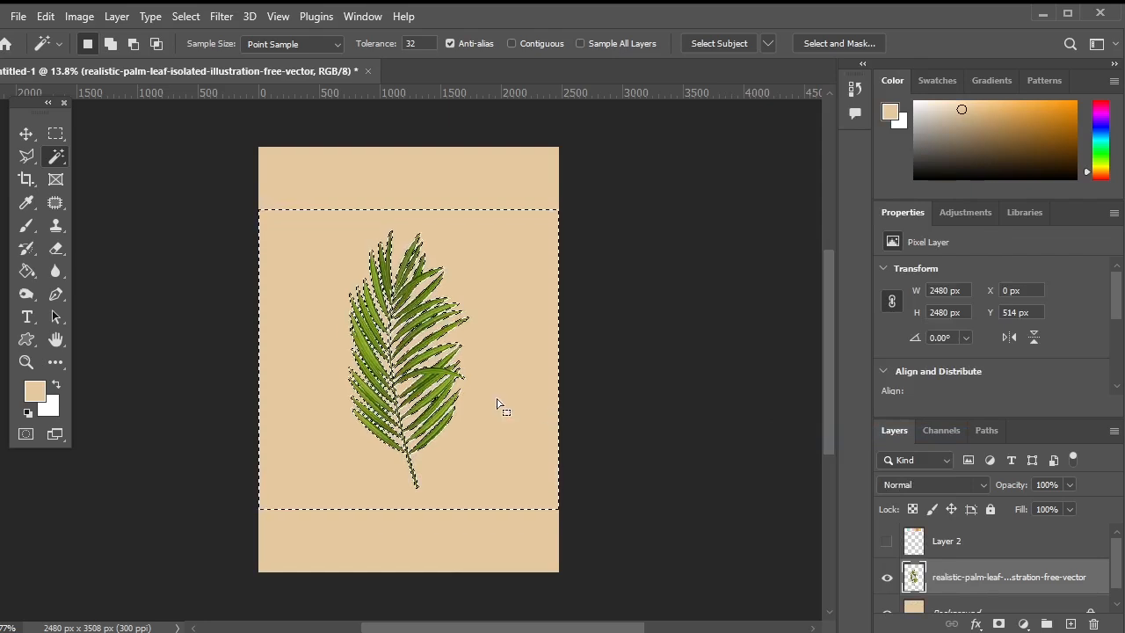
key("ctrl+d")
Transform the palm leaf: rotate it about 142°, scale it to about 58% and place it overhanging the page's upper-right corner
left_click(25, 134)
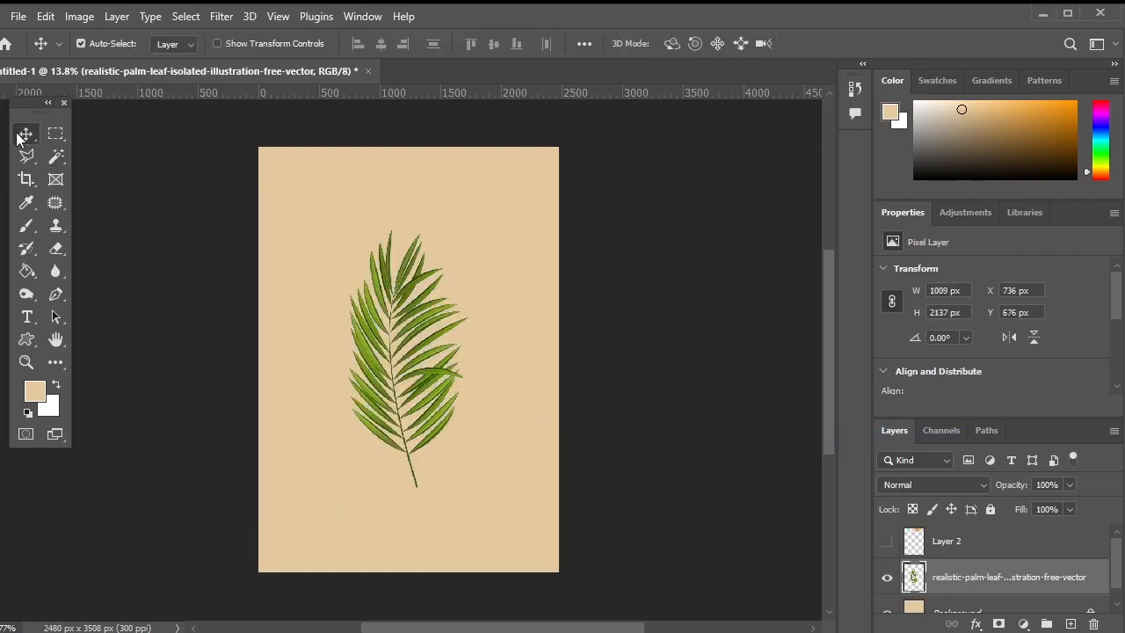
left_click(395, 330)
key("ctrl+r")
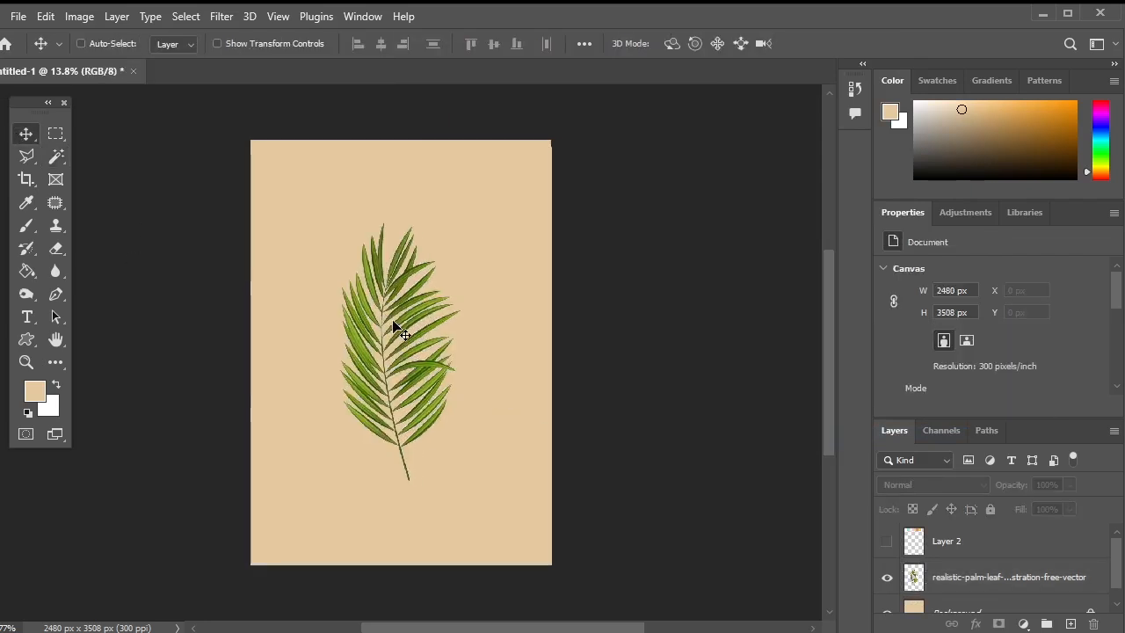
left_click(1050, 579)
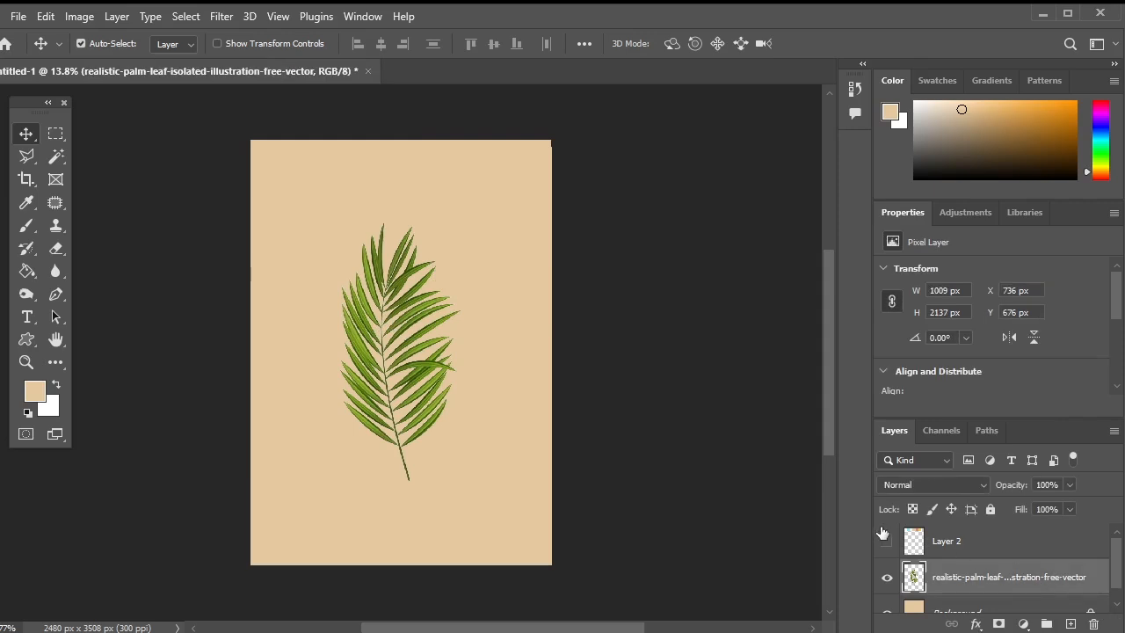
key("ctrl+t")
left_click_drag(472, 211, 436, 513)
left_click_drag(426, 361, 458, 193)
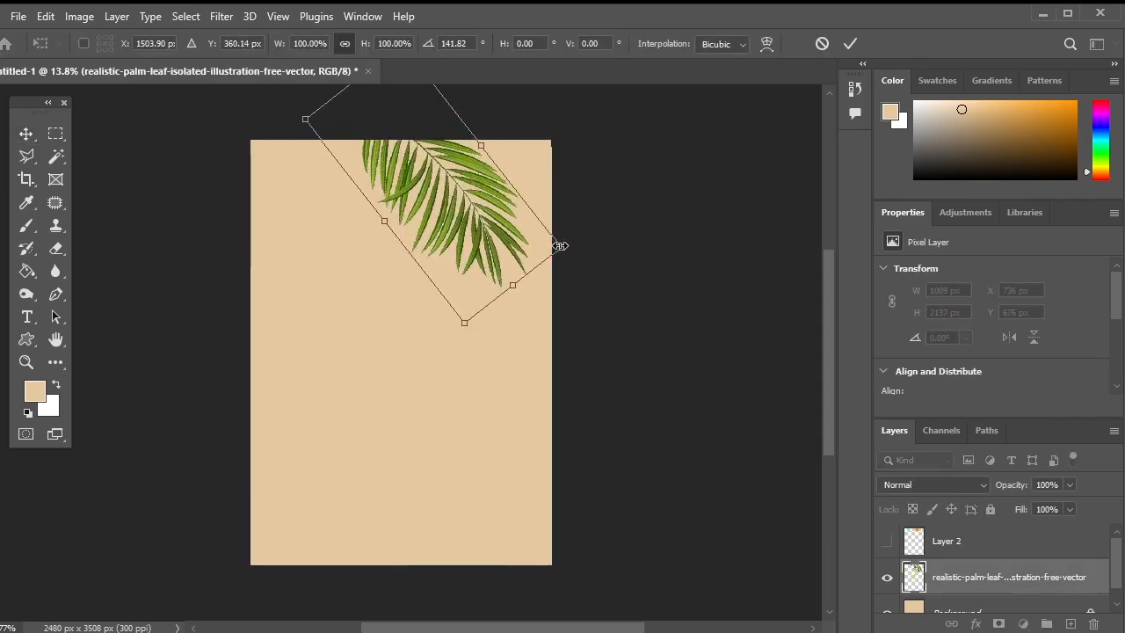
left_click_drag(566, 250, 502, 228)
left_click_drag(432, 204, 474, 183)
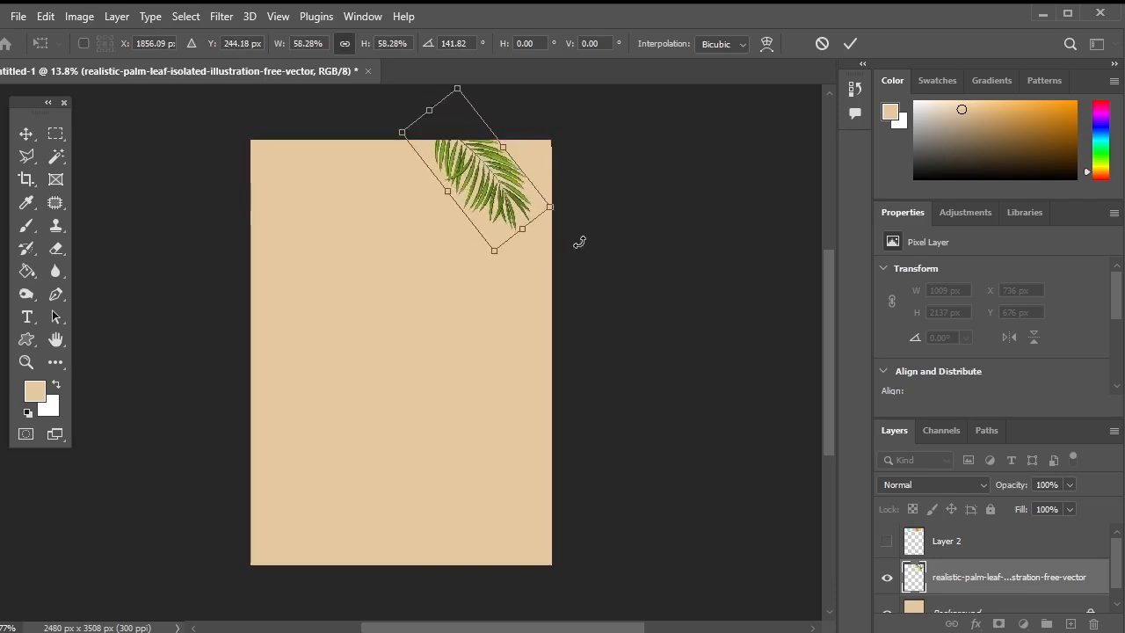
key("Return")
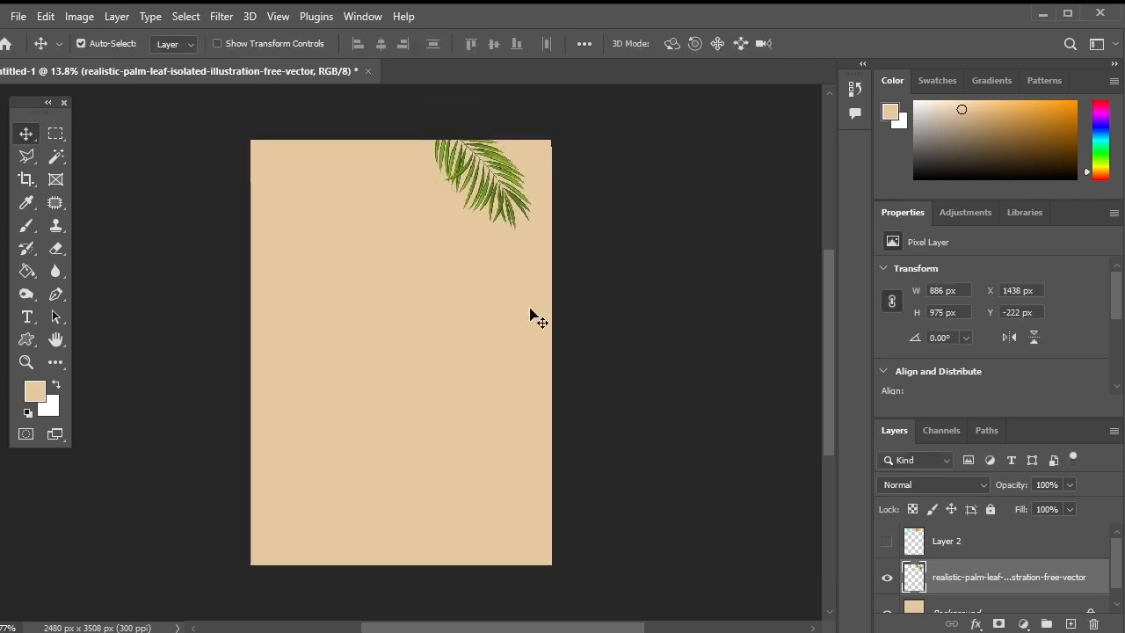
Set up the Rectangle tool with no fill and a white stroke of 1.78 pt
right_click(31, 342)
left_click(84, 335)
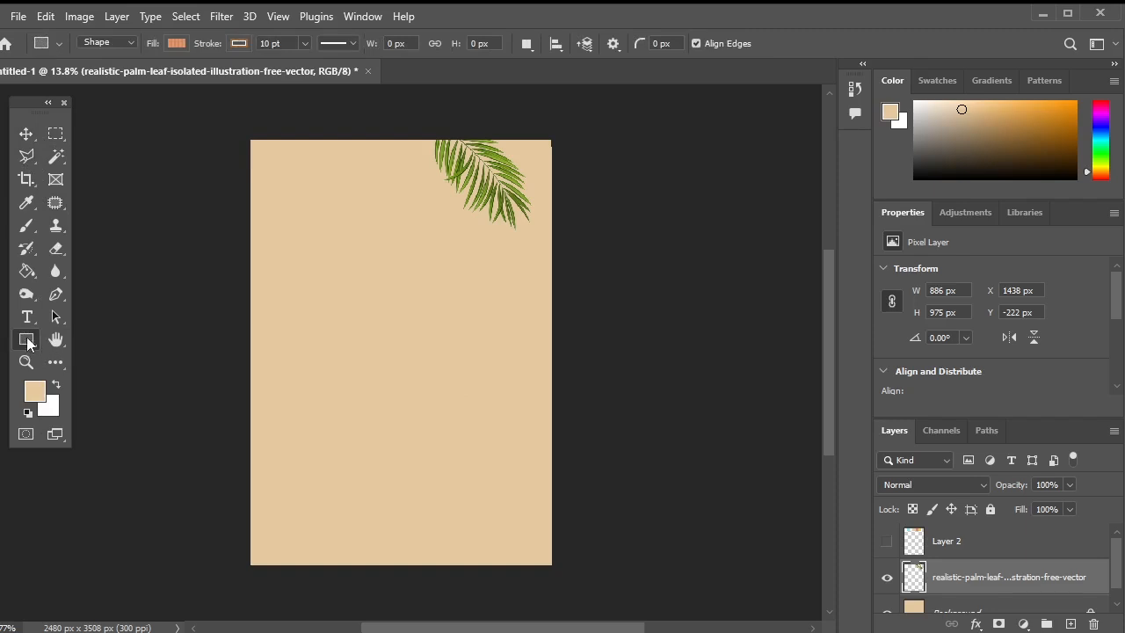
left_click(172, 43)
left_click(74, 79)
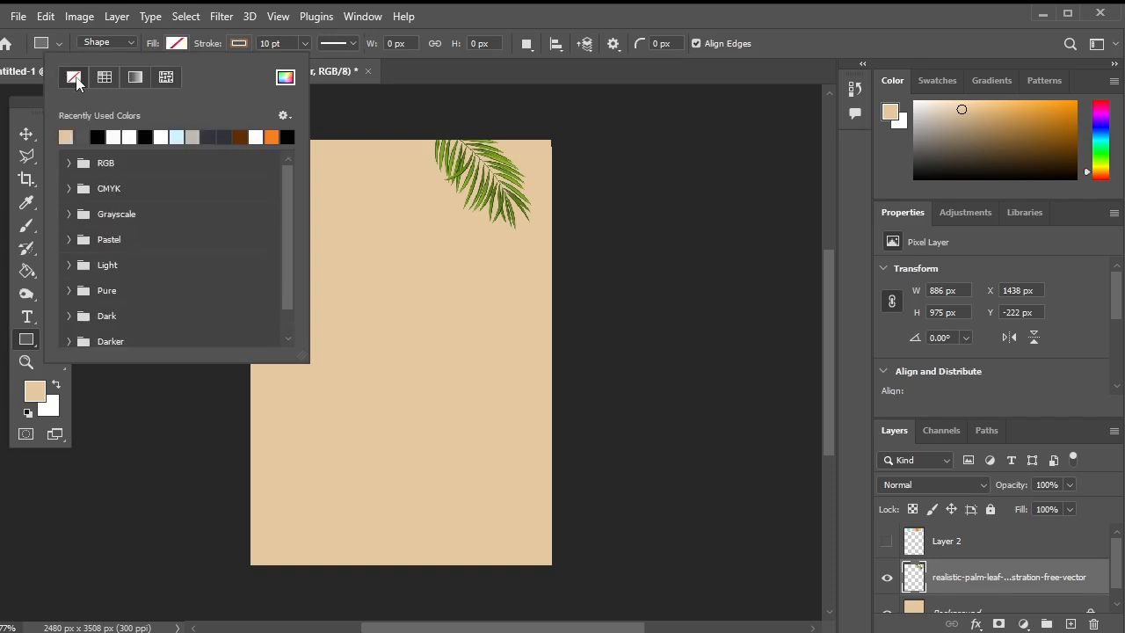
left_click(233, 44)
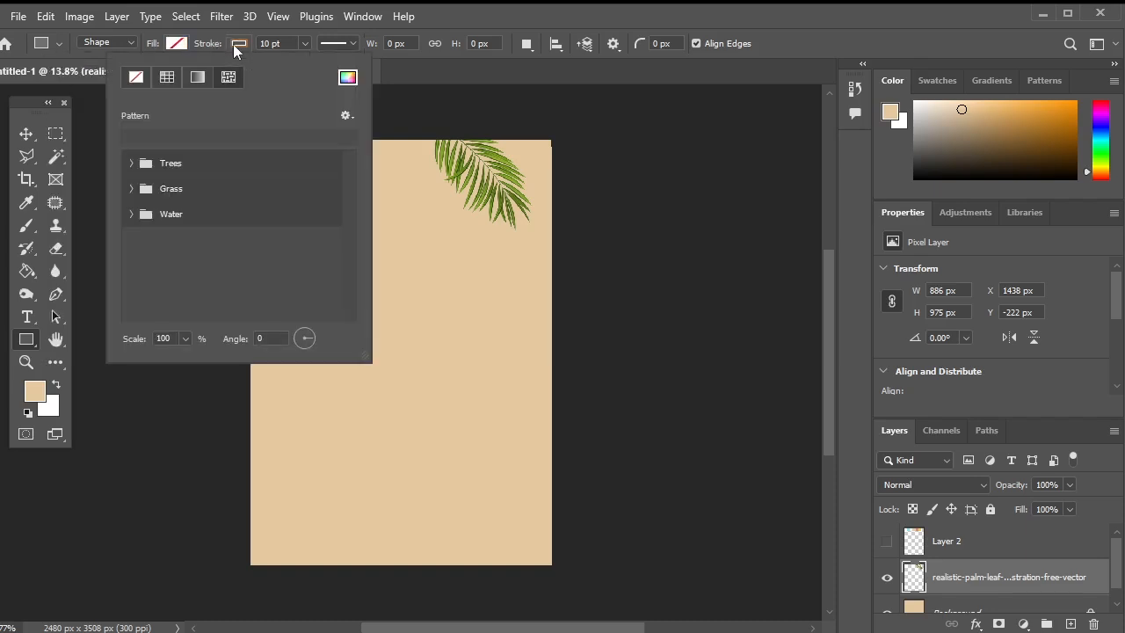
left_click(136, 79)
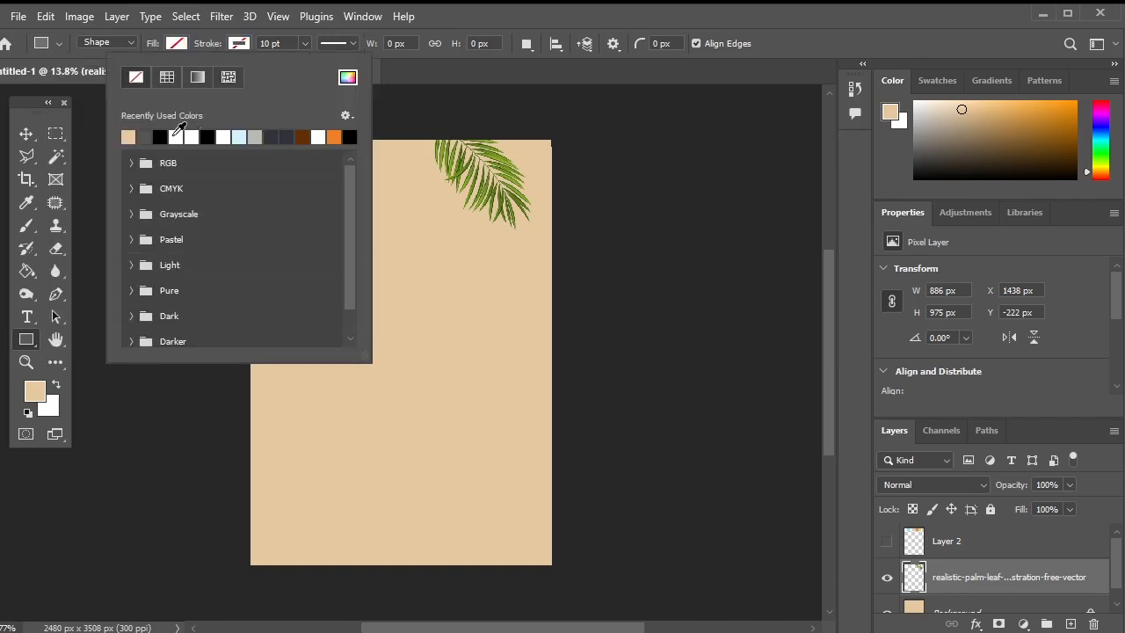
left_click(176, 136)
left_click(305, 44)
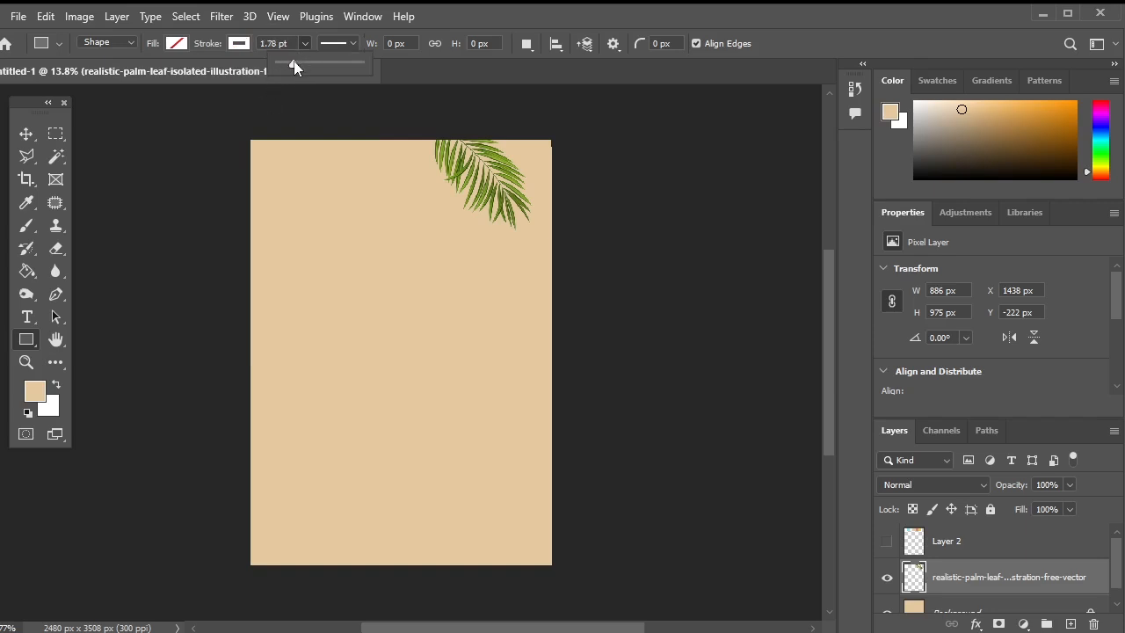
left_click(255, 154)
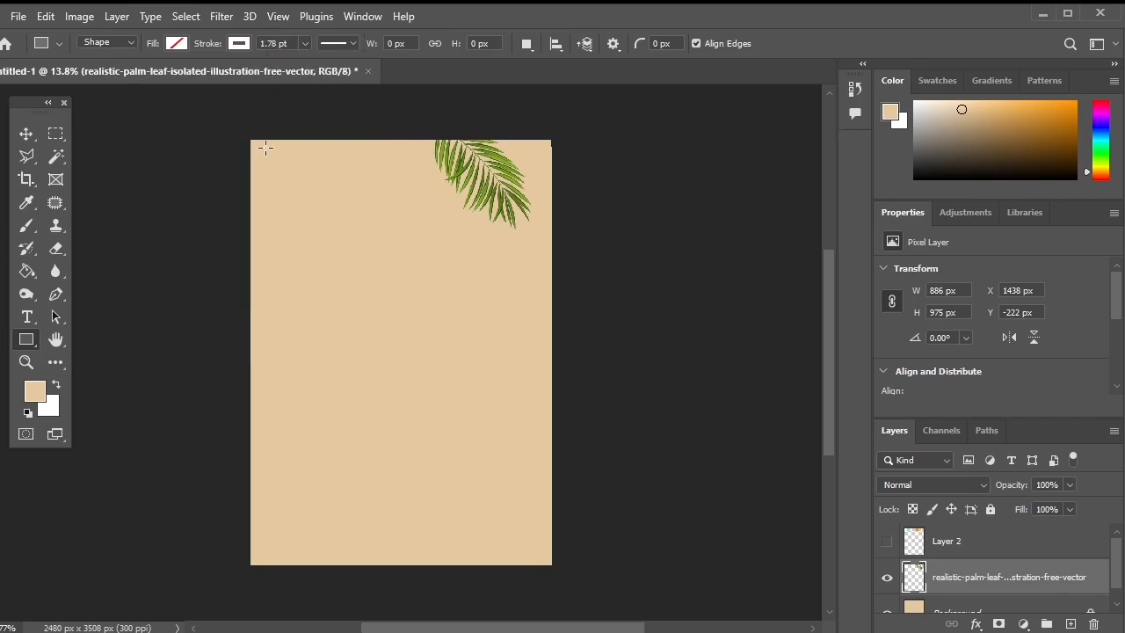
Draw a border rectangle about 2282 × 3357 px just inside the page edges and set its stroke width to 2 pt
left_click_drag(266, 148, 542, 554)
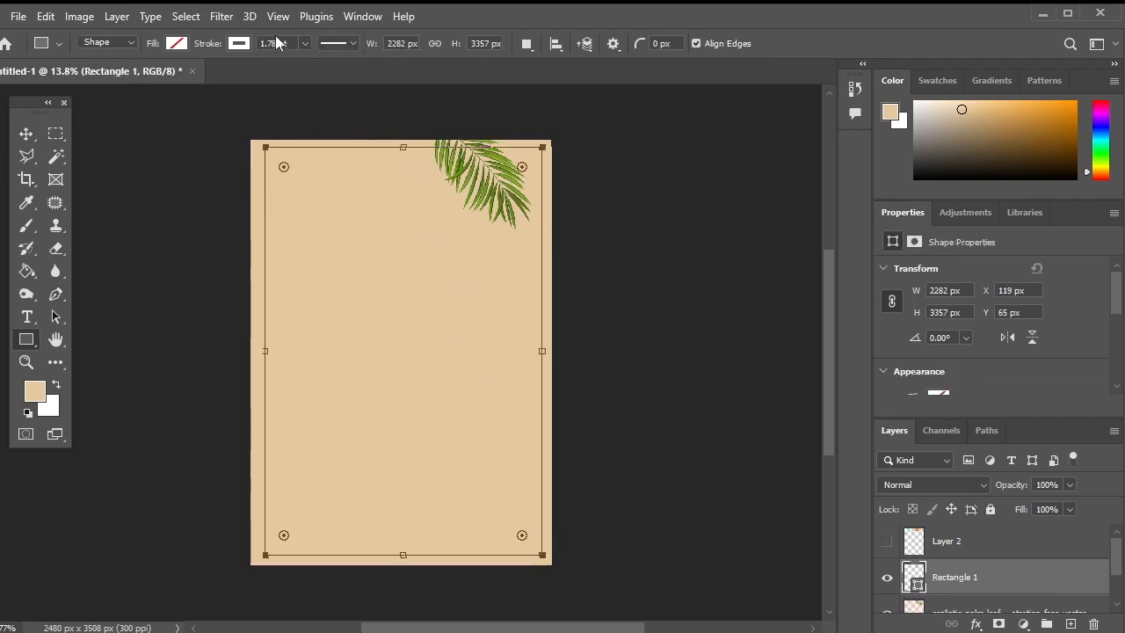
left_click(352, 43)
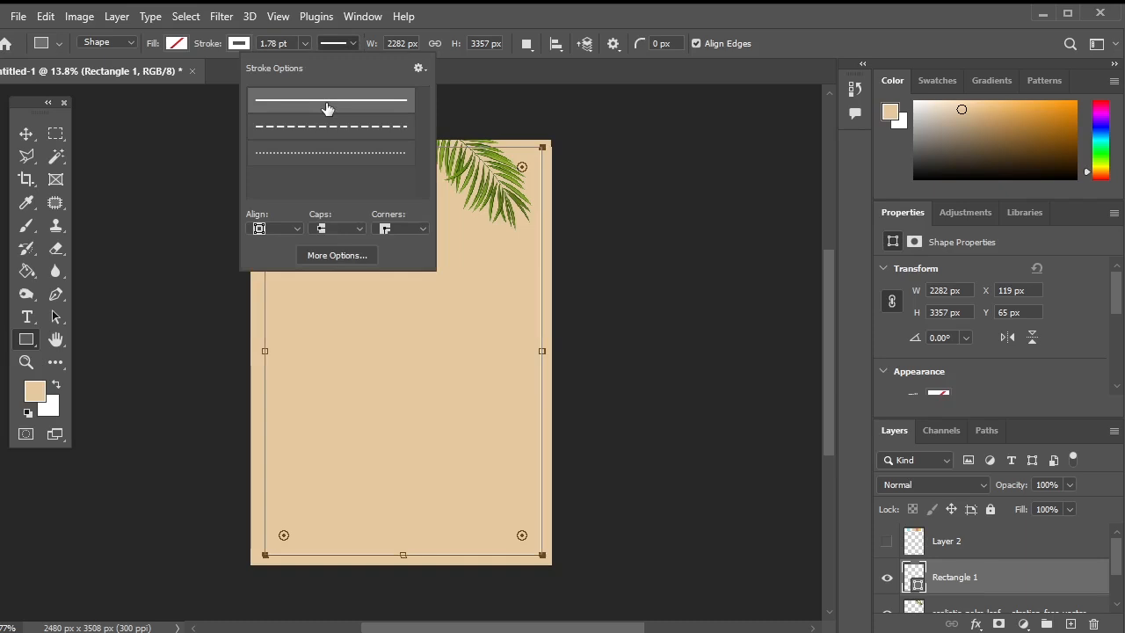
left_click(354, 43)
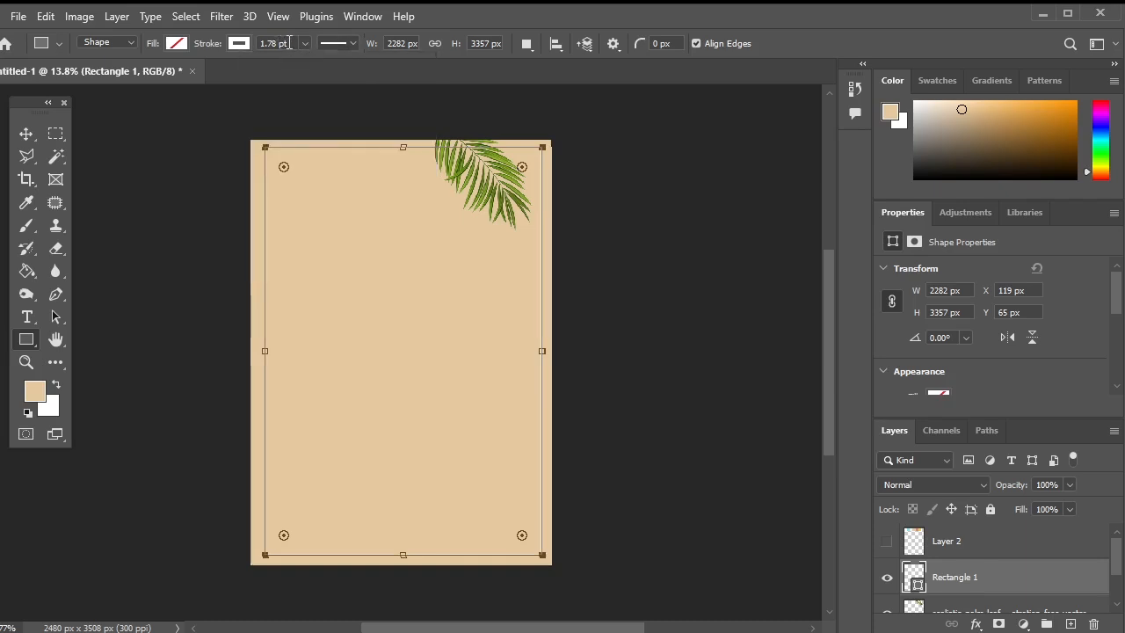
left_click(289, 43)
type("2")
key("Return")
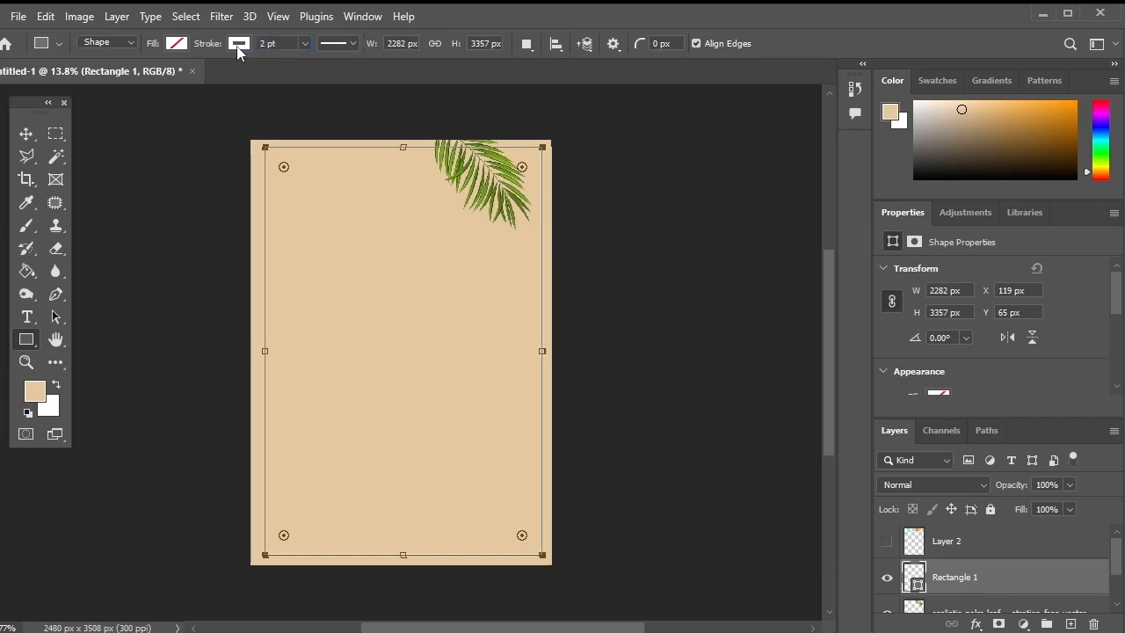
Centre the border rectangle horizontally and vertically on the canvas
left_click(26, 133)
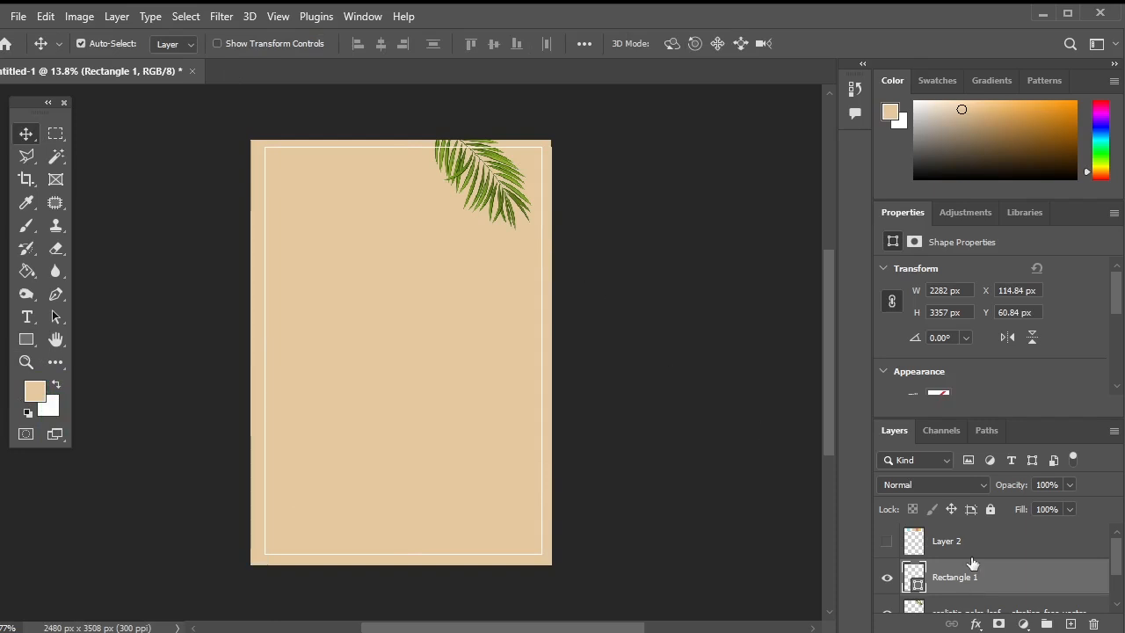
left_click(975, 590)
left_click(973, 585, "ctrl")
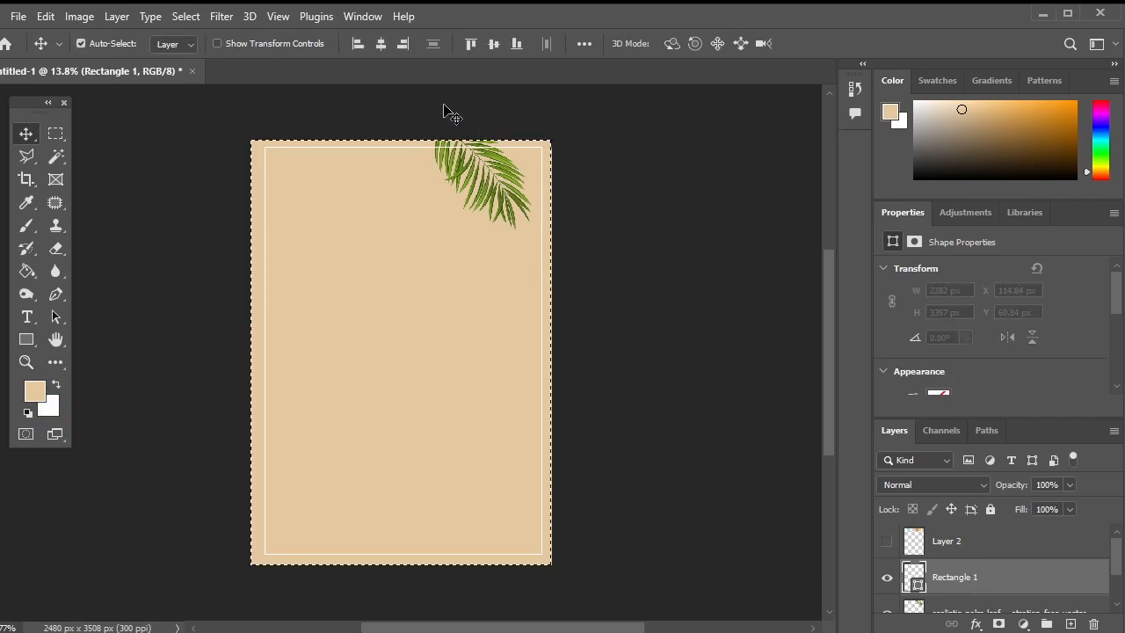
left_click(379, 44)
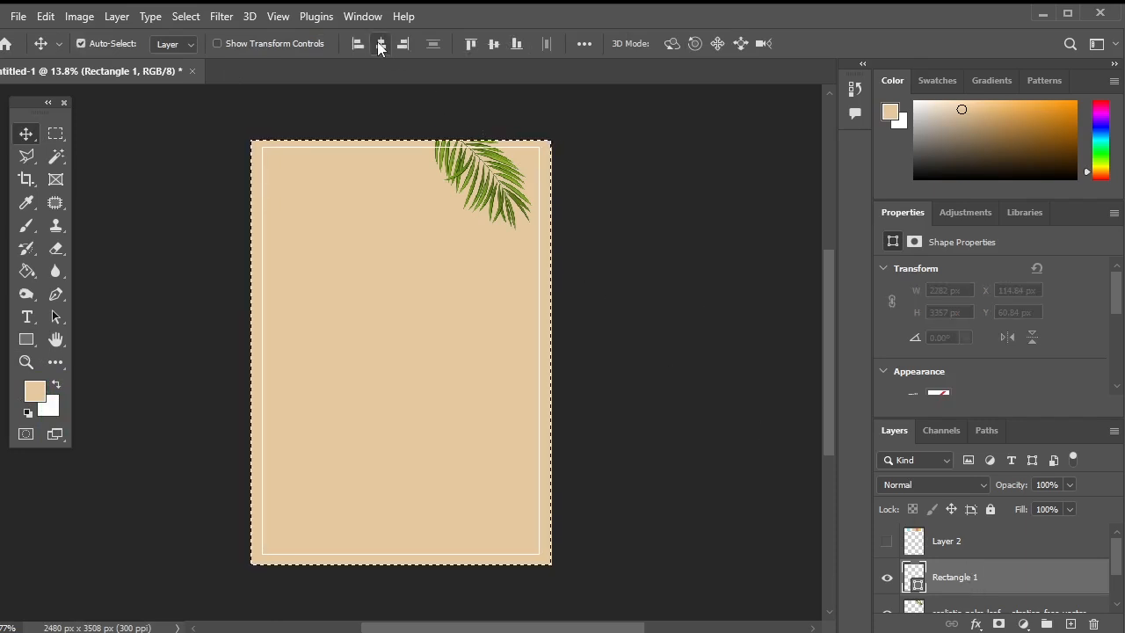
left_click(493, 43)
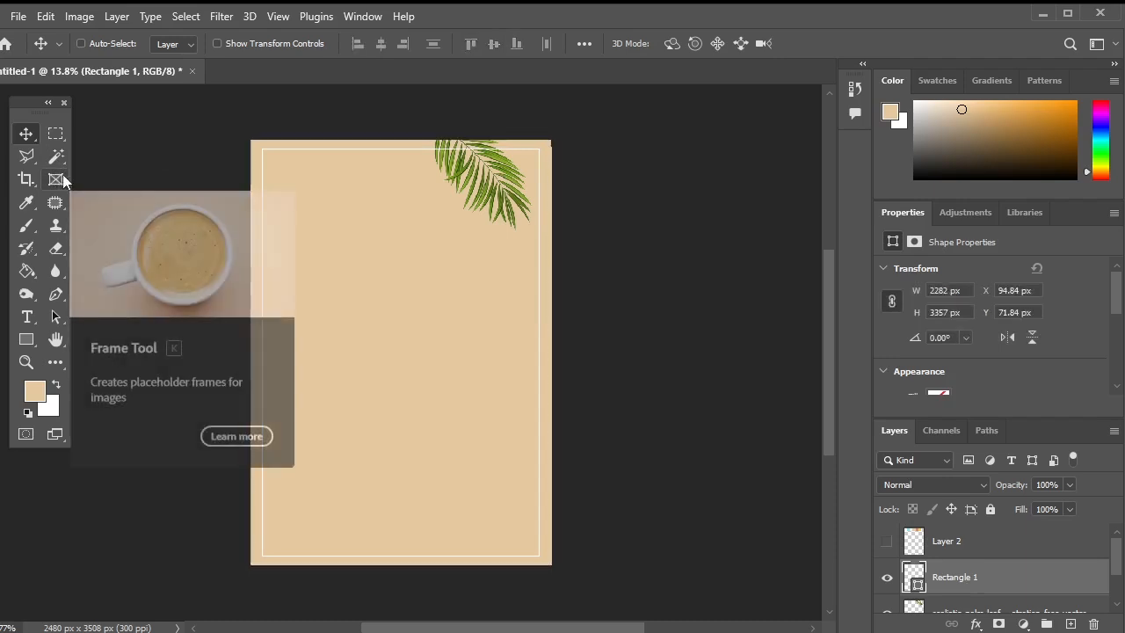
Scale the border rectangle down about its centre to about 94.7% so it sits further inside the page edges
key("ctrl+d")
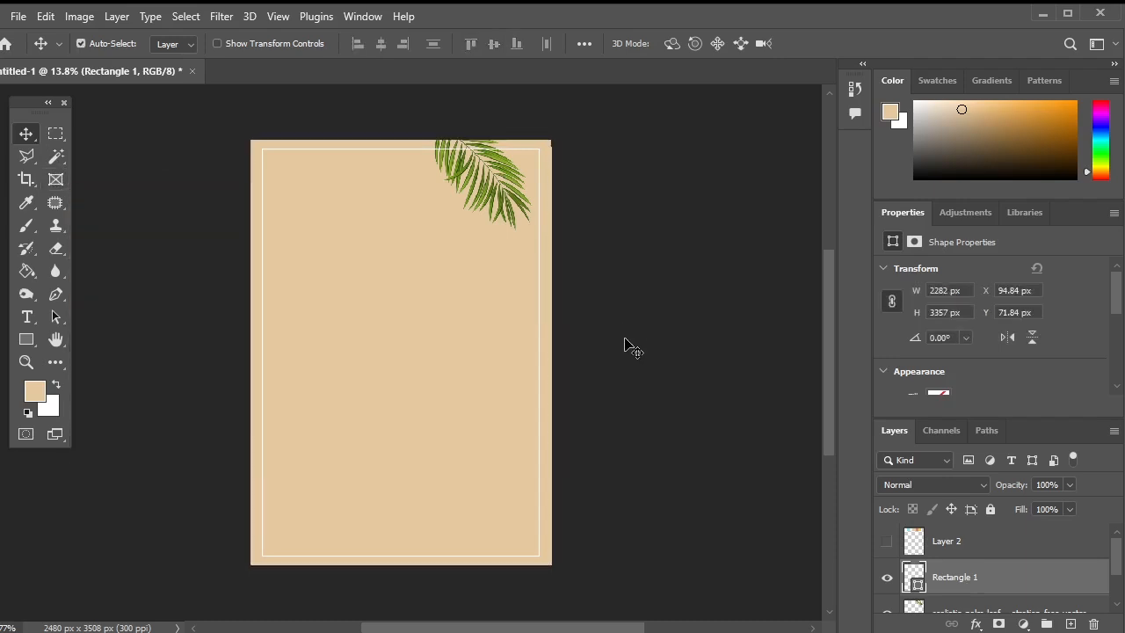
left_click(399, 157)
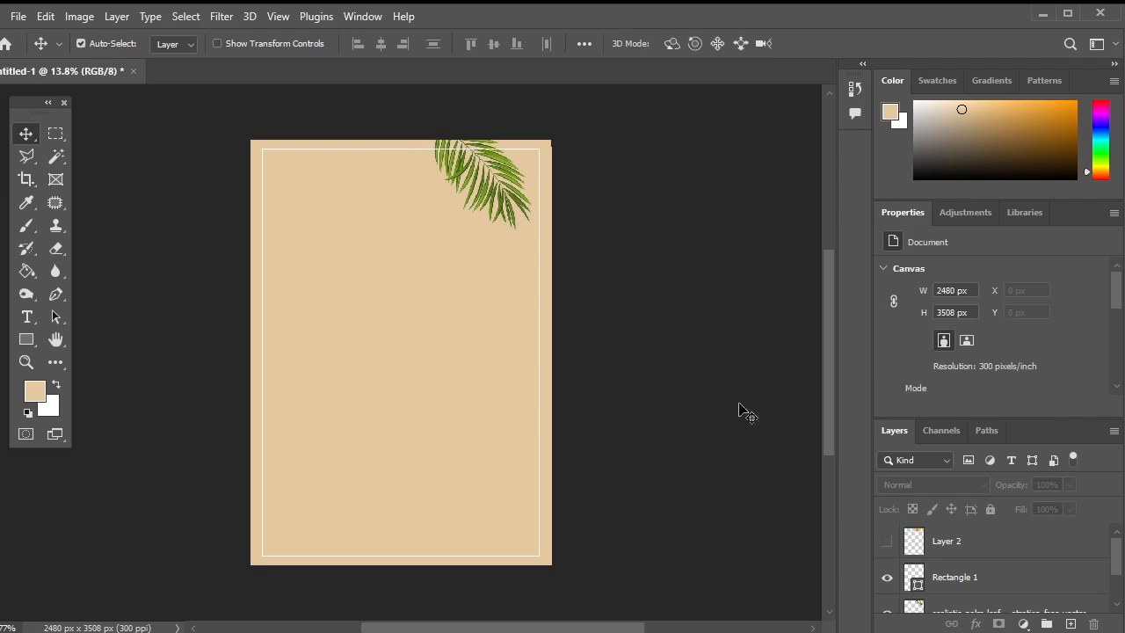
left_click(975, 580)
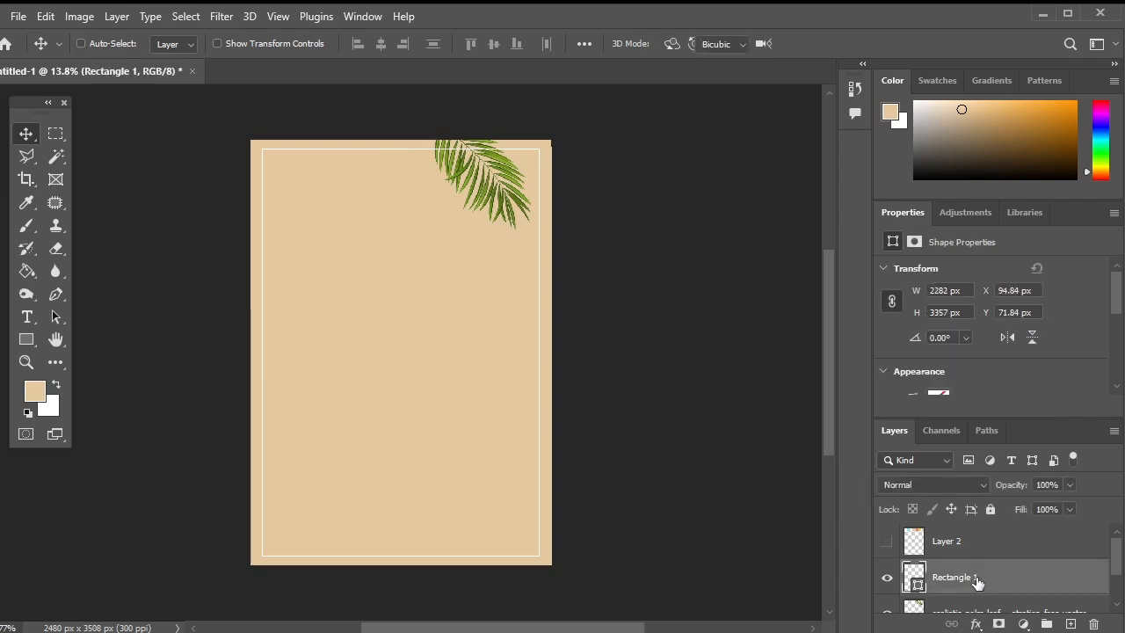
key("ctrl+t")
left_click_drag(537, 152, 532, 159)
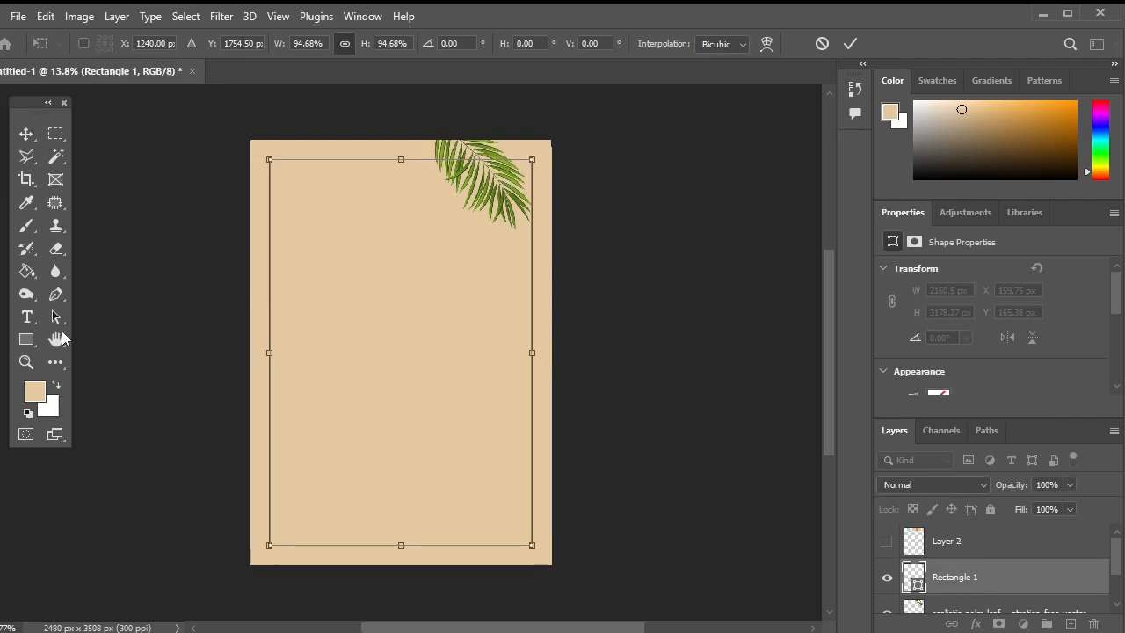
Set the border rectangle's stroke width to 4 pt
left_click(27, 339)
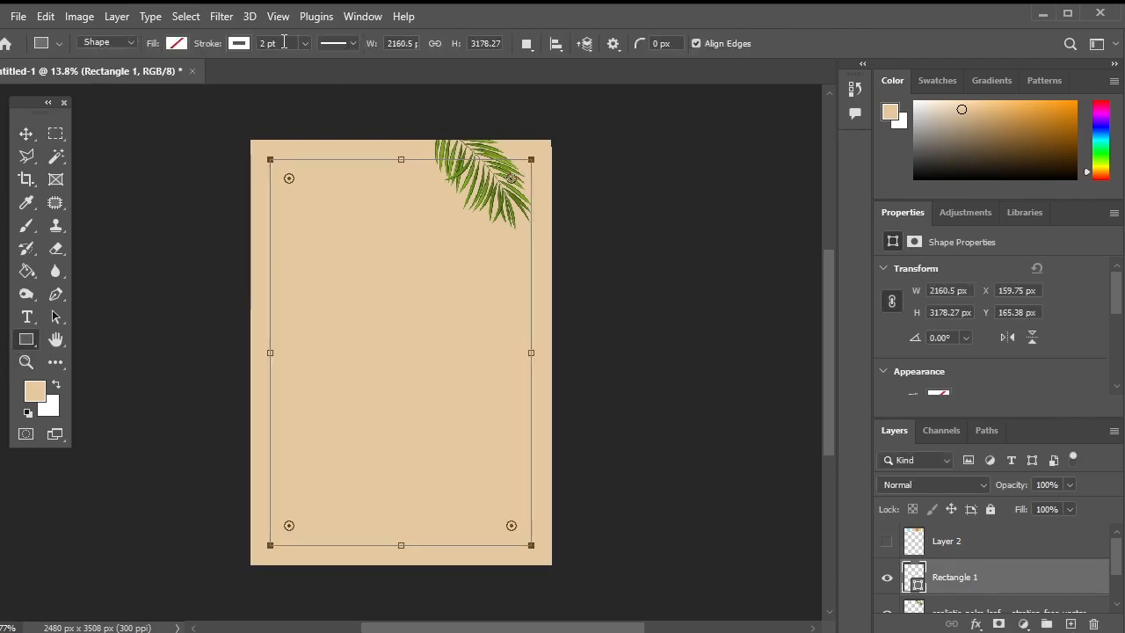
left_click(279, 43)
type("4")
key("Return")
left_click(26, 134)
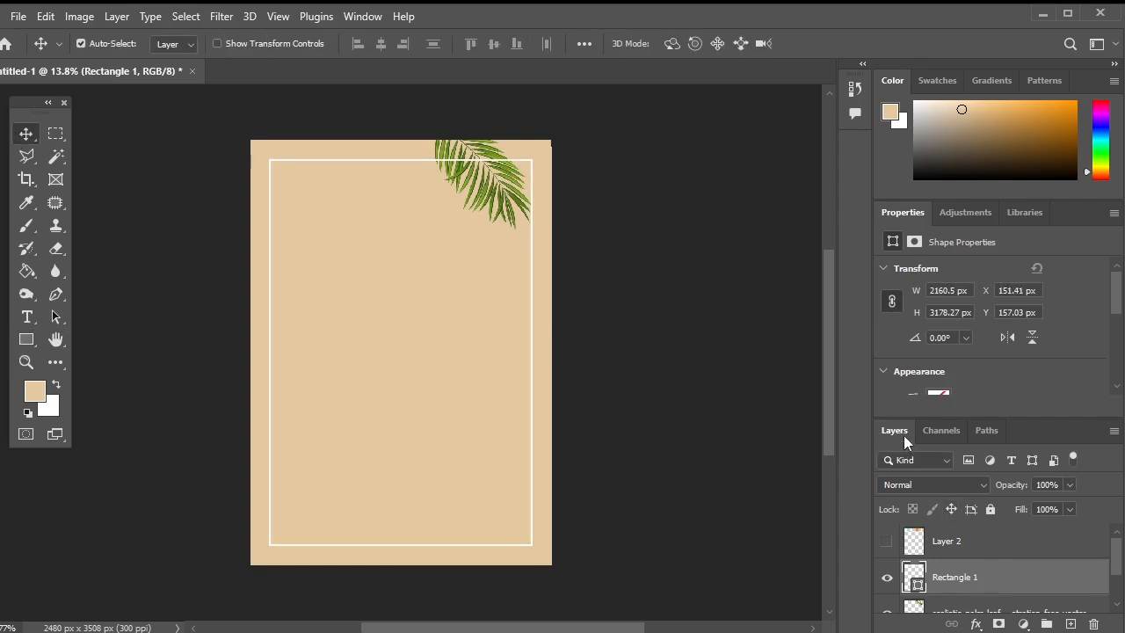
Float and lengthen the layer list beside the page, and move the palm leaf layer above the border rectangle
left_click_drag(894, 430, 664, 182)
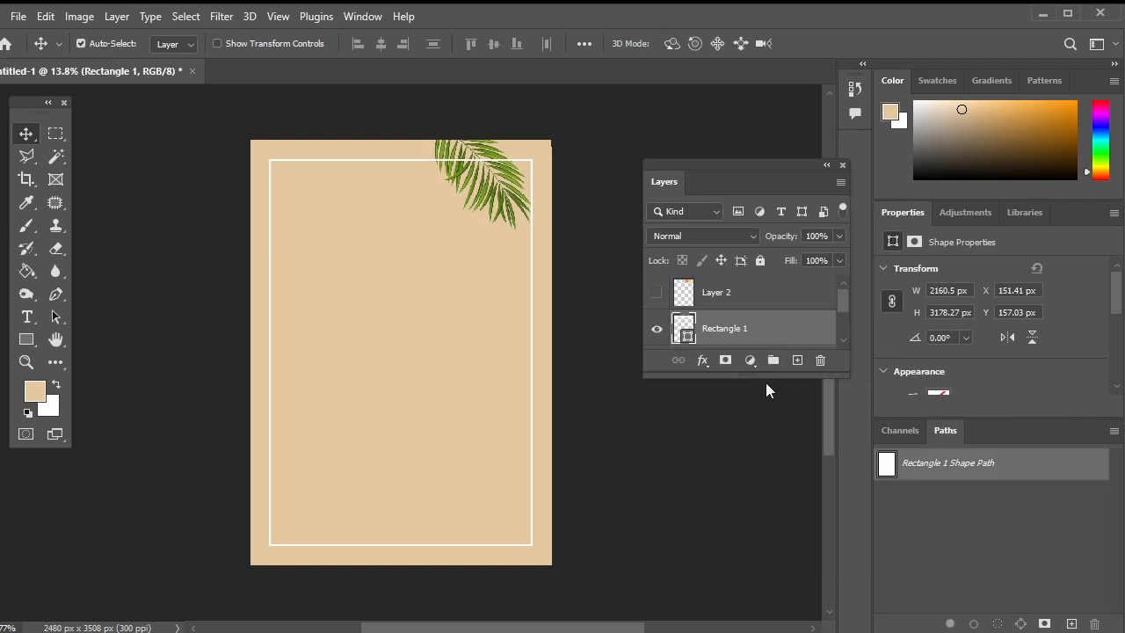
left_click_drag(764, 376, 718, 571)
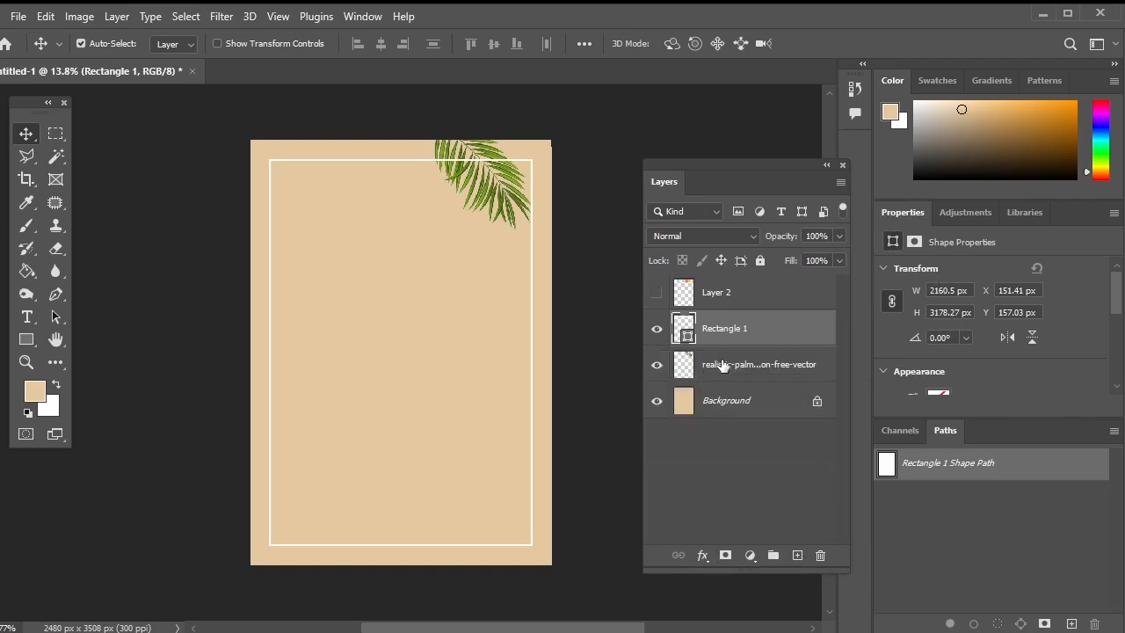
left_click_drag(723, 371, 721, 319)
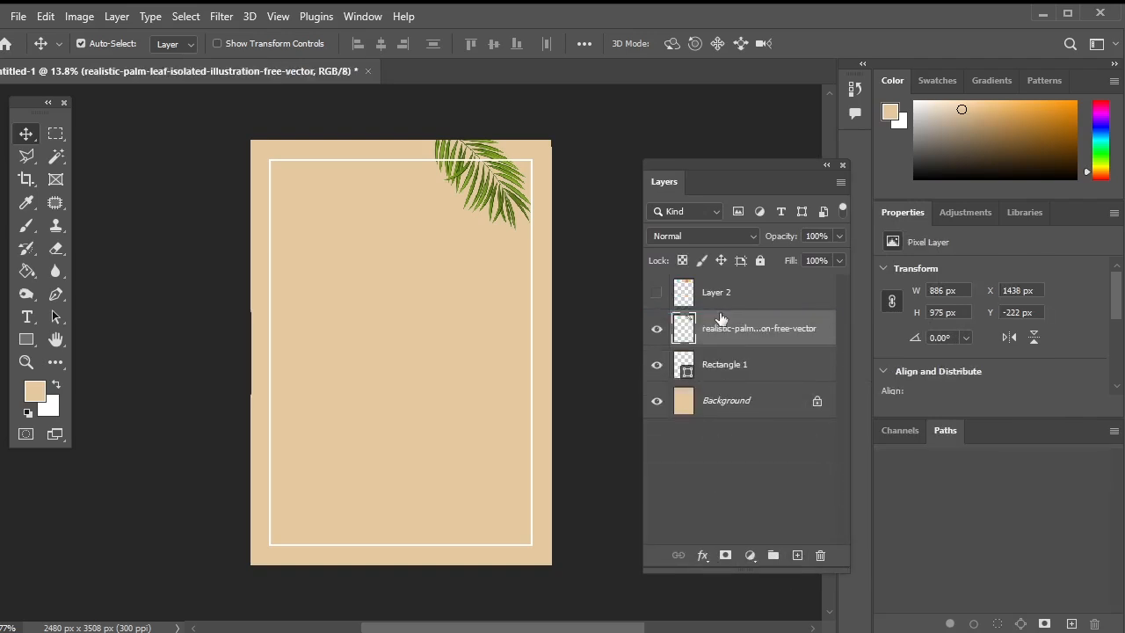
left_click(624, 171)
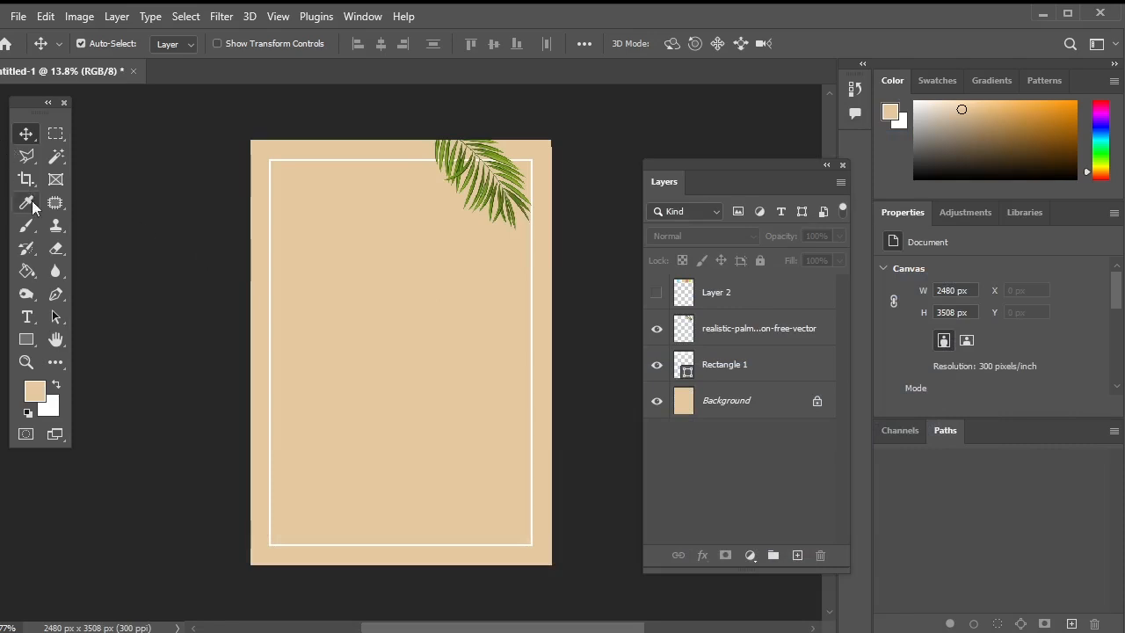
Add the white headline "REFRESH YOUR STYLE" on two lines in the upper part of the page
left_click(29, 319)
left_click(114, 316)
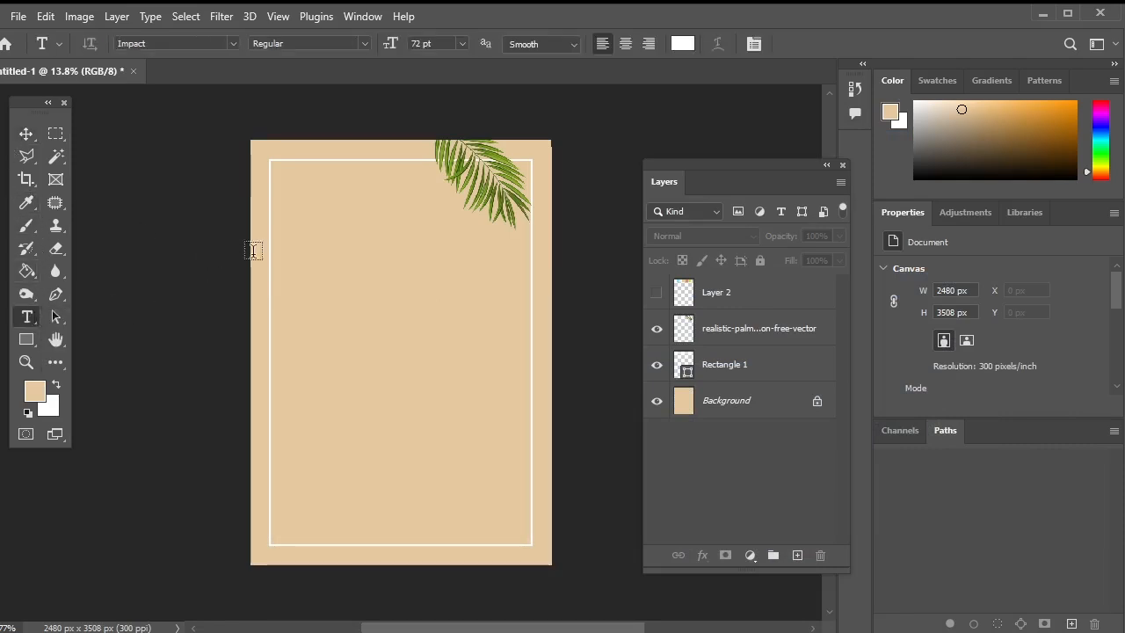
left_click(298, 233)
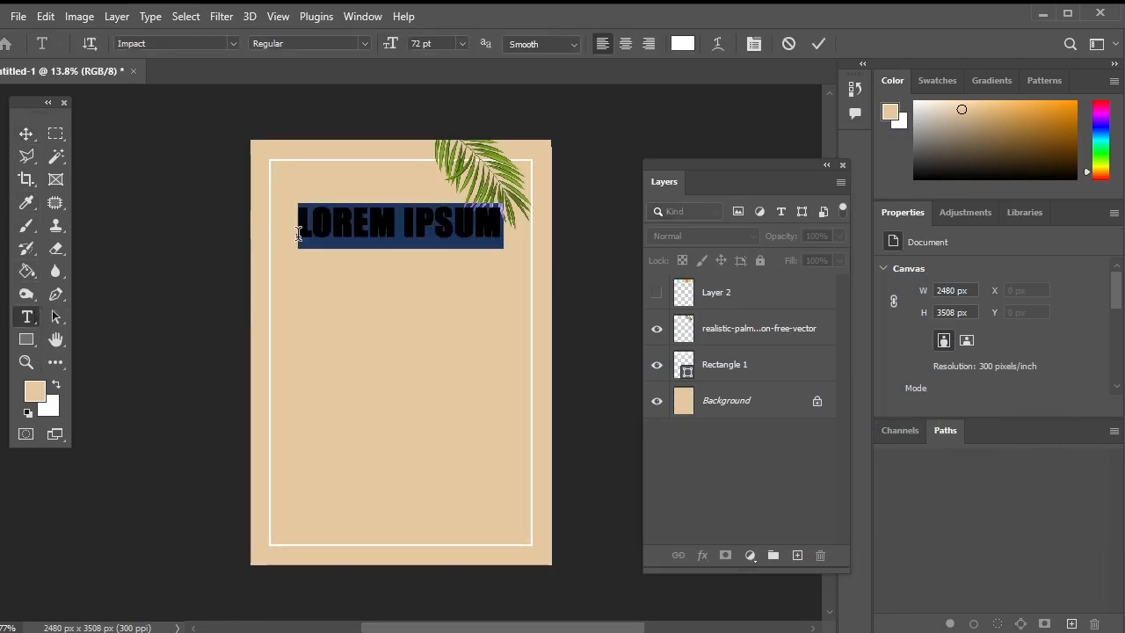
type("REFRESH YOUR ")
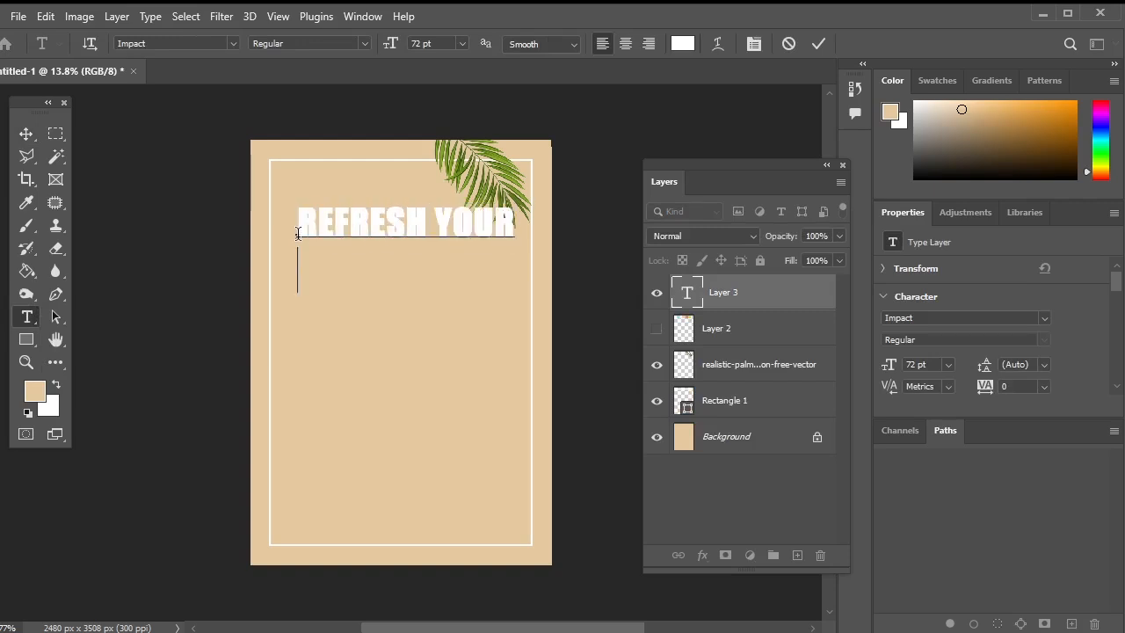
type("STYLE")
Set the headline in Arial Narrow Bold and move it about 171 px left and 314 px up inside the border
left_click_drag(393, 261, 281, 221)
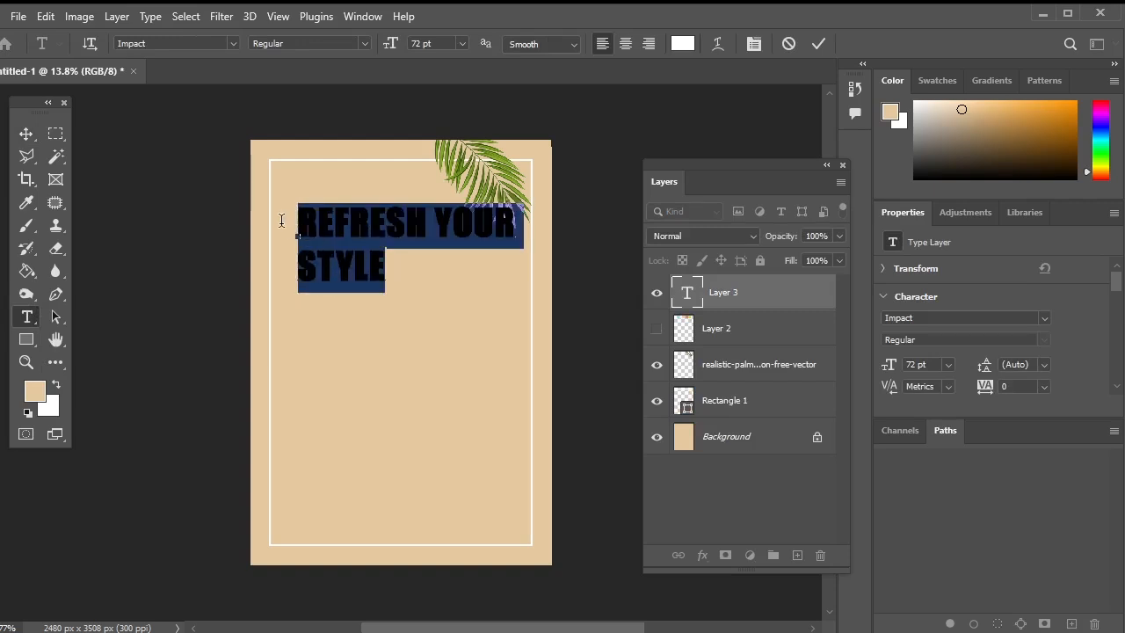
left_click(232, 43)
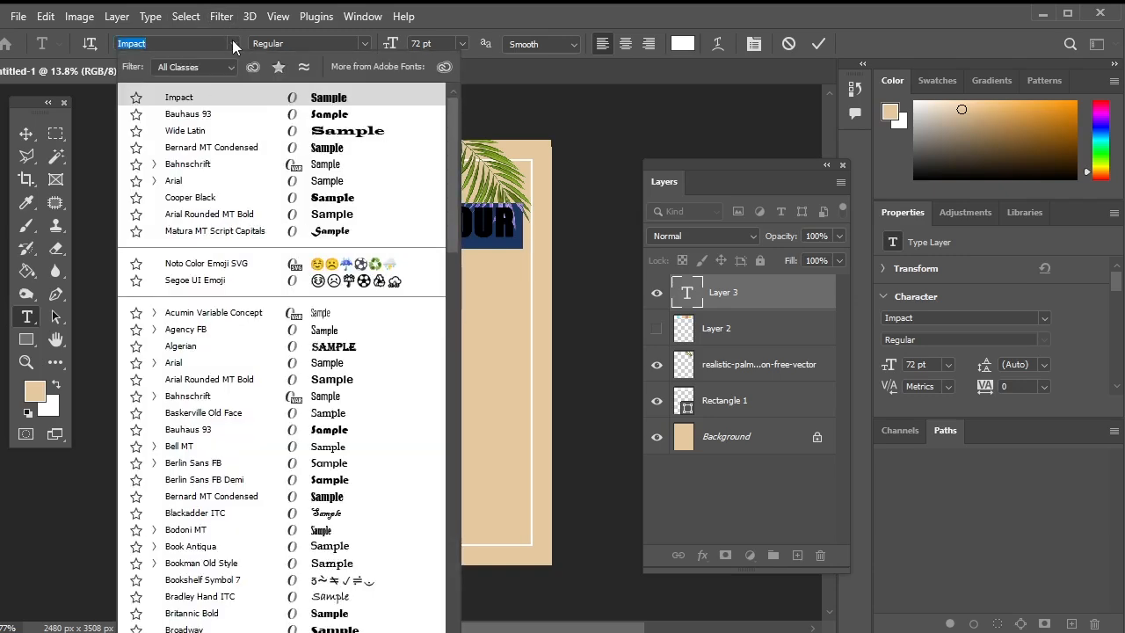
type("AR")
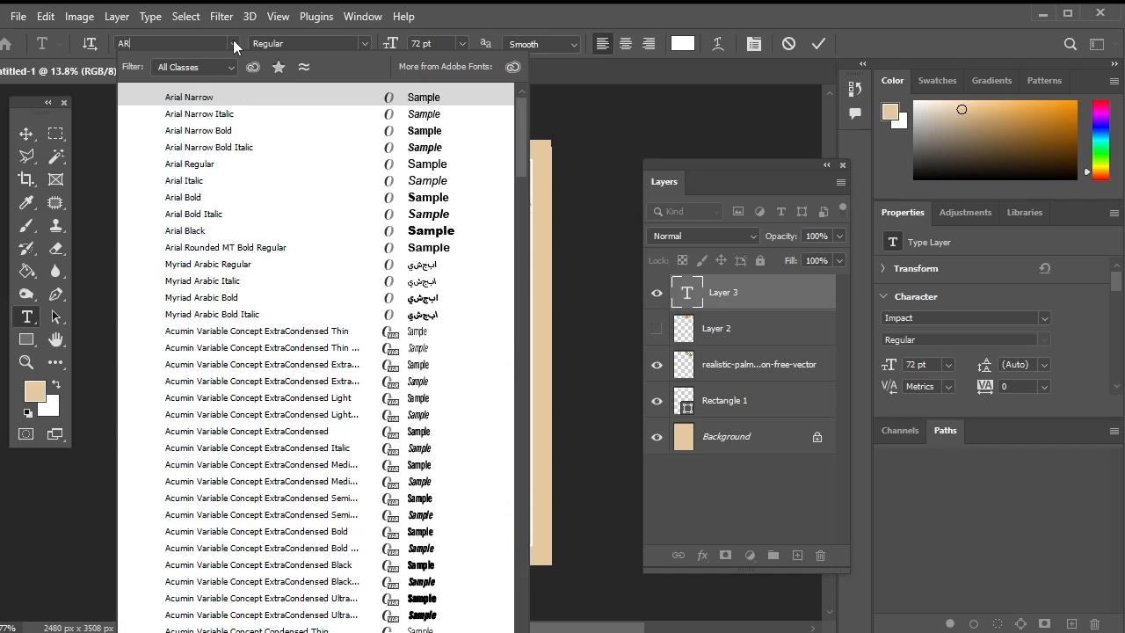
left_click(440, 134)
left_click(25, 133)
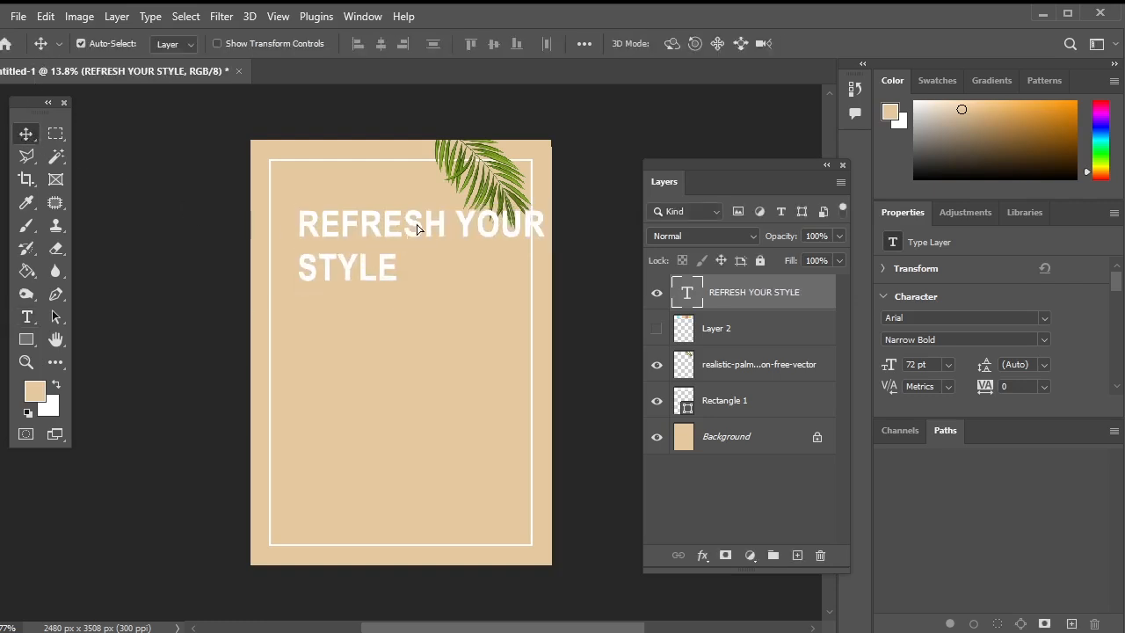
left_click_drag(417, 229, 399, 202)
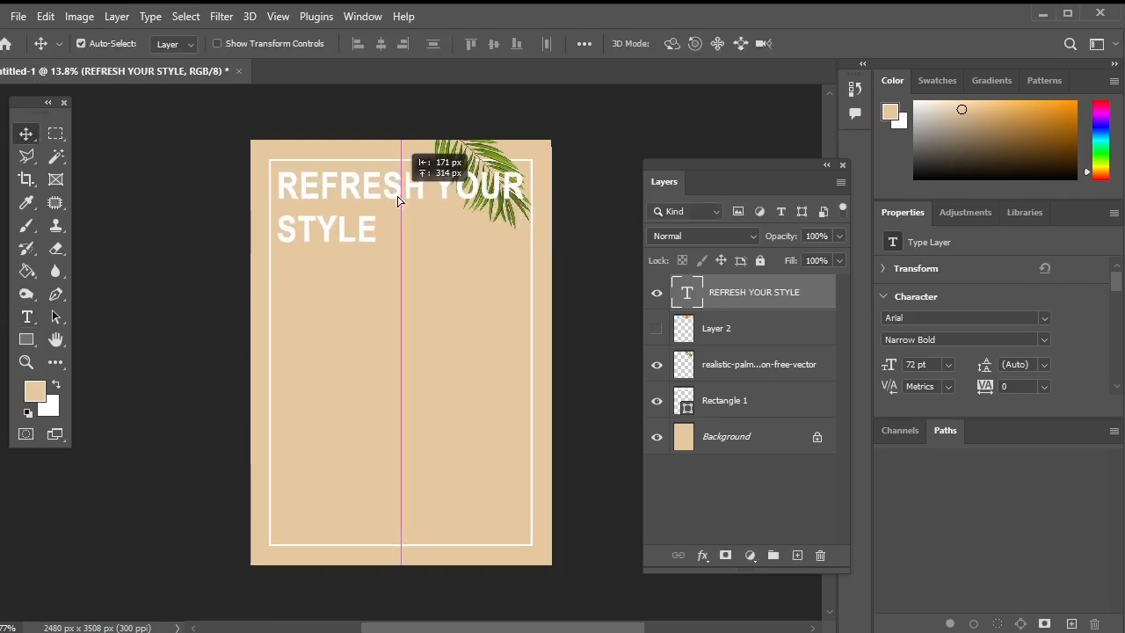
Change the headline's font style to Arial Narrow and its size to 68 pt
left_click_drag(378, 232, 267, 187)
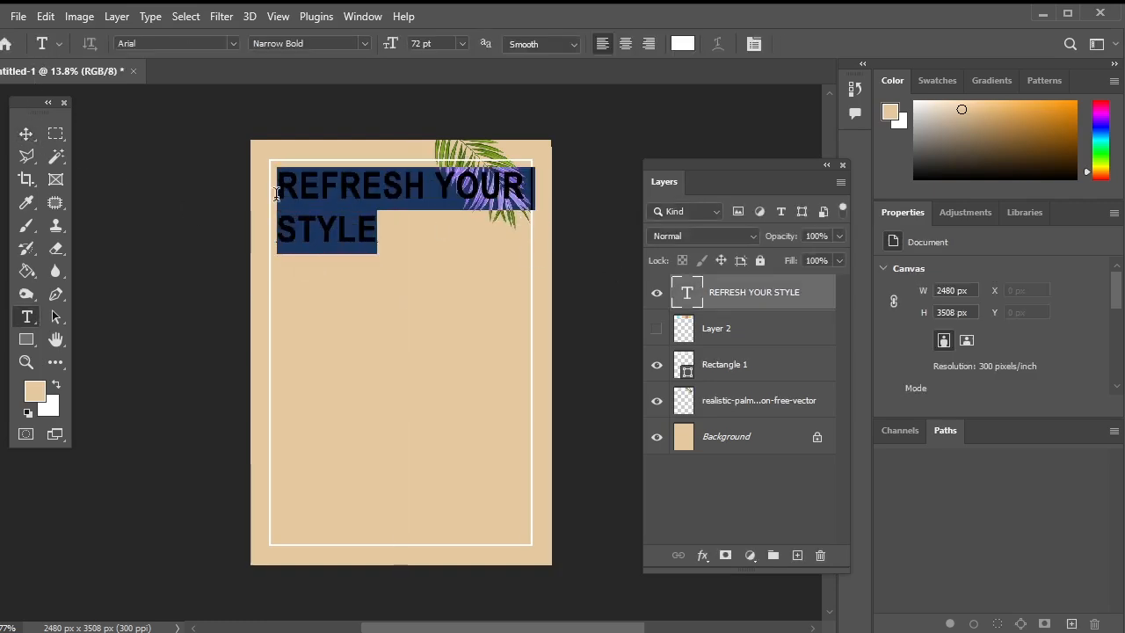
left_click(366, 42)
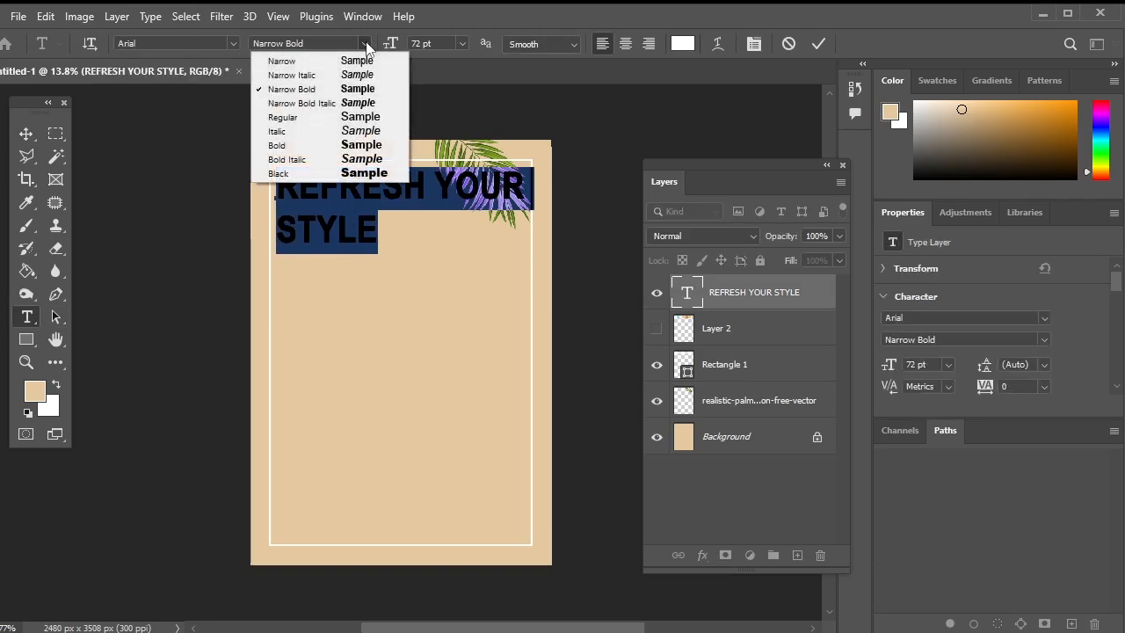
left_click(356, 105)
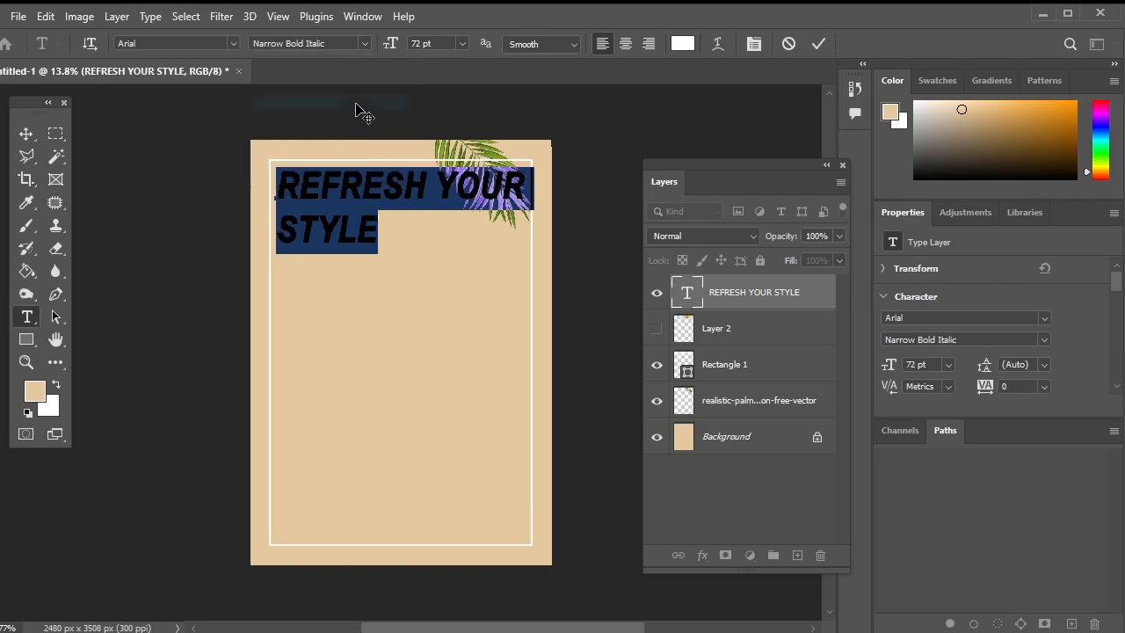
left_click(366, 44)
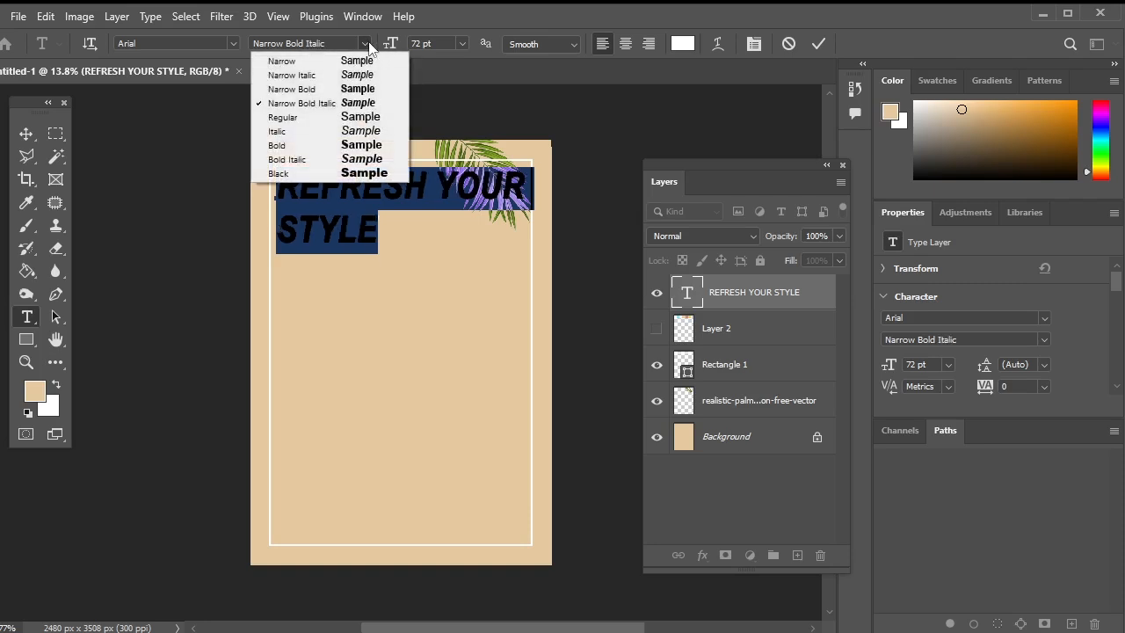
left_click(355, 62)
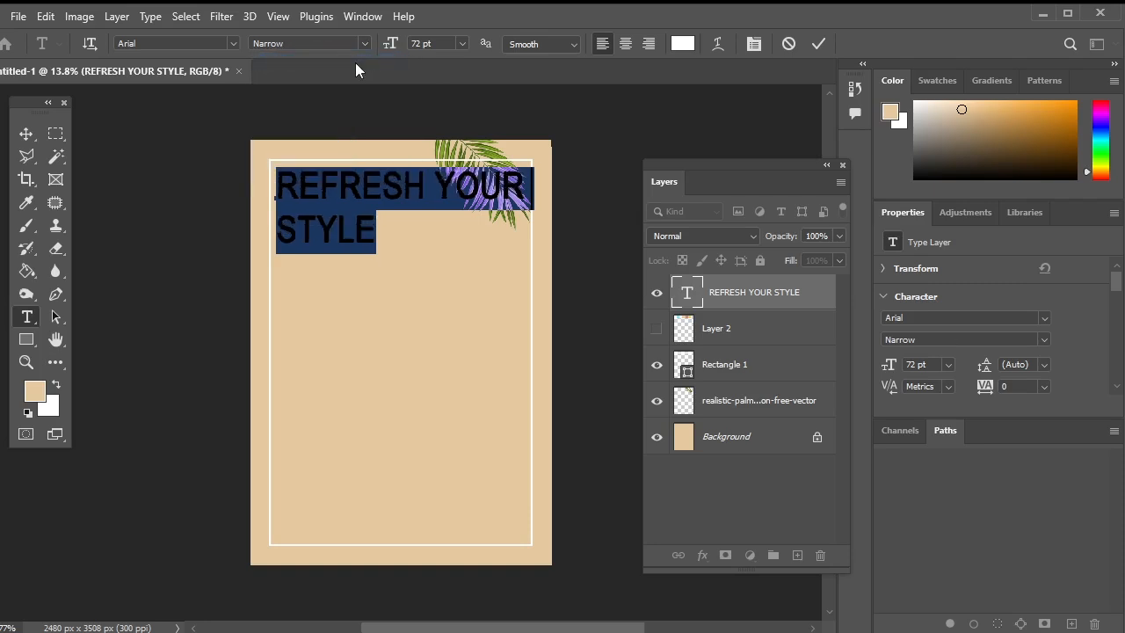
left_click_drag(401, 41, 389, 50)
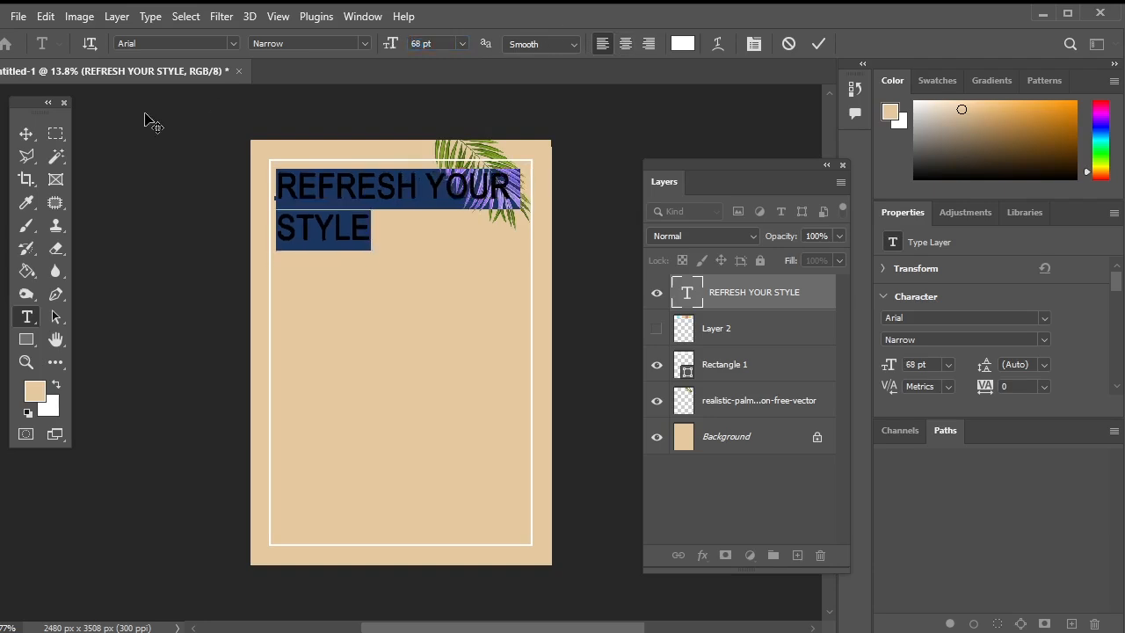
left_click(26, 134)
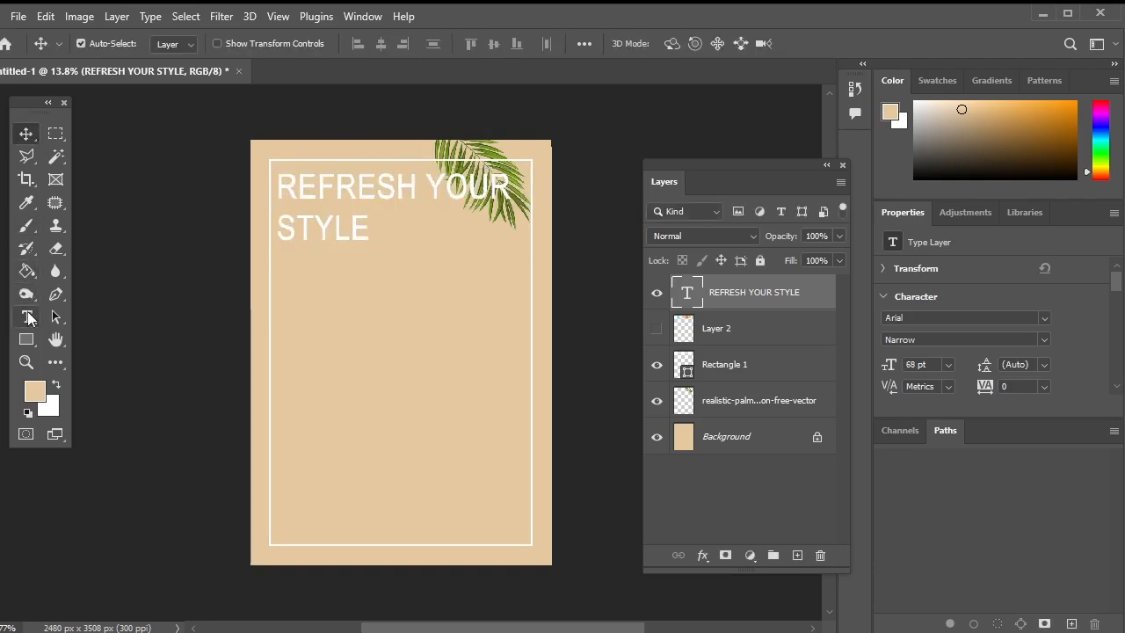
Add a separate white text "60" around the middle of the page and set its style to Arial Bold
left_click(26, 316)
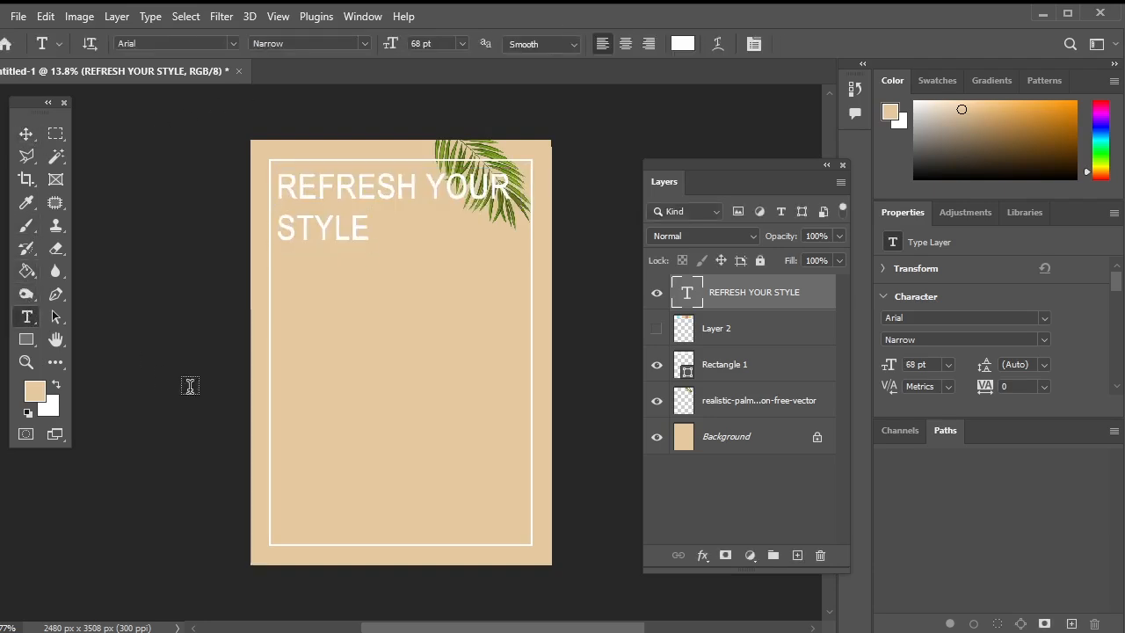
left_click(303, 366)
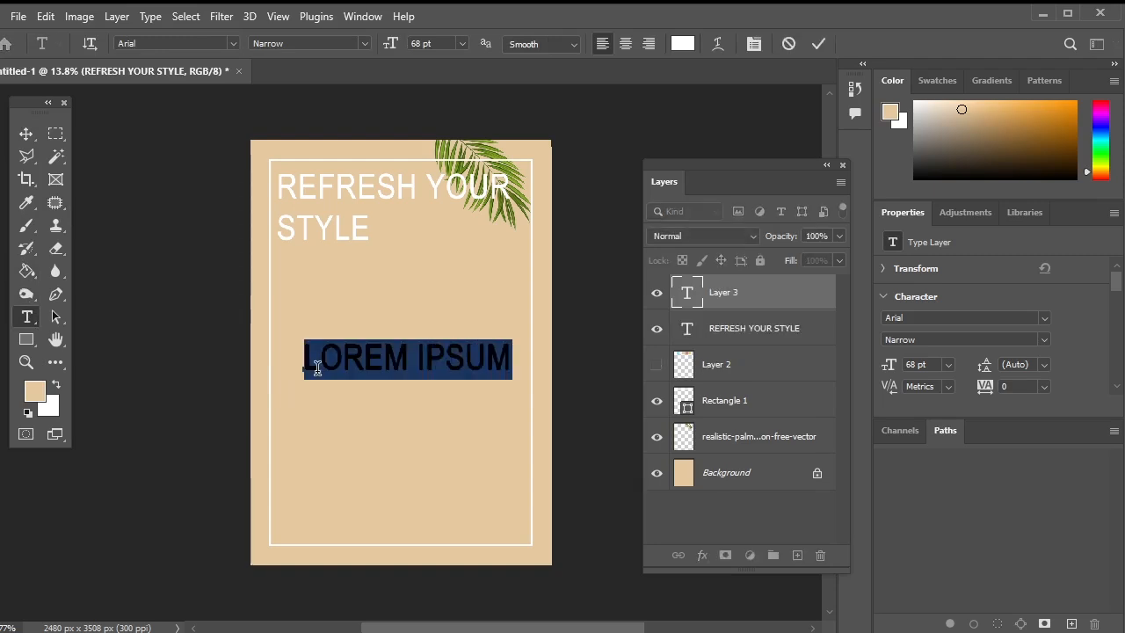
type("60")
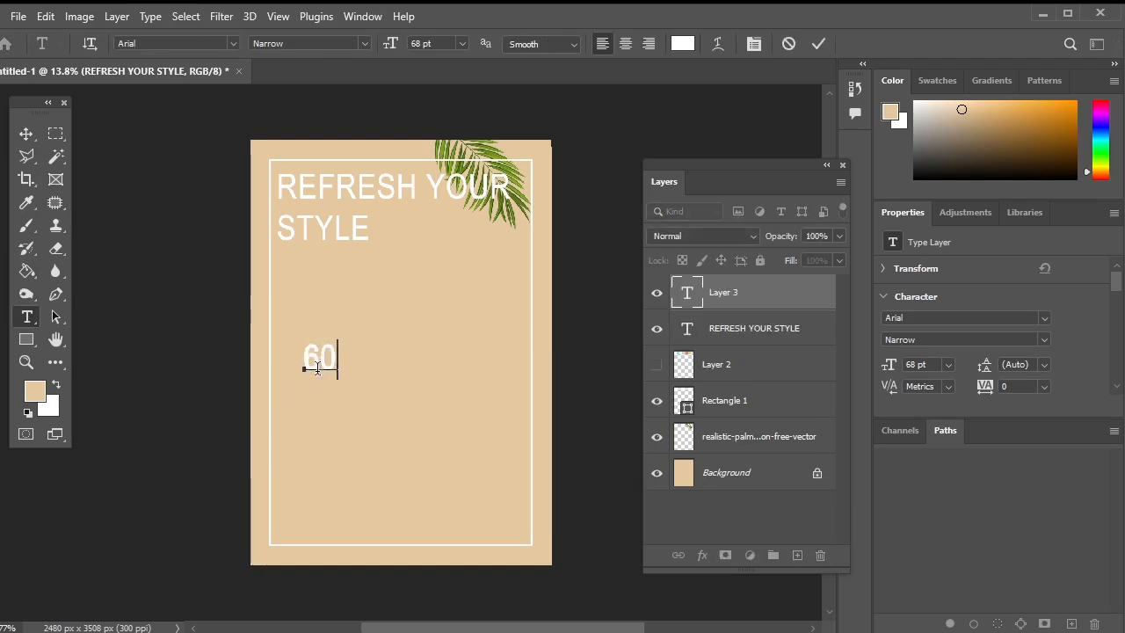
left_click_drag(337, 360, 291, 359)
left_click(361, 41)
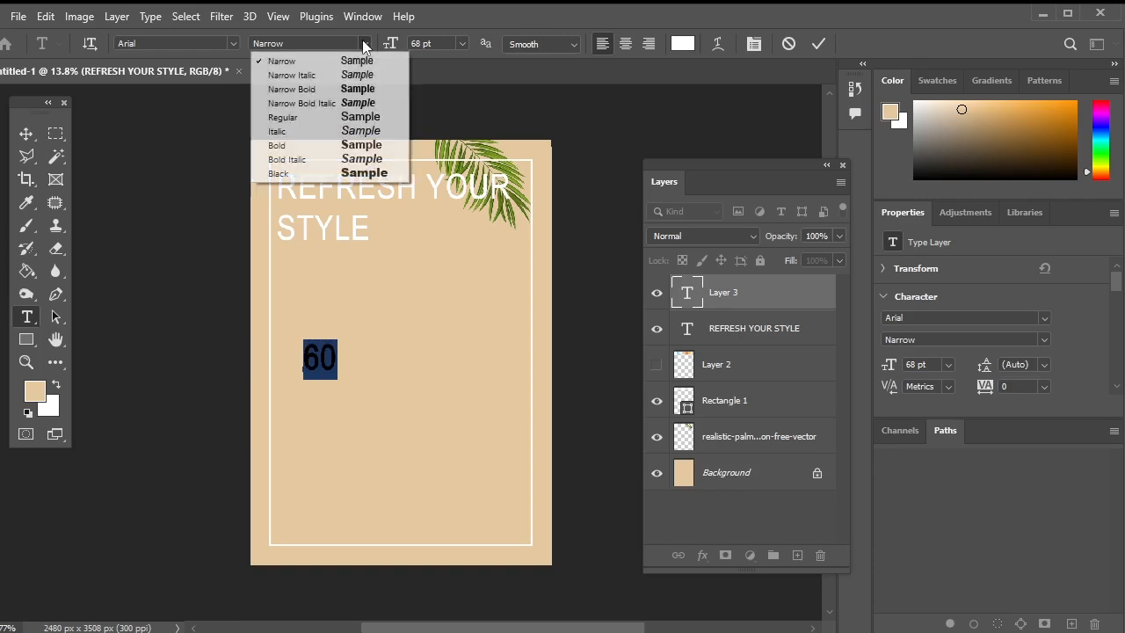
left_click(370, 146)
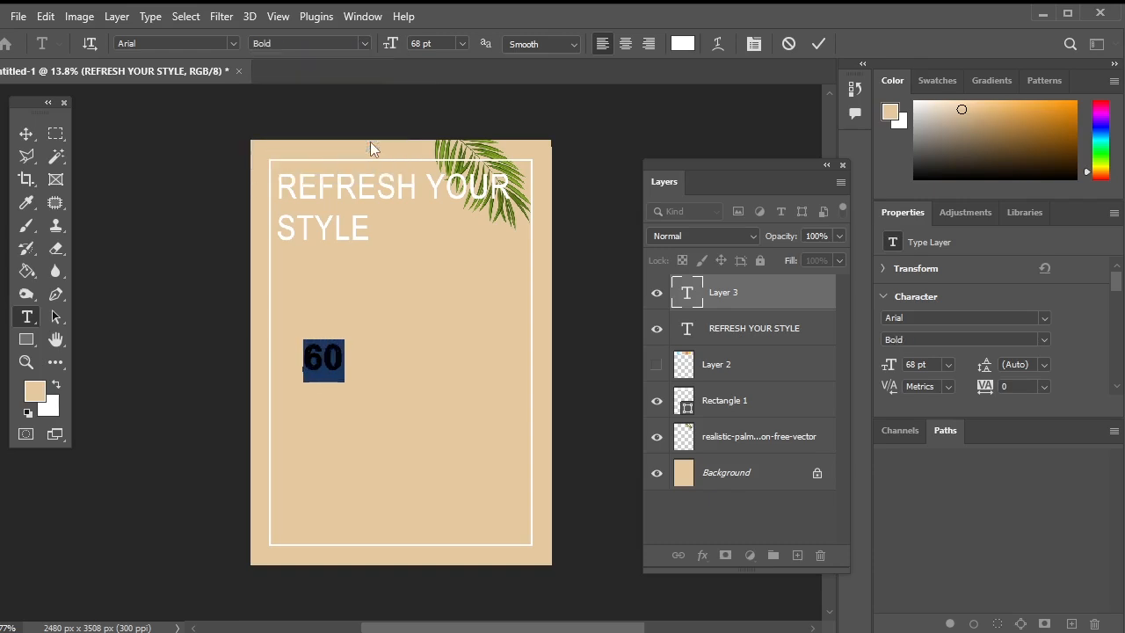
left_click(26, 133)
Scale the "60" text up to about 358 pt so it fills the lower half of the page
key("ctrl")
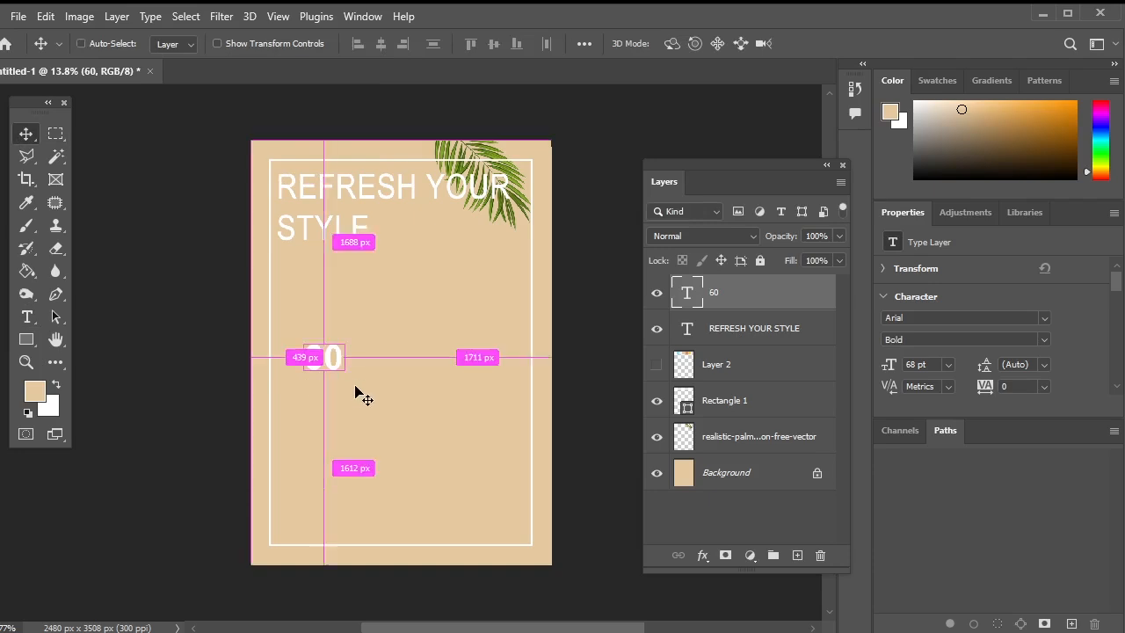
key("ctrl+t")
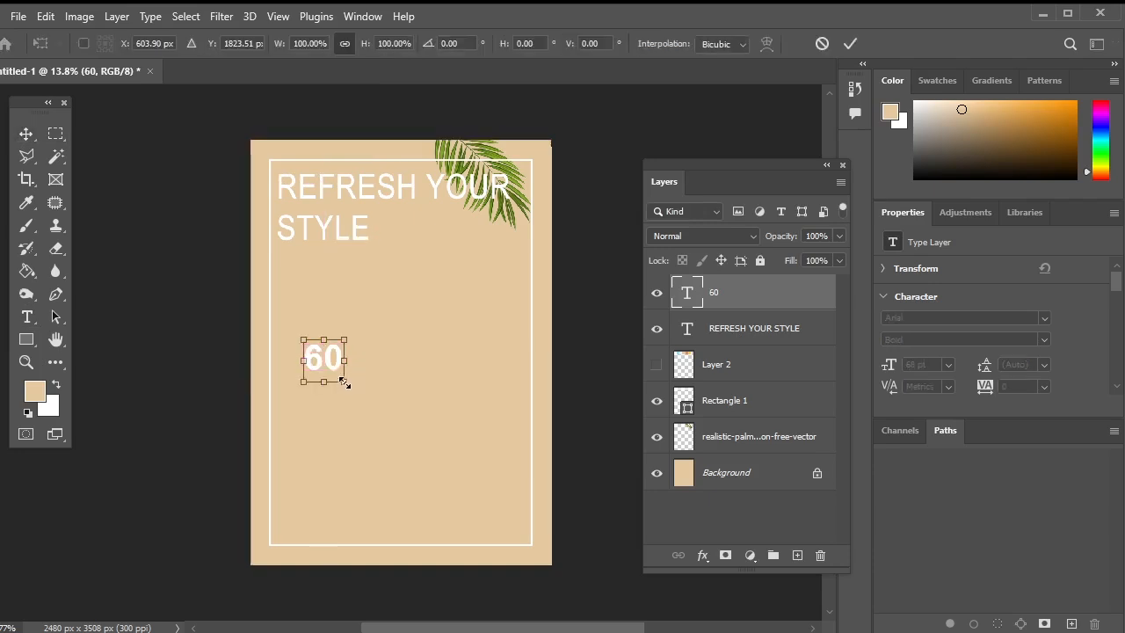
left_click_drag(343, 383, 515, 563)
Tighten the character tracking of the large "60" to -96
double_click(471, 400)
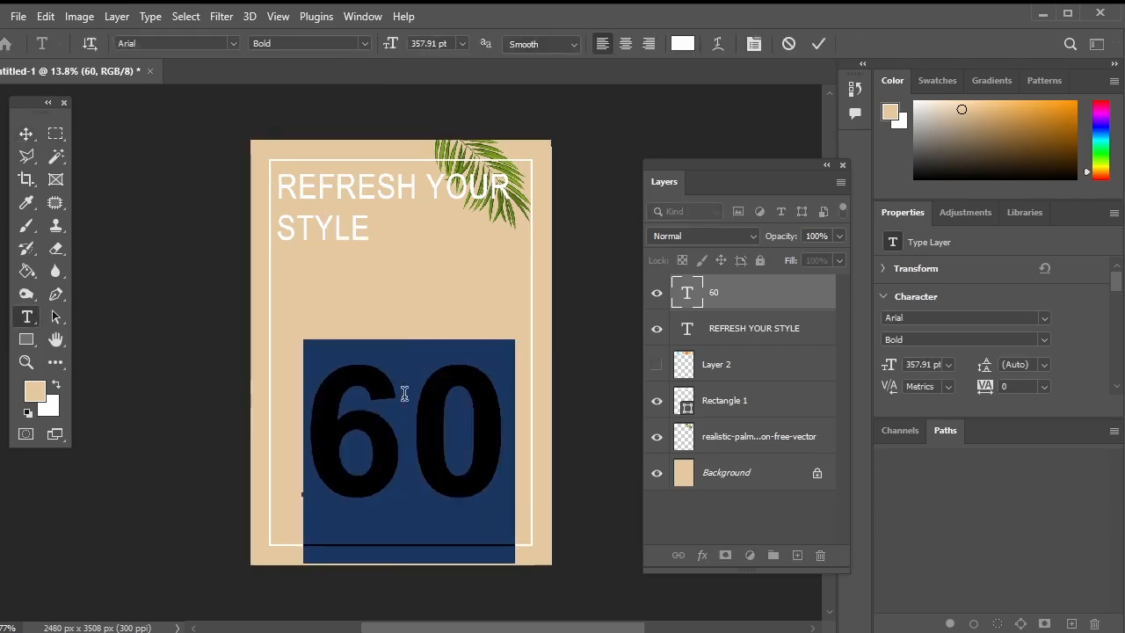
left_click(753, 44)
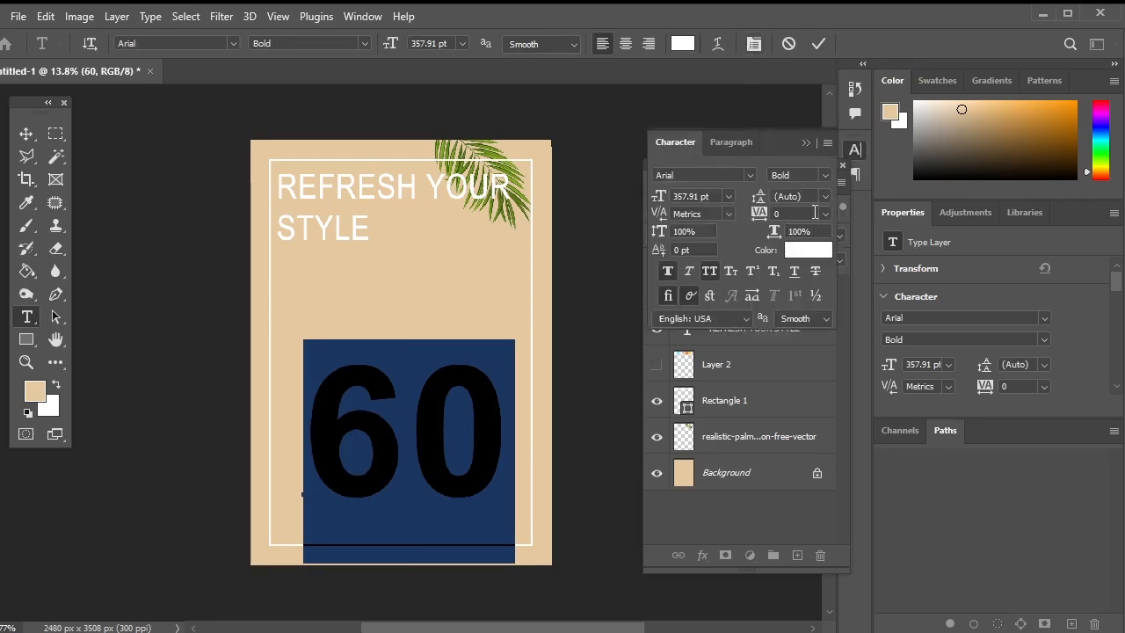
left_click_drag(760, 216, 715, 232)
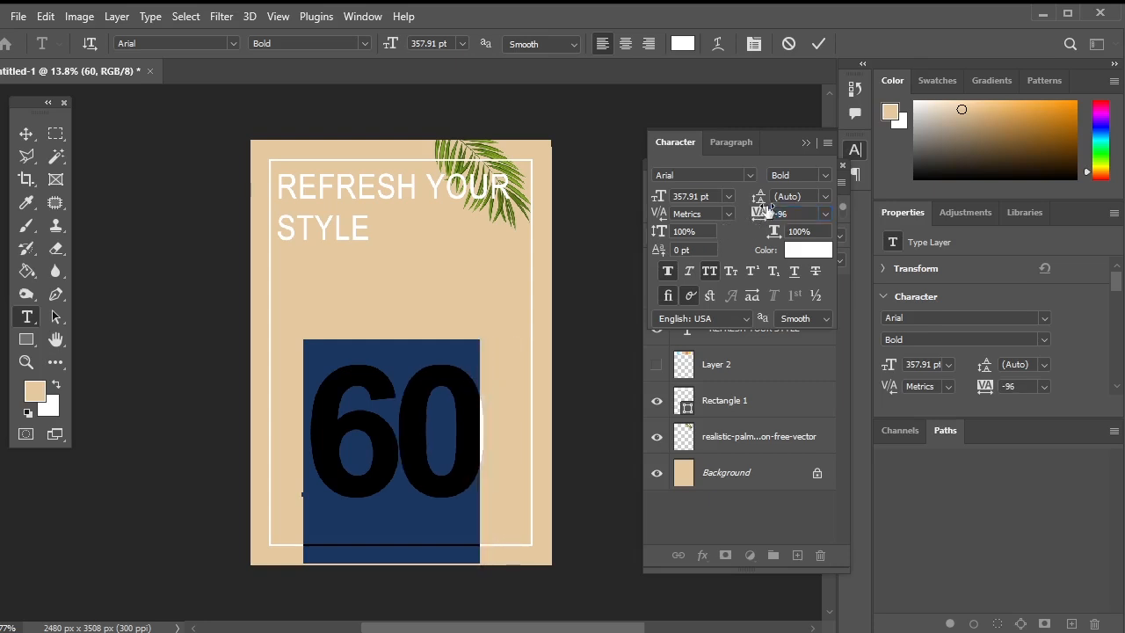
Scale the "60" text up to about 643 pt and position it across the page, running slightly past the page's left edge
left_click(802, 143)
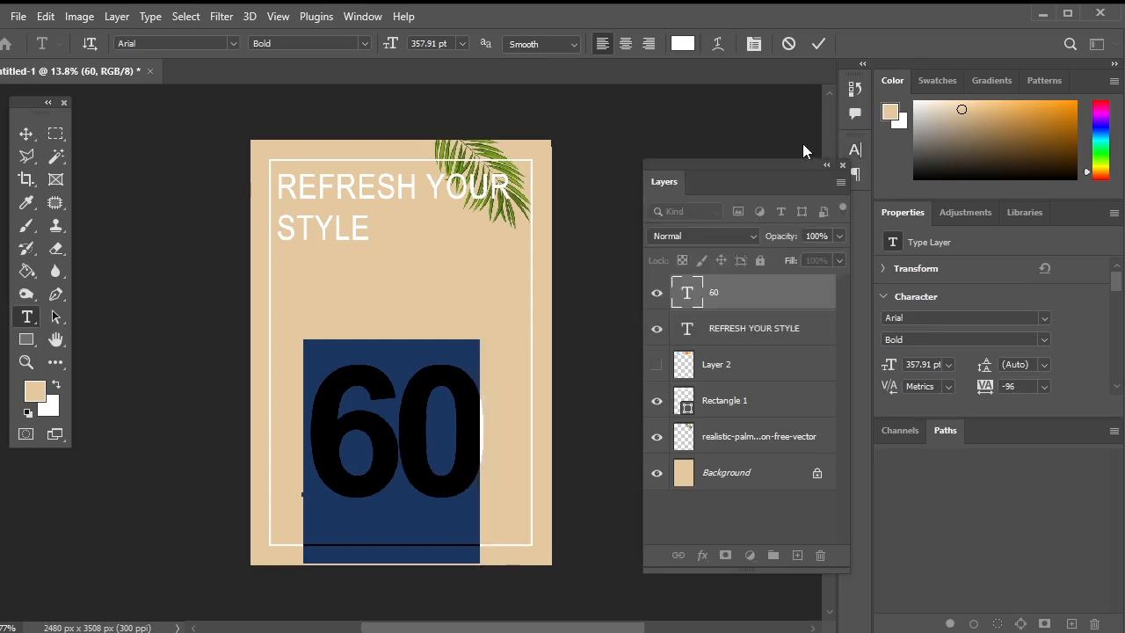
left_click(26, 135)
key("ctrl+t")
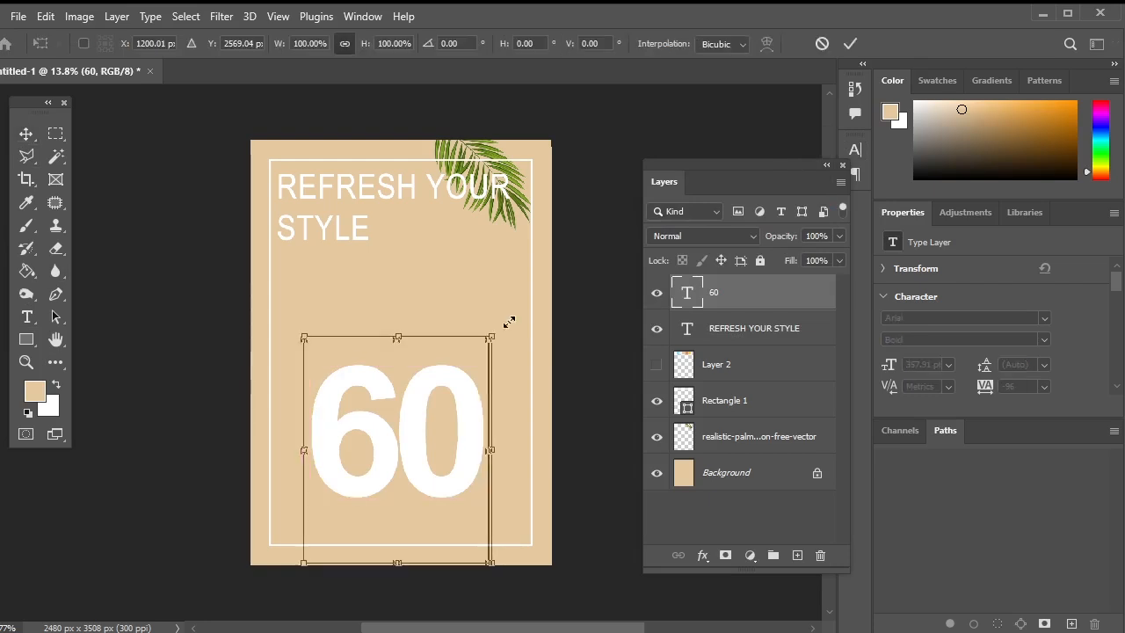
left_click_drag(494, 335, 590, 218)
left_click_drag(479, 390, 387, 381)
key("Return")
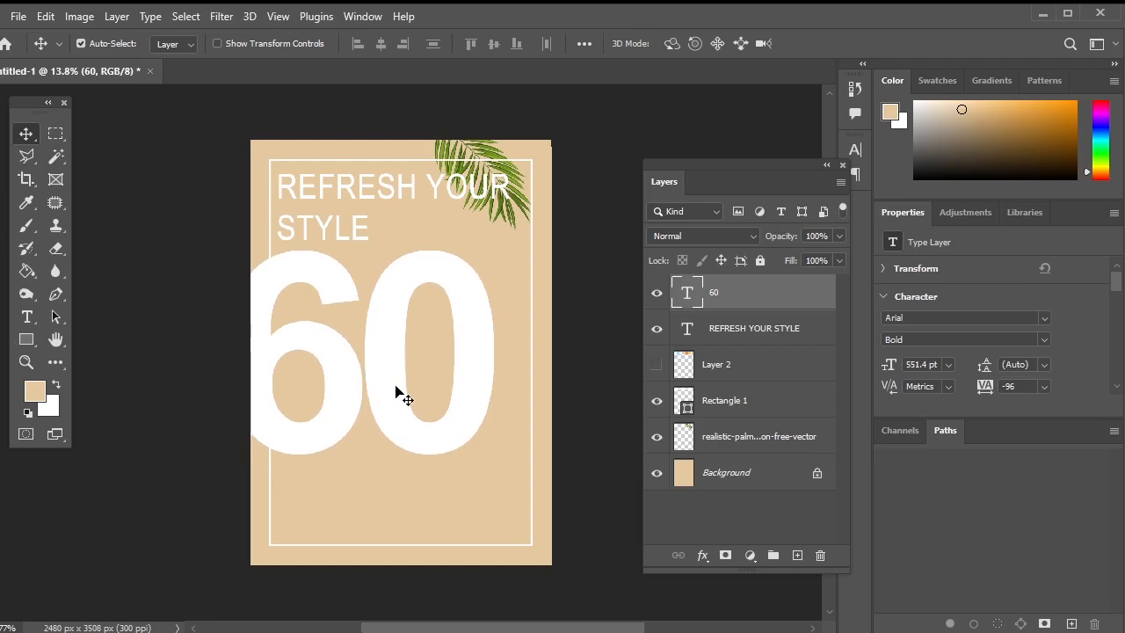
key("ctrl+t")
left_click_drag(499, 553, 549, 613)
key("Return")
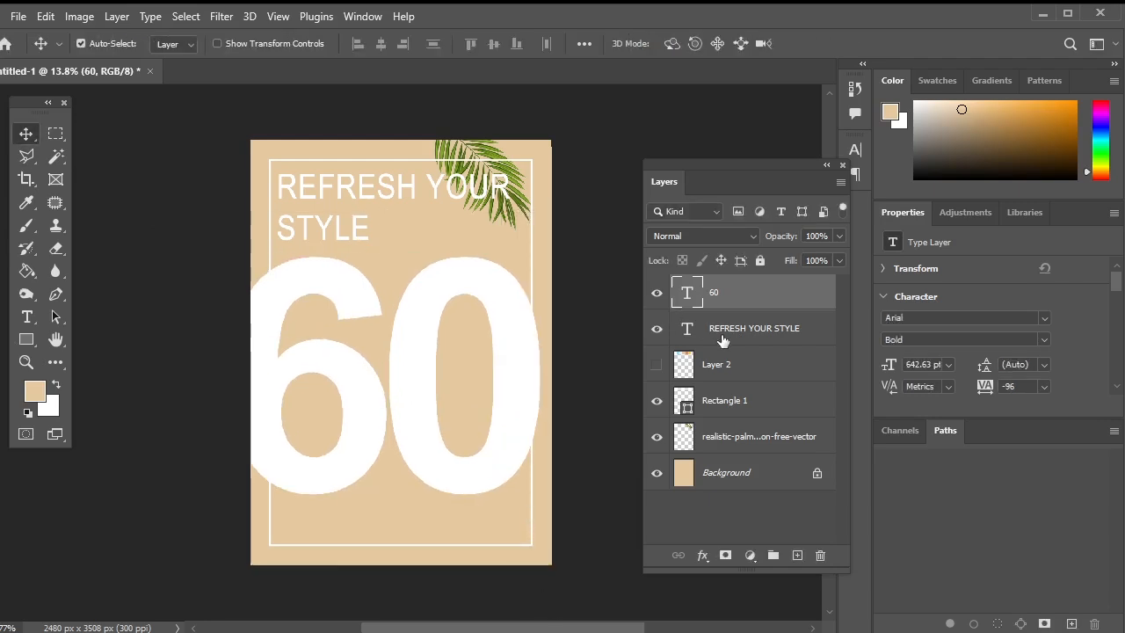
Duplicate the REFRESH YOUR STYLE text layer and move the copy above the "60" layer
left_click(721, 334)
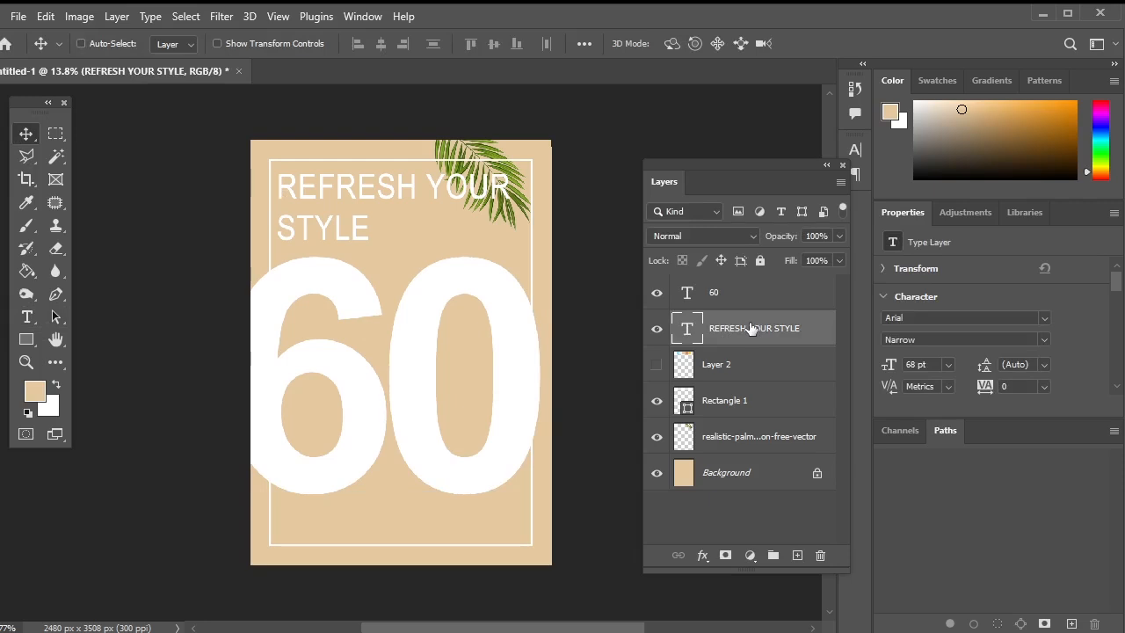
key("ctrl+j")
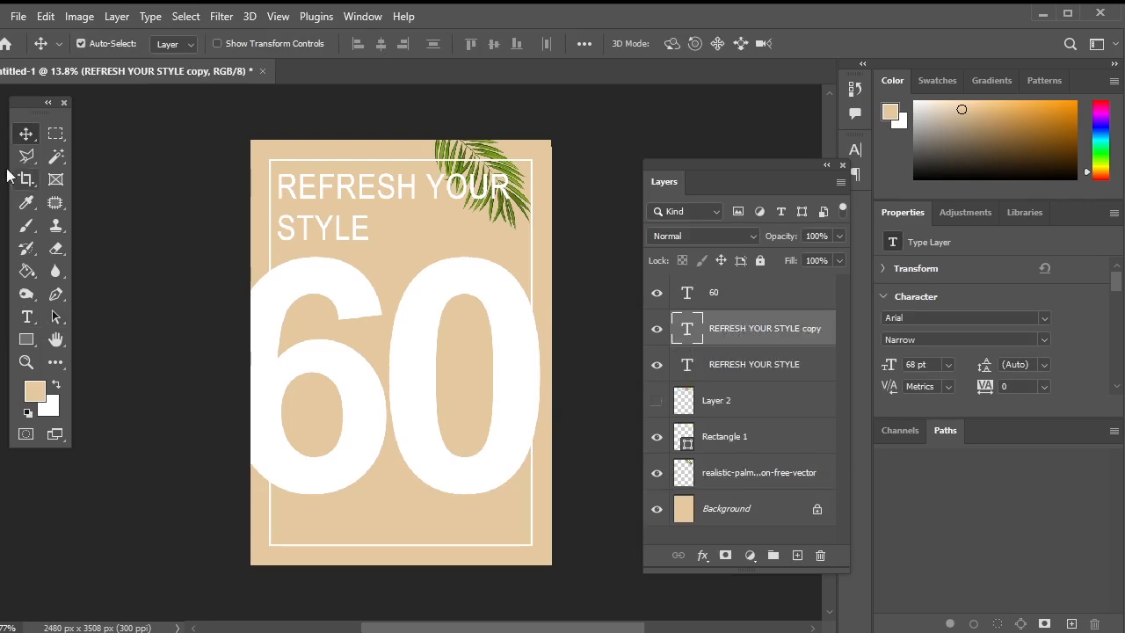
left_click_drag(747, 329, 736, 286)
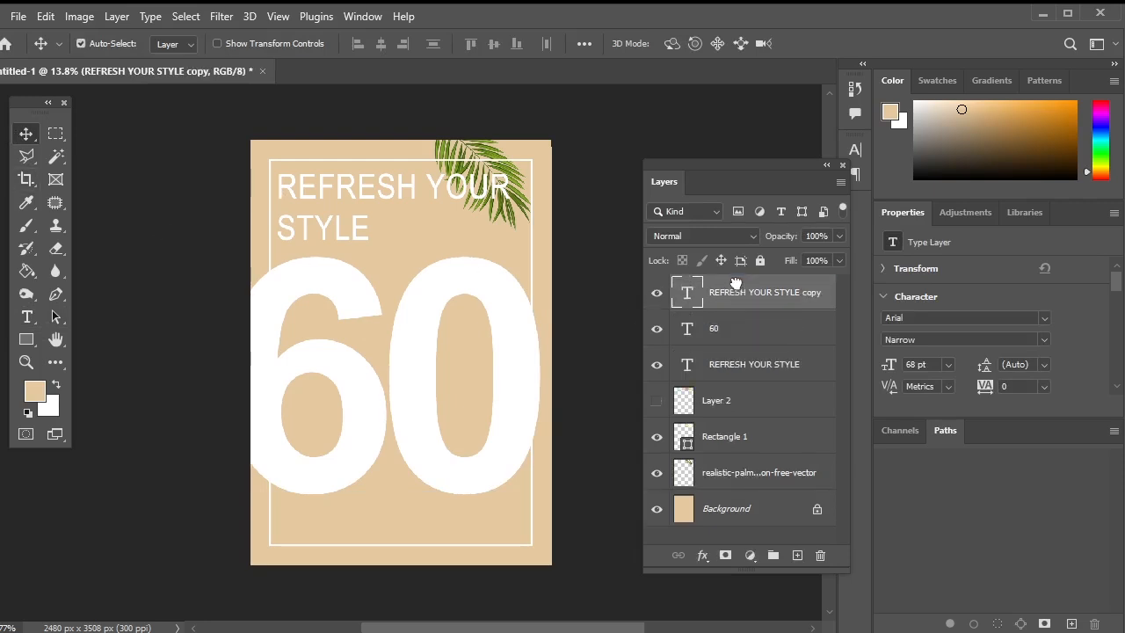
Move the headline copy down toward the "60" and scale it down to about 38 pt
key("shift+Down")
key("shift+Down")
key("shift+Down")
key("shift+Down")
key("shift+Down")
key("shift+Down")
key("shift+Down")
key("shift+Down")
key("shift+Down")
key("shift+Down")
key("shift+Down")
key("shift+Down")
key("shift+Down")
key("shift+Down")
key("shift+Down")
key("shift+Down")
key("shift+Down")
key("shift+Down")
key("shift+Down")
key("shift+Down")
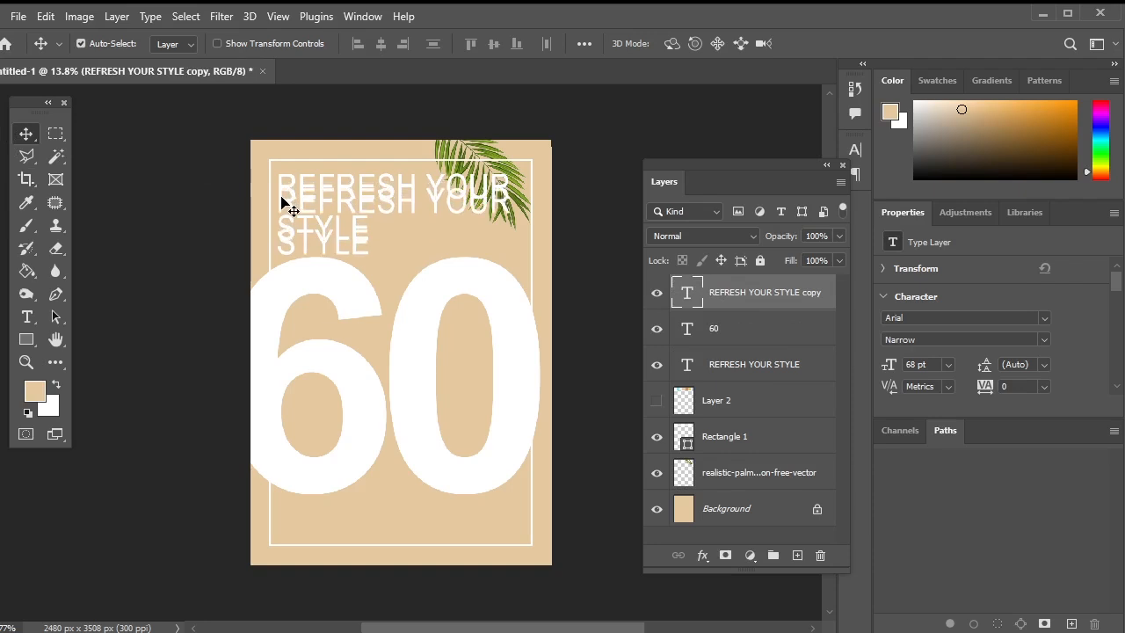
key("ctrl+t")
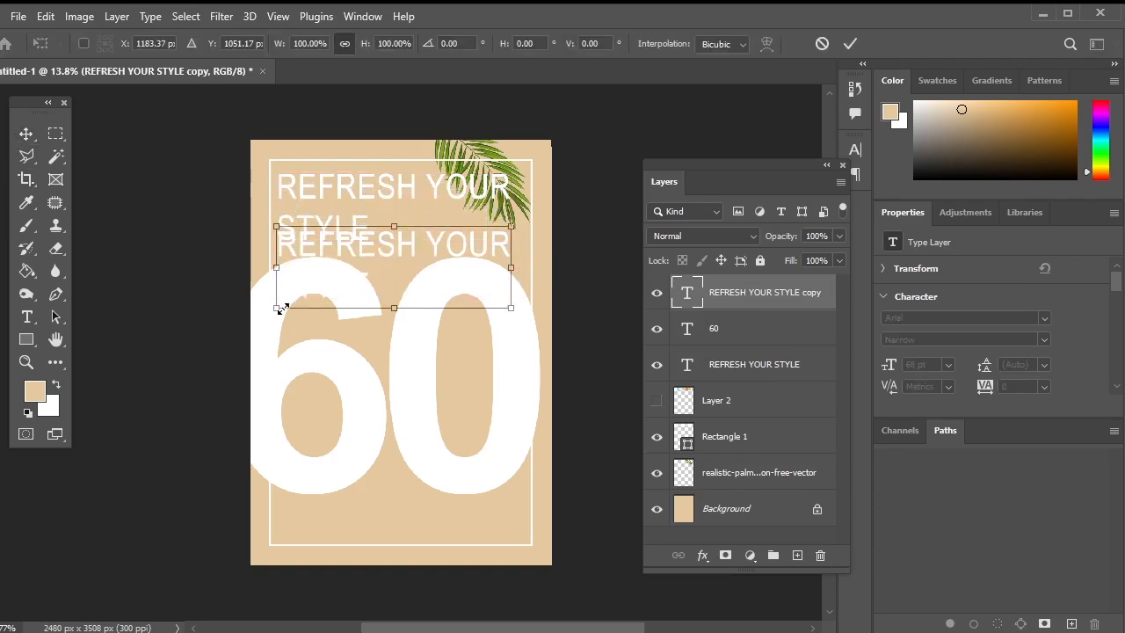
left_click_drag(273, 307, 378, 272)
key("Return")
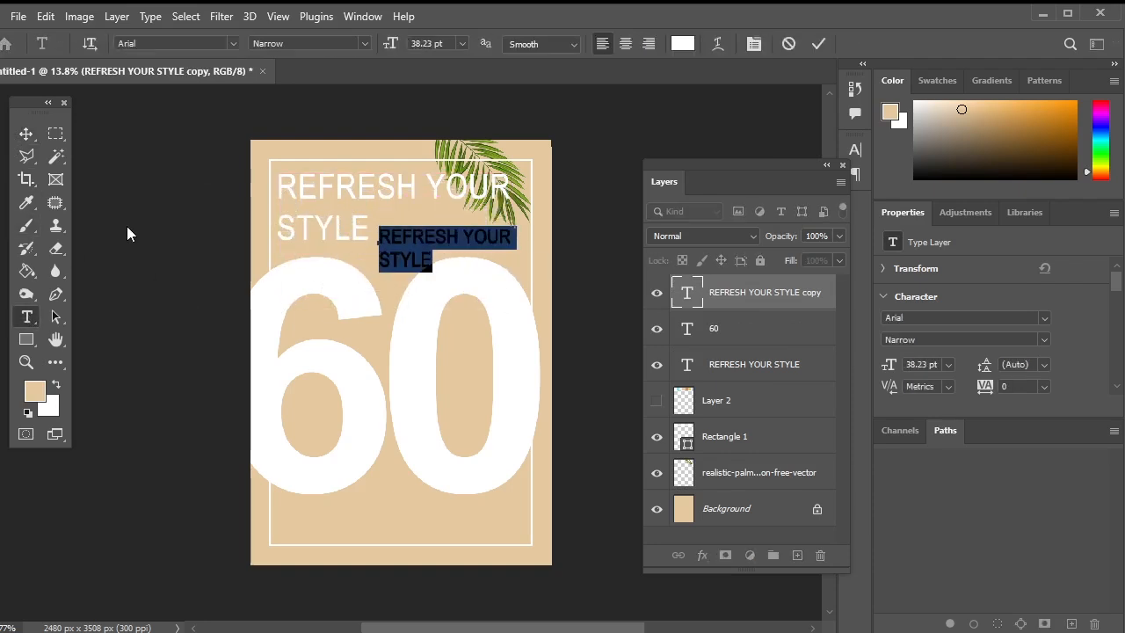
Replace the copied headline's text with "%OFF" and set its color to black (000000)
type("%OFF")
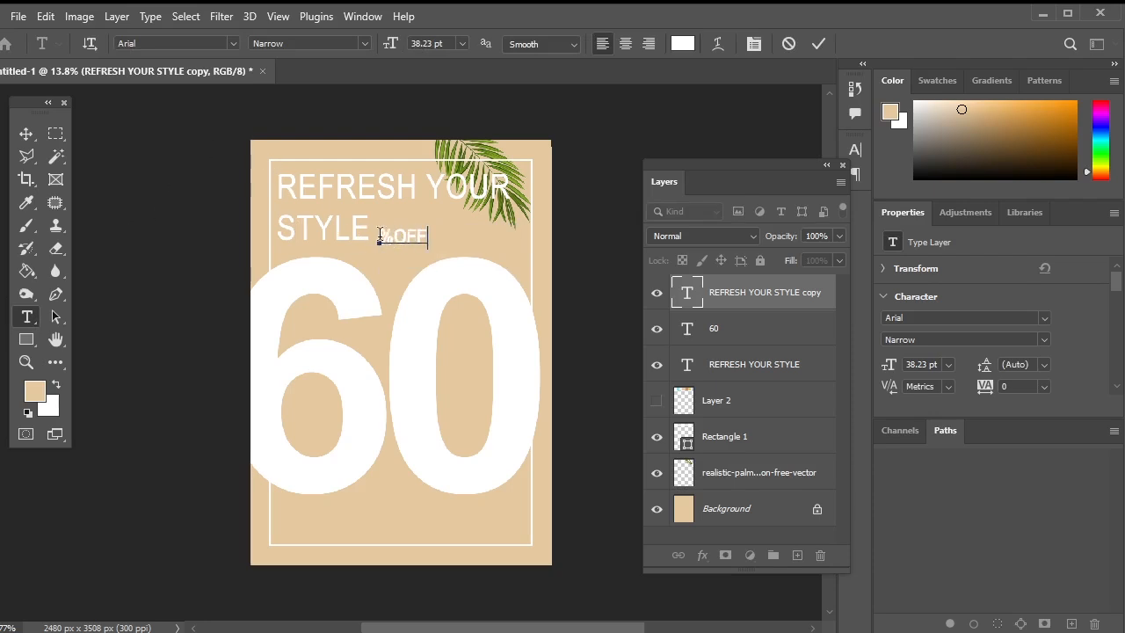
left_click_drag(380, 236, 428, 239)
left_click(682, 44)
left_click_drag(708, 356, 766, 490)
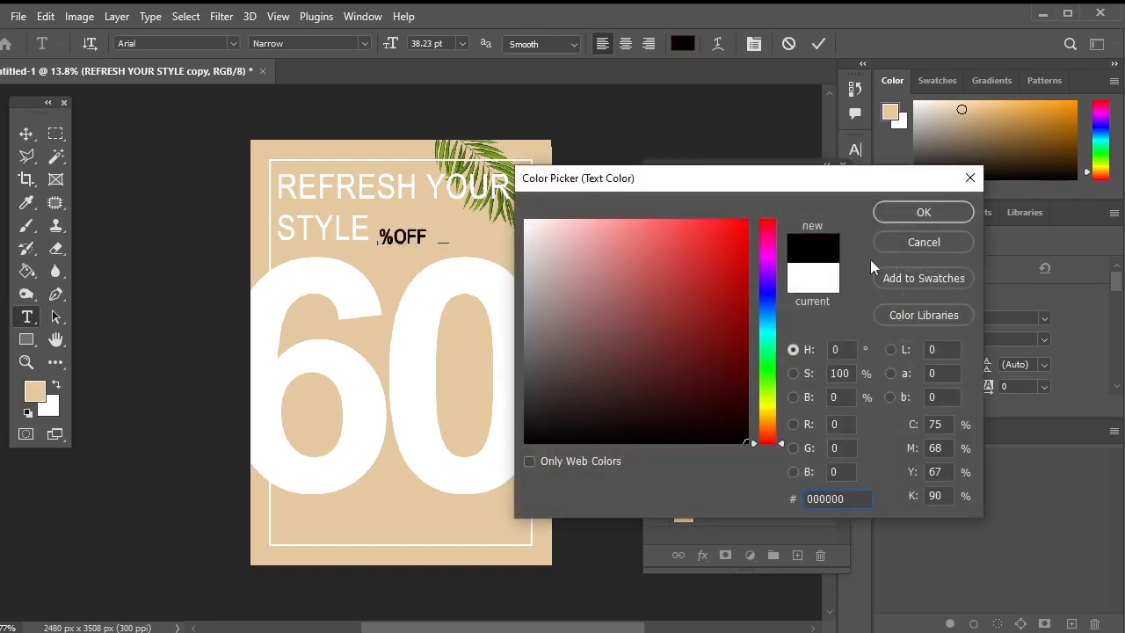
left_click(904, 212)
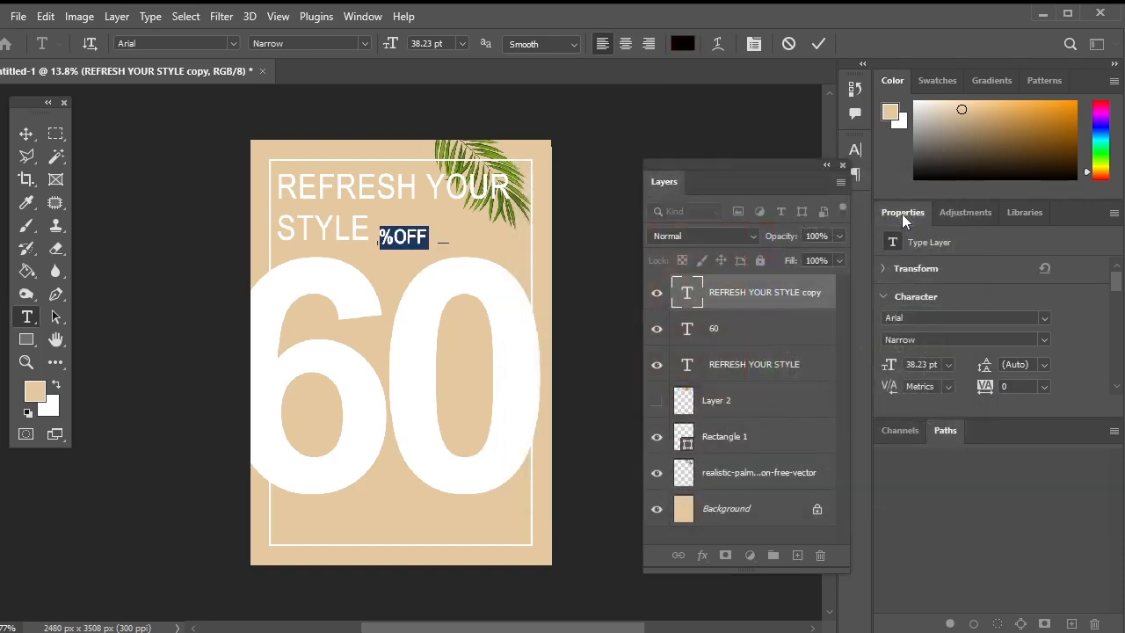
Position the "%OFF" text on the zero's right stroke, splitting it into two centered lines with "OFF" below the percent sign
left_click(25, 134)
left_click_drag(395, 244, 519, 394)
left_click(27, 317)
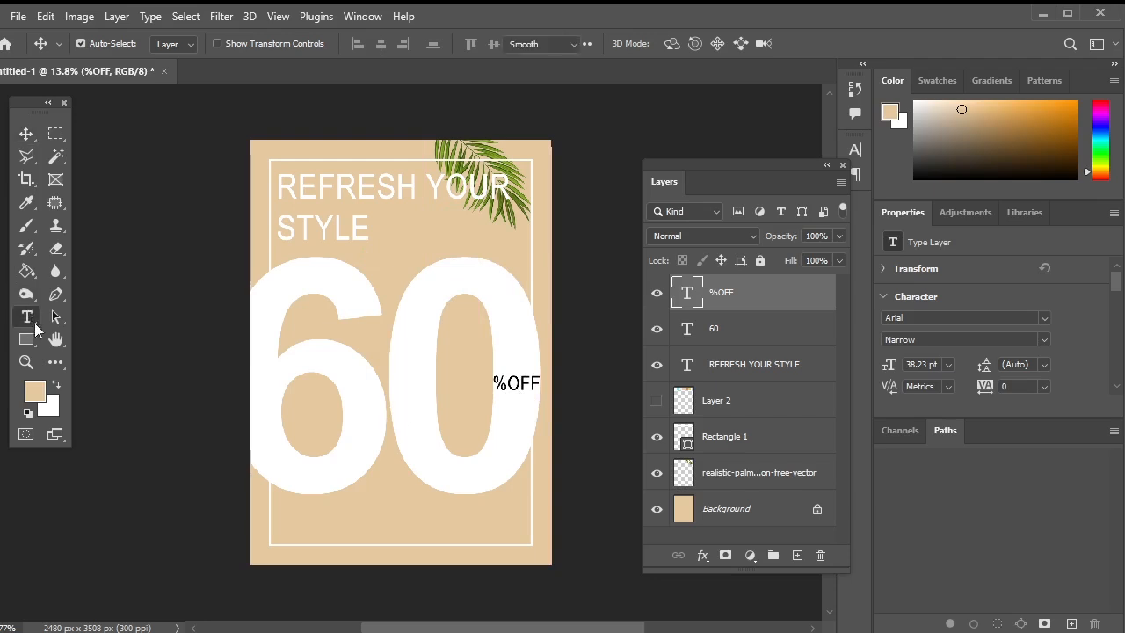
left_click(512, 383)
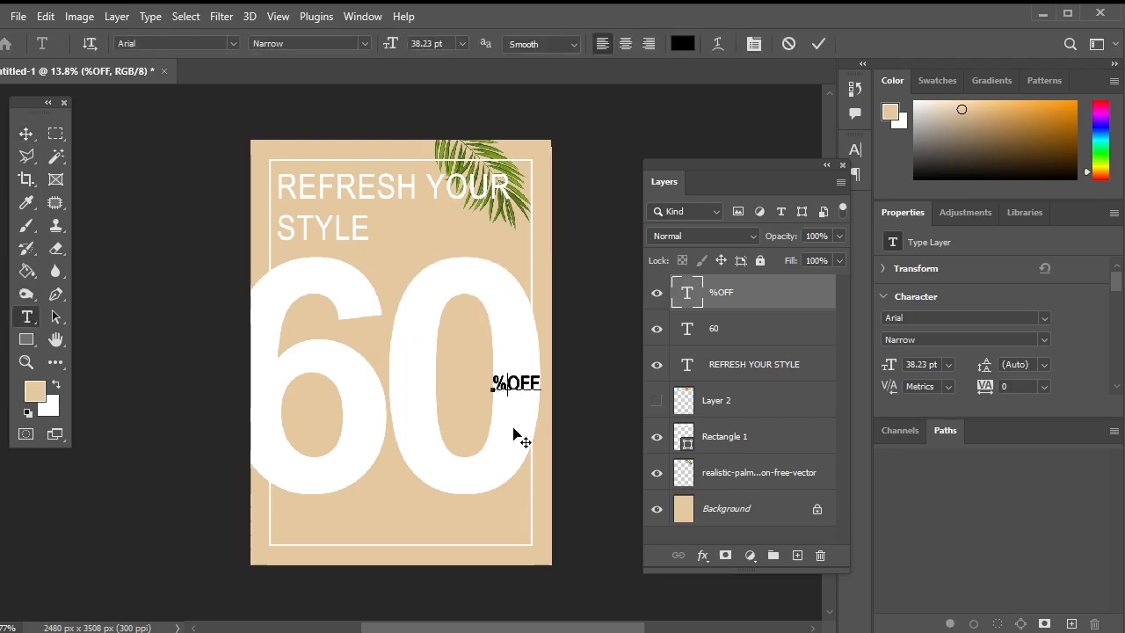
key("Return")
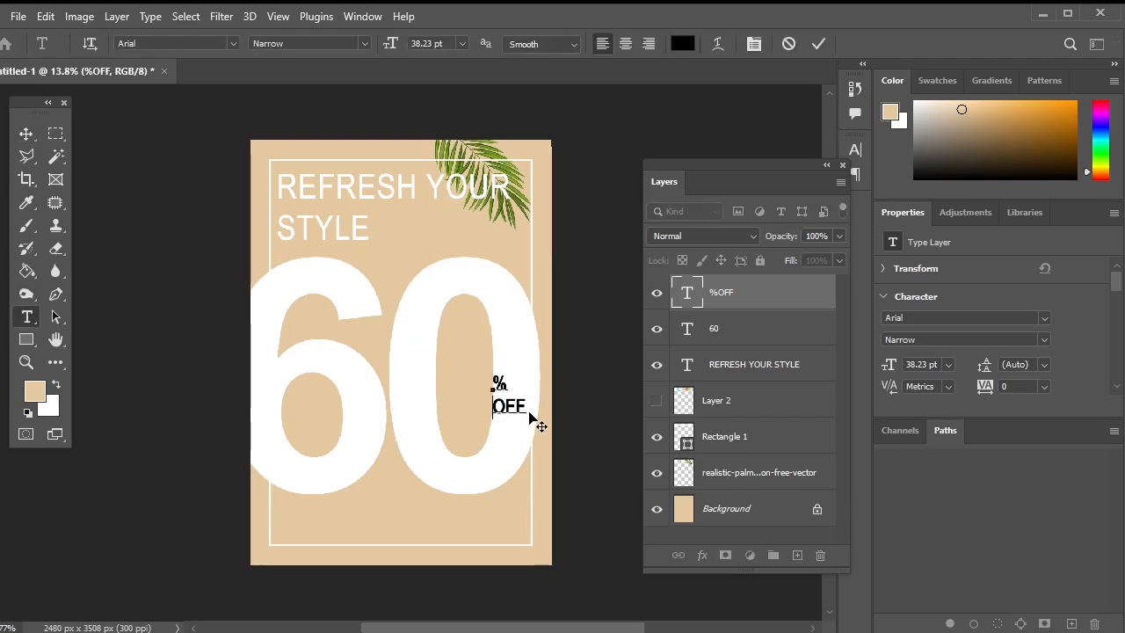
left_click_drag(533, 420, 488, 376)
left_click(626, 45)
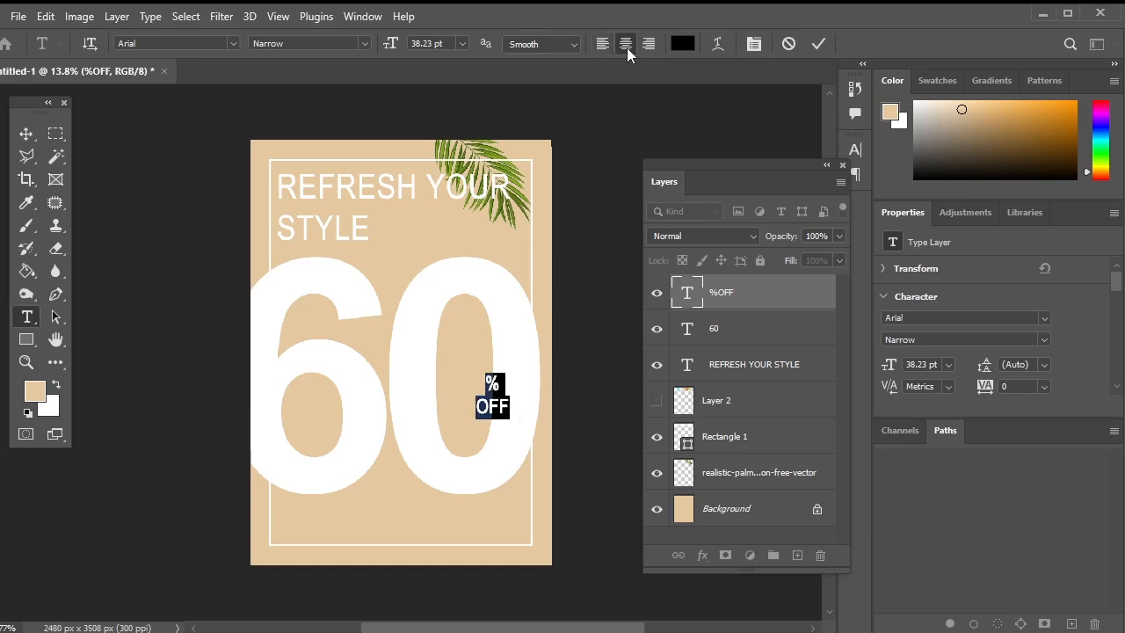
left_click(26, 134)
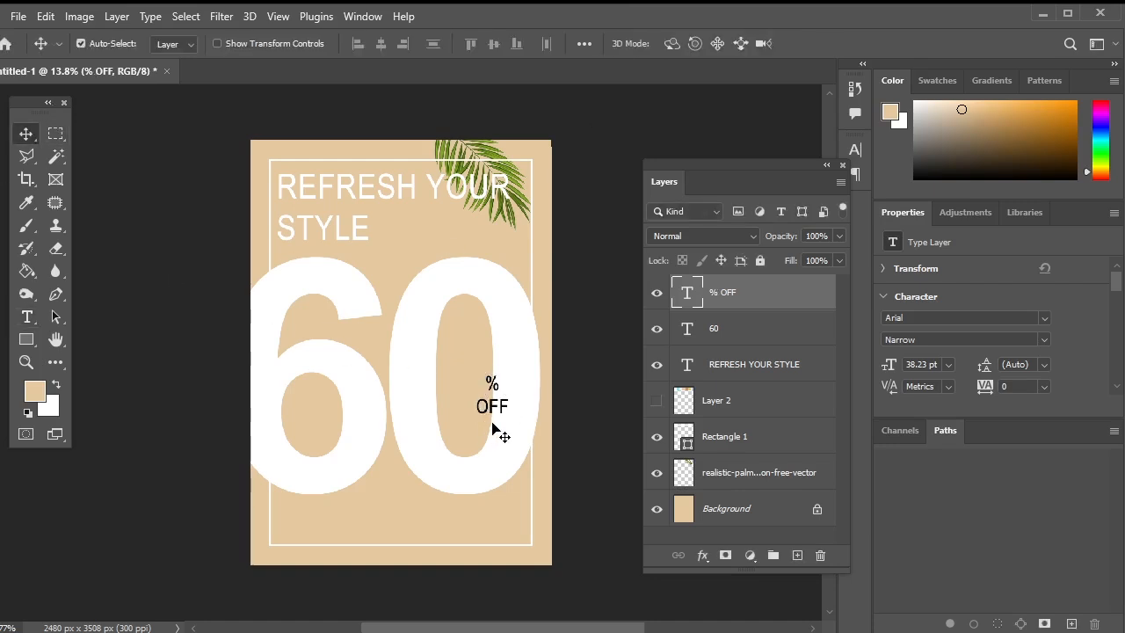
left_click_drag(498, 413, 531, 410)
Set the percent sign's font size to 48 pt, leaving "OFF" as it is
left_click(26, 317)
left_click(461, 43)
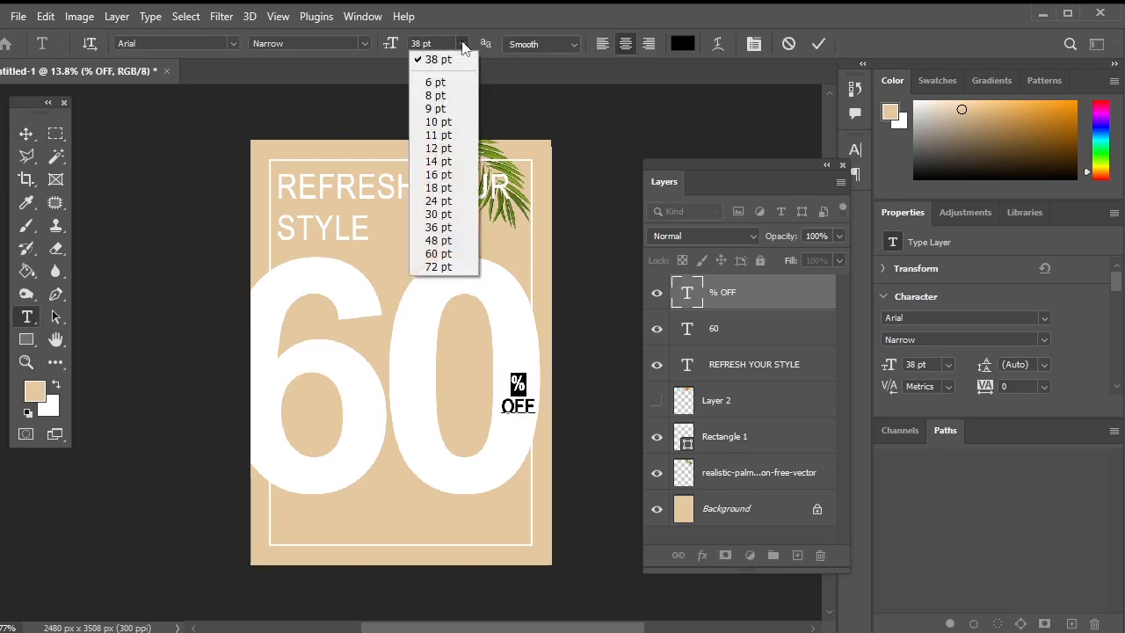
left_click(444, 240)
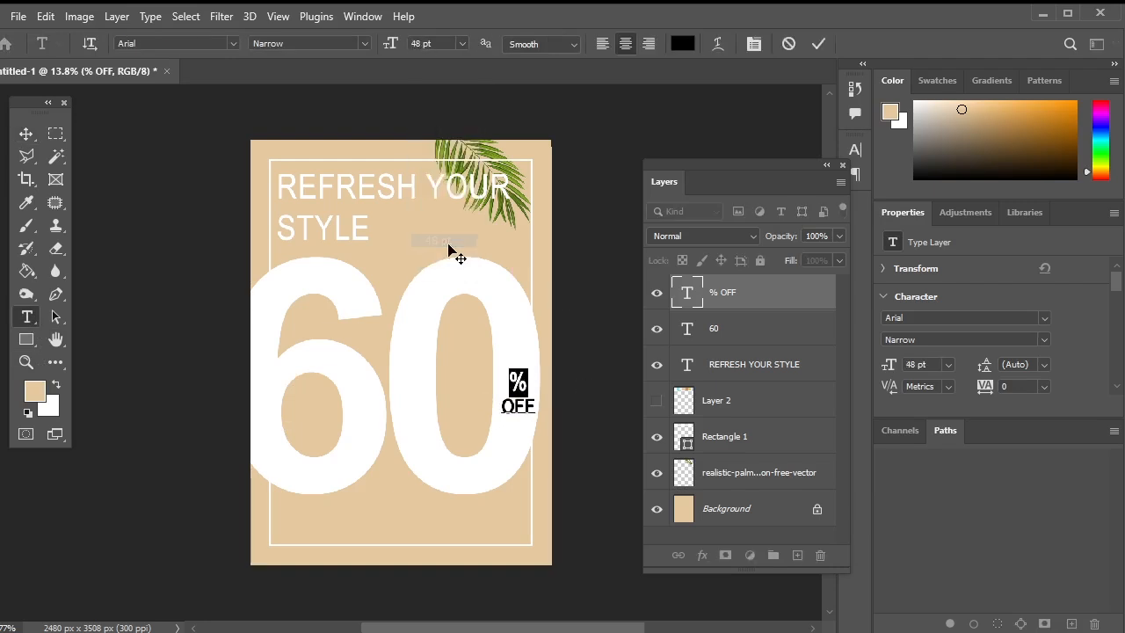
left_click(26, 133)
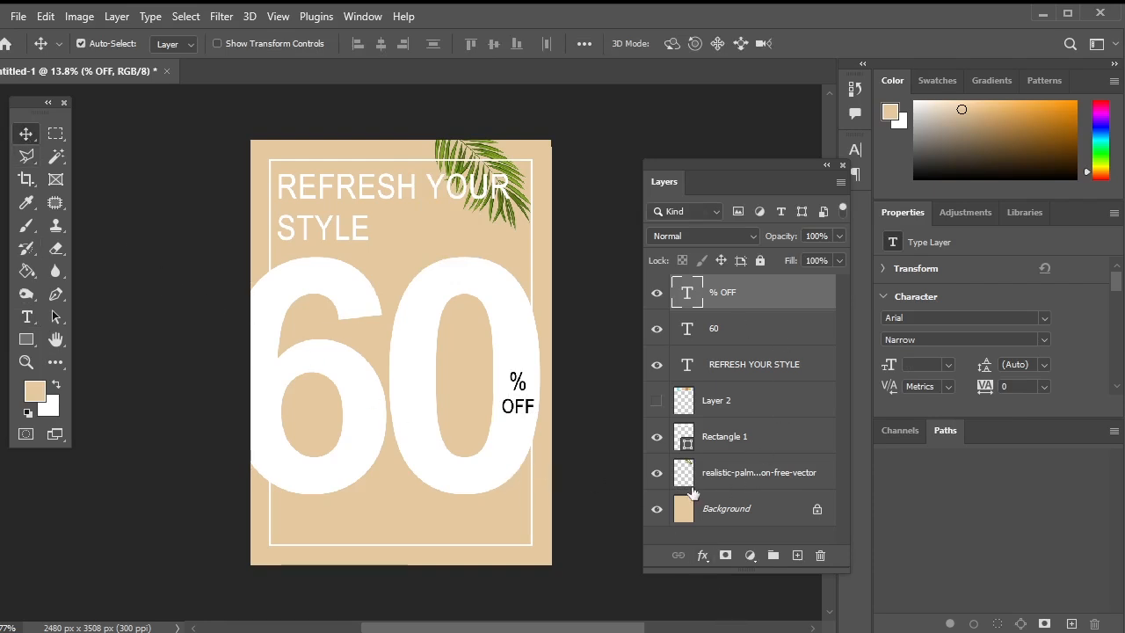
Move the hidden color palette layer, Layer 2, to the top of the layer stack and show it
left_click_drag(727, 416, 722, 290)
left_click(657, 294)
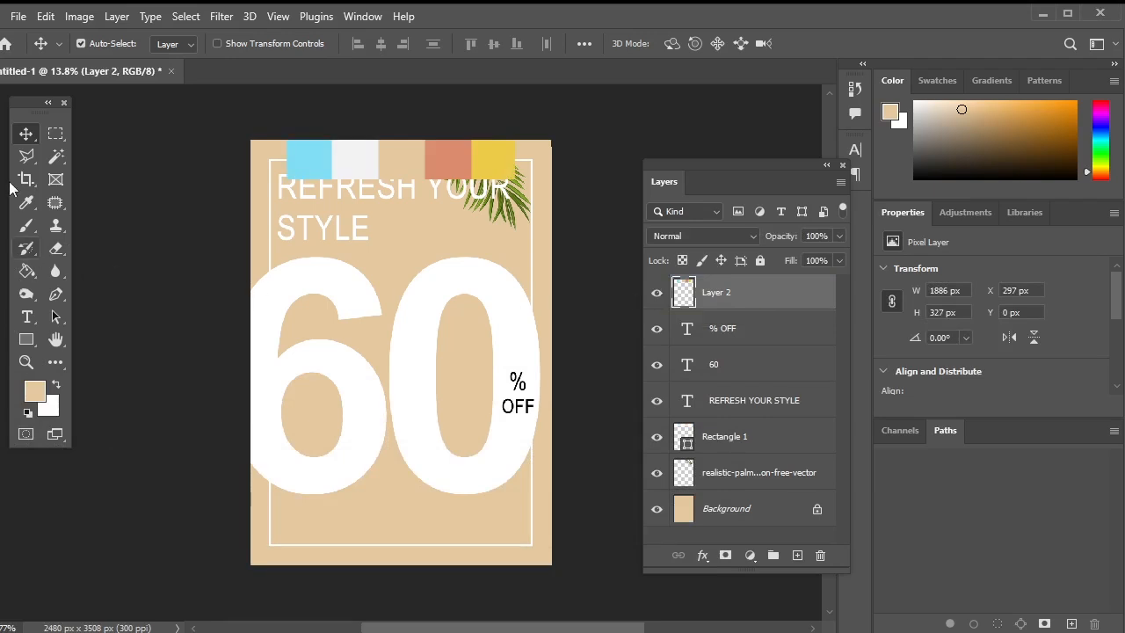
On a new layer, fill a rectangular selection of about 1190 x 262 px below the "60" with the salmon color sampled from the palette
left_click(56, 132)
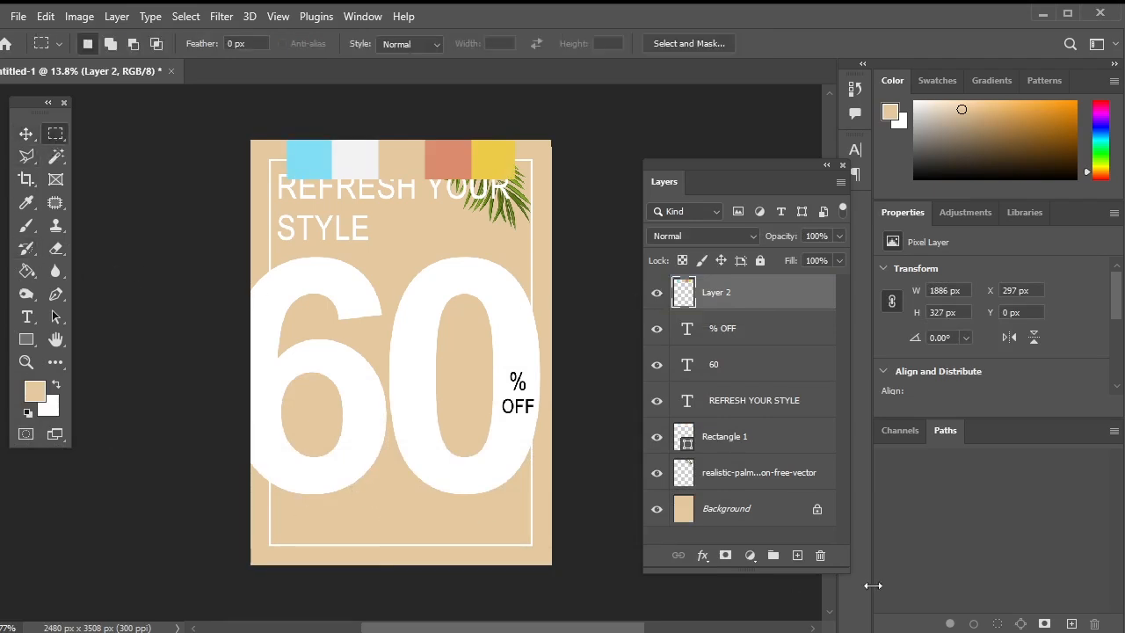
left_click(797, 555)
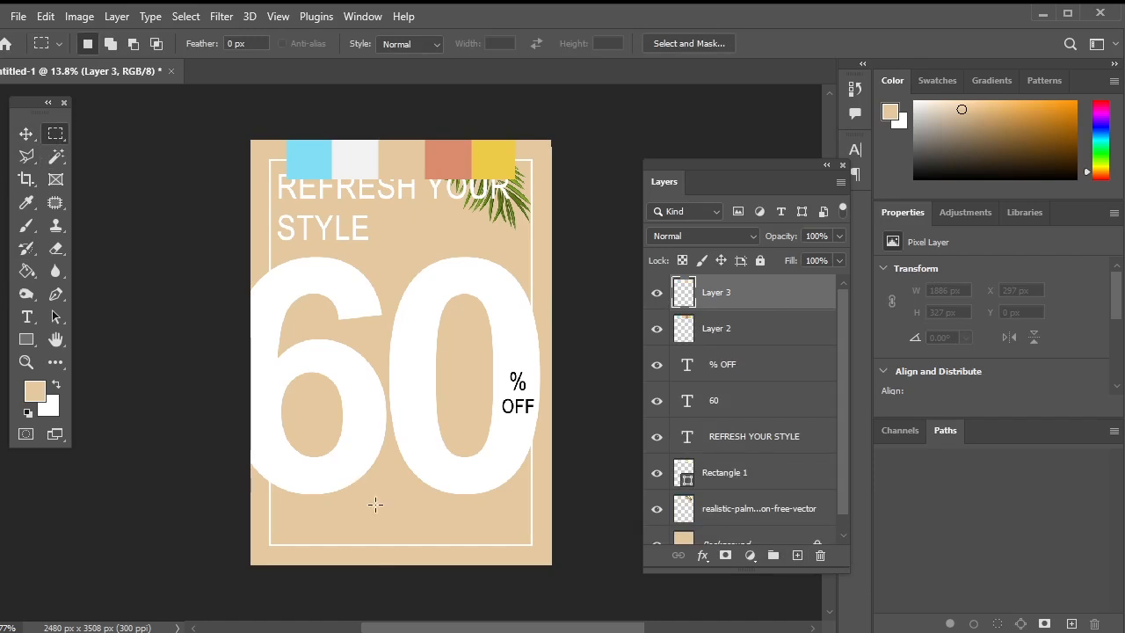
left_click_drag(374, 504, 521, 536)
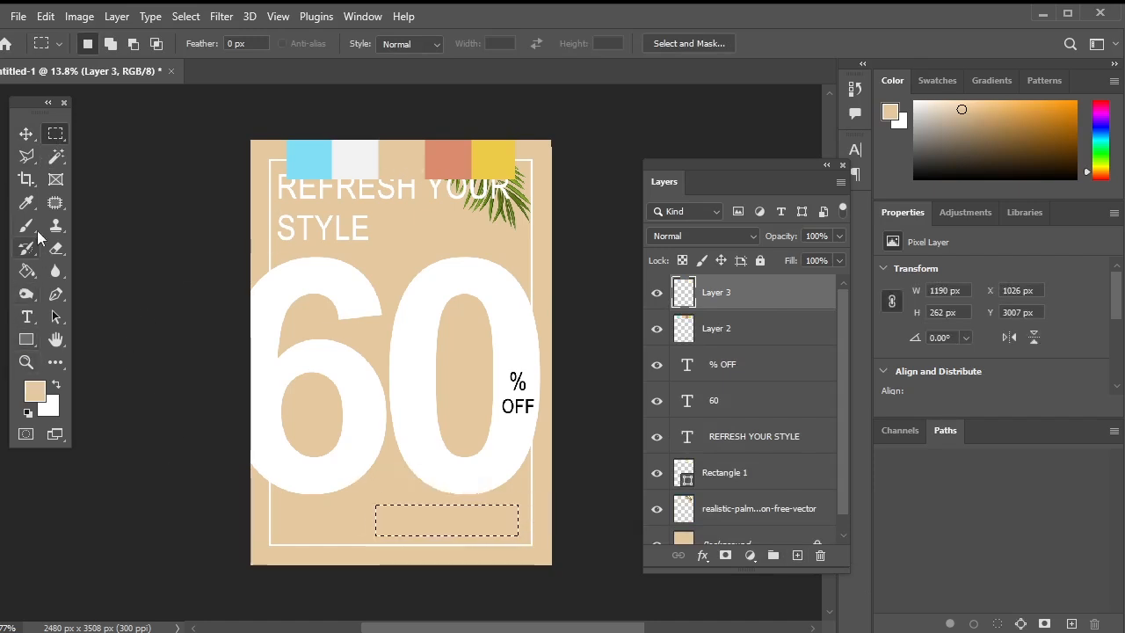
left_click(26, 202)
left_click(443, 161)
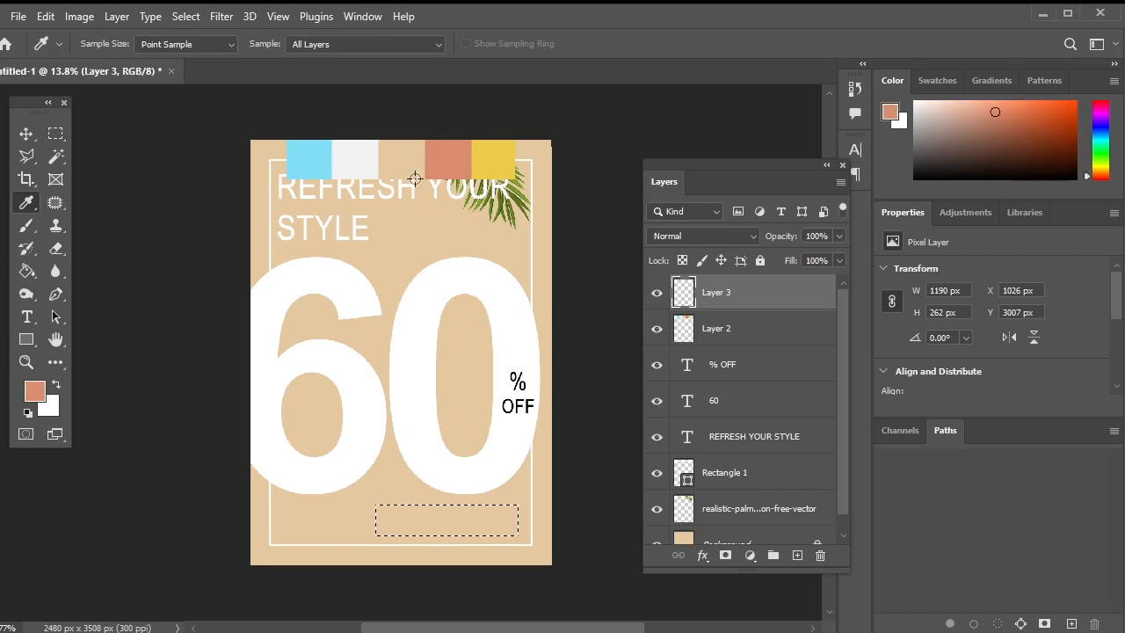
key("alt+BackSpace")
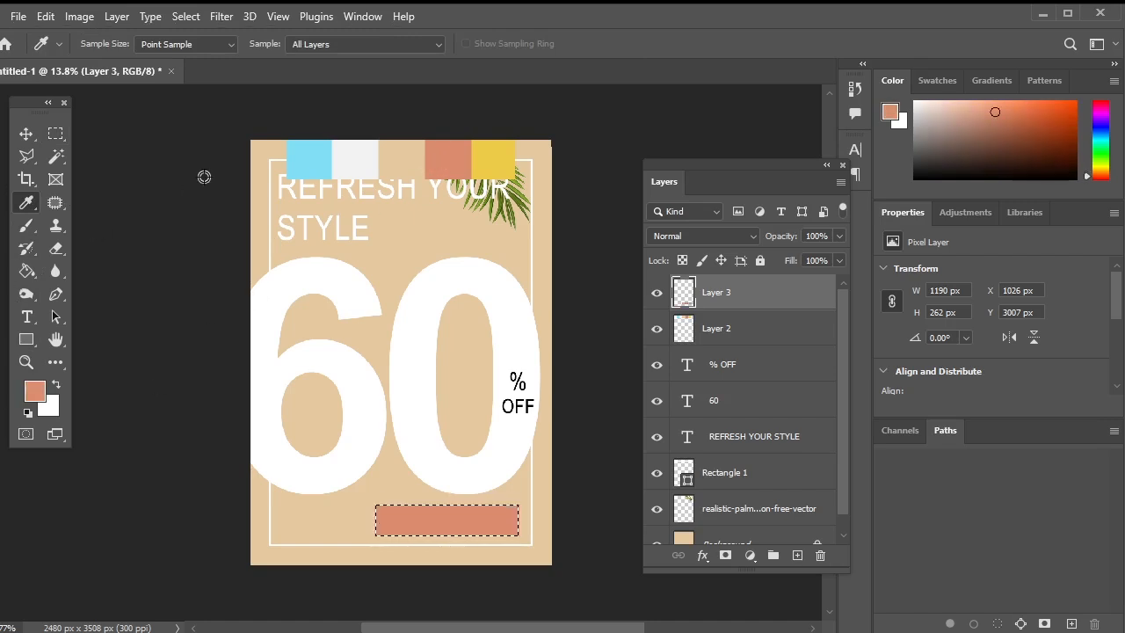
Move the salmon bar left and up toward the "60", center it horizontally on the canvas, and deselect
left_click(27, 134)
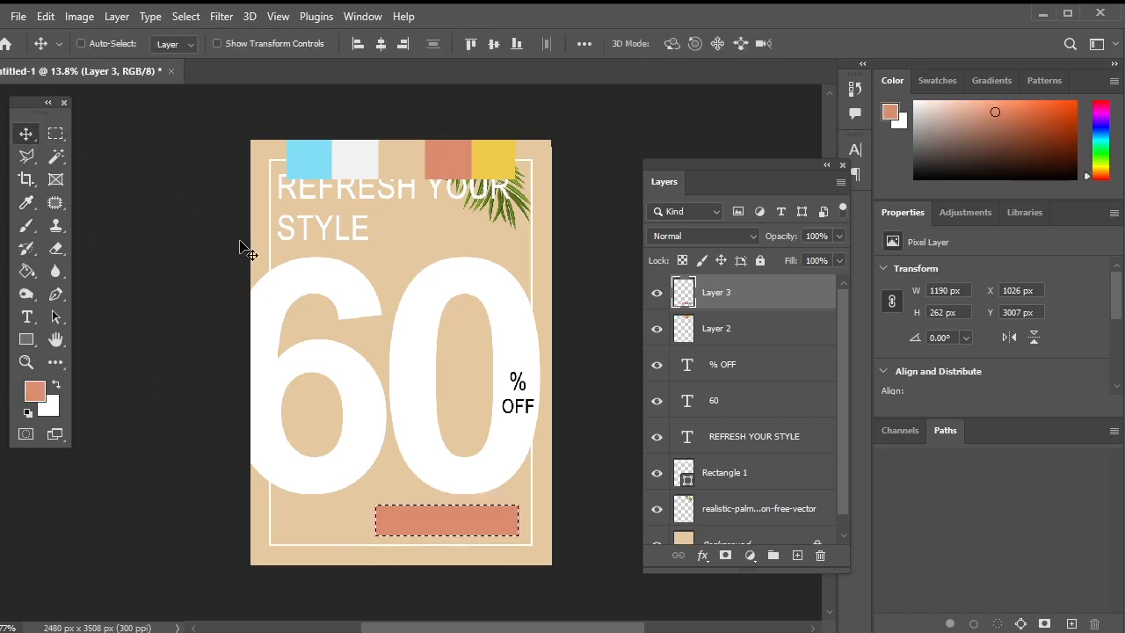
left_click_drag(468, 534, 431, 533)
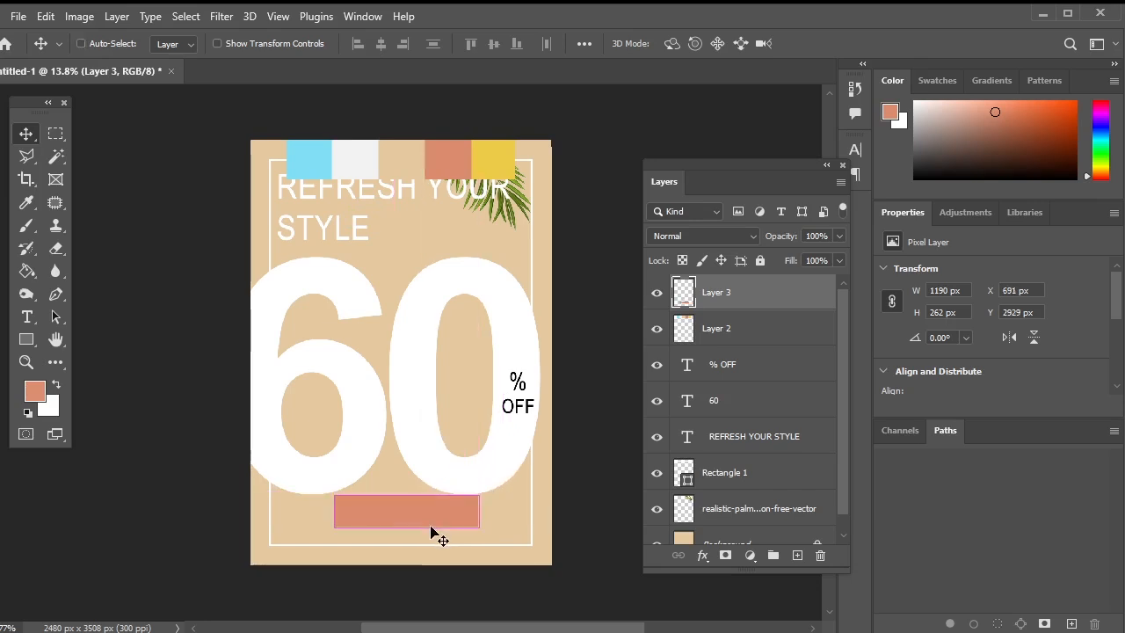
key("ctrl+a")
left_click(382, 44)
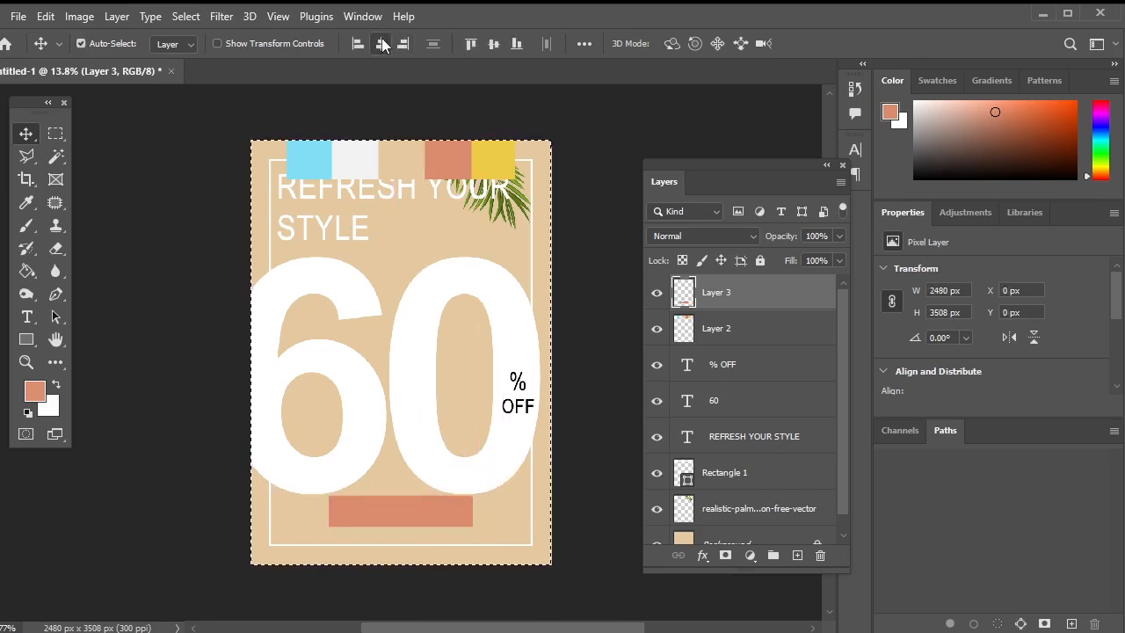
key("ctrl+d")
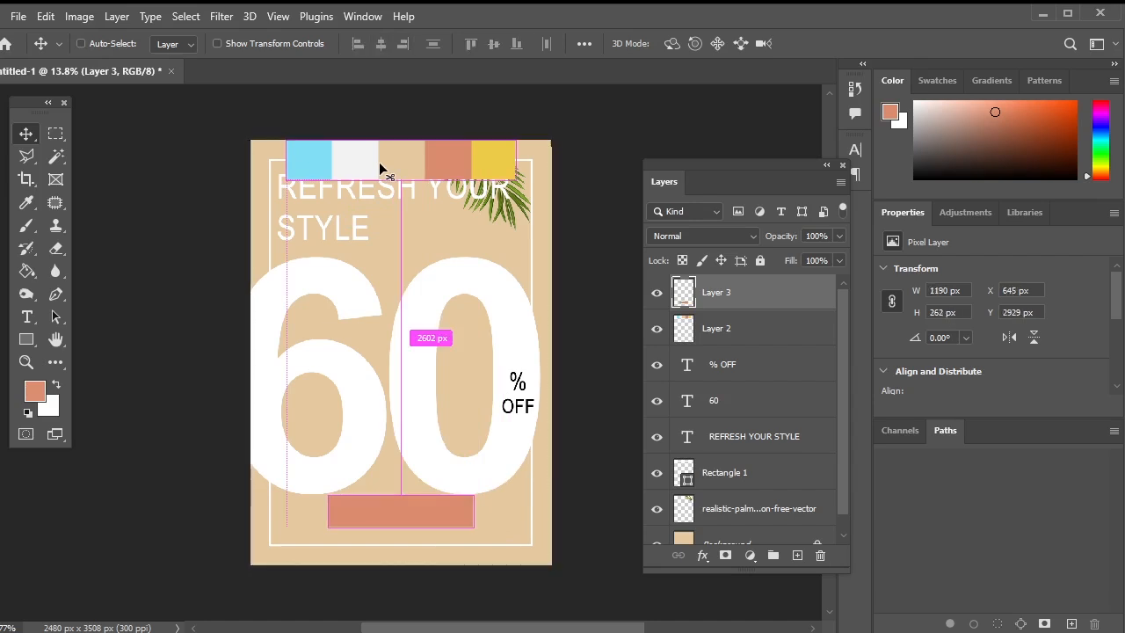
Nudge the salmon bar down to about Y 3012 px, between the "60" and the border's lower line
key("Down")
key("Down")
key("Down")
key("Down")
key("Down")
key("Down")
key("Down")
key("Down")
key("Down")
key("Down")
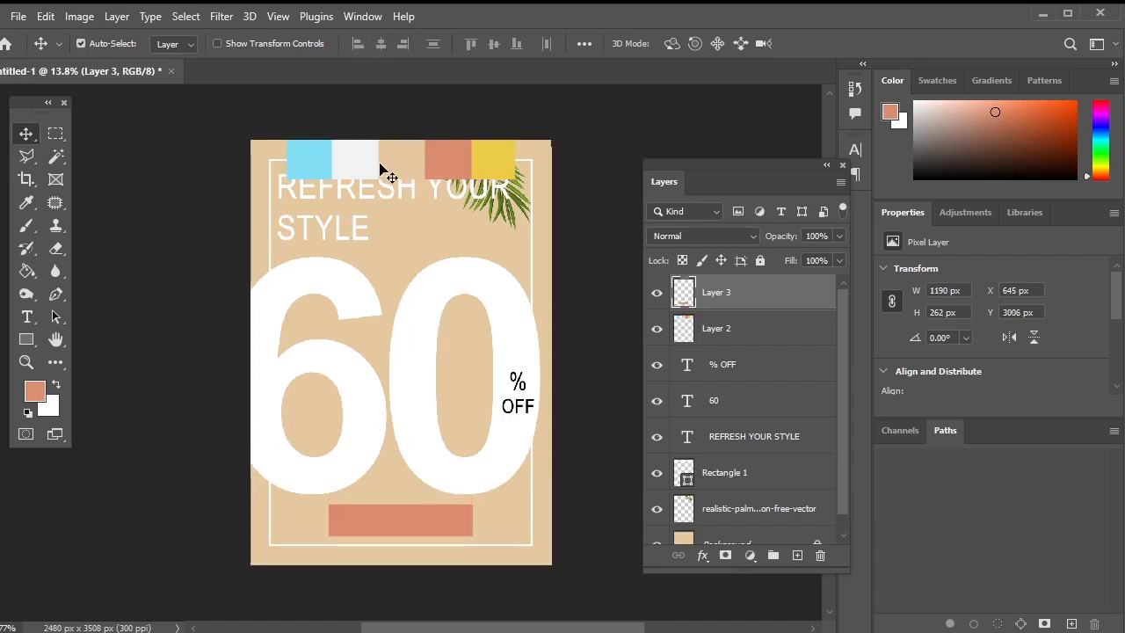
key("Down")
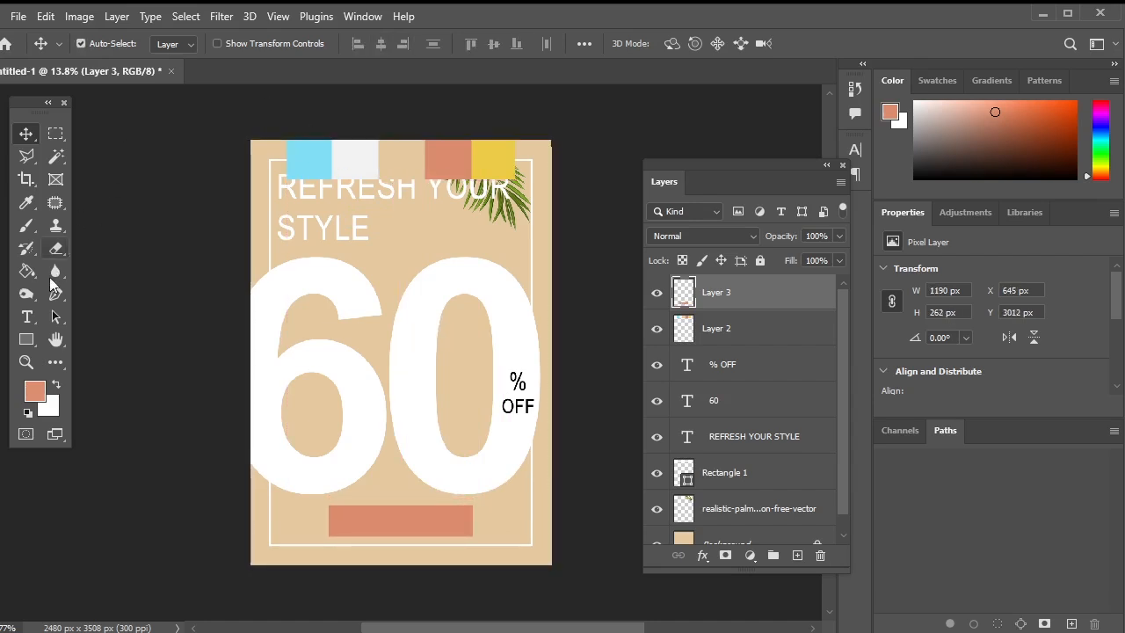
left_click(26, 317)
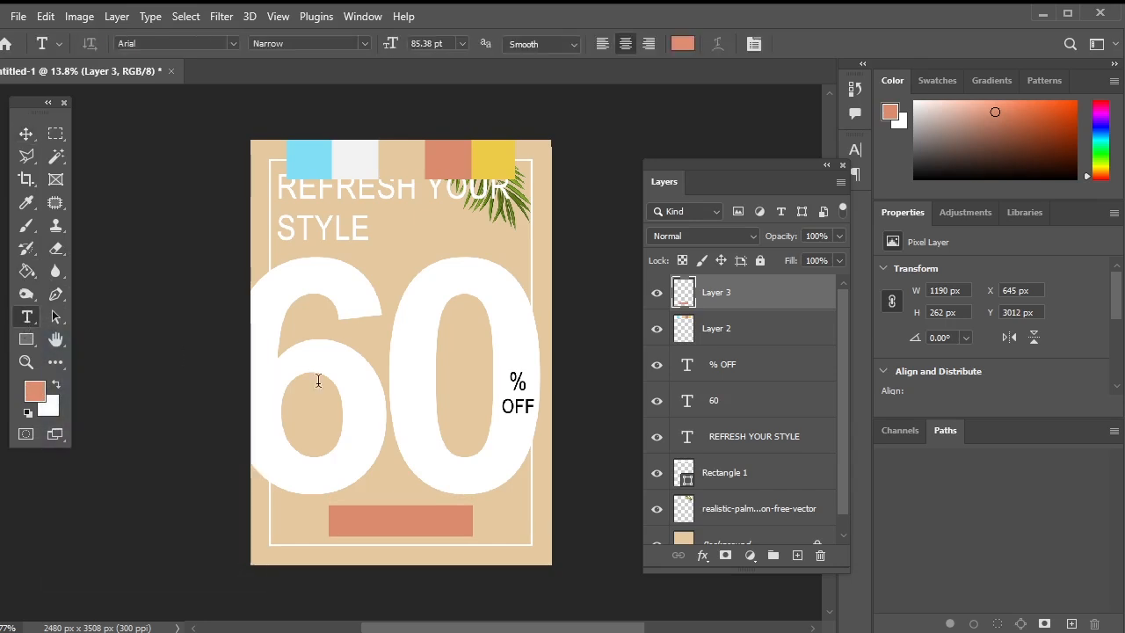
left_click(346, 521)
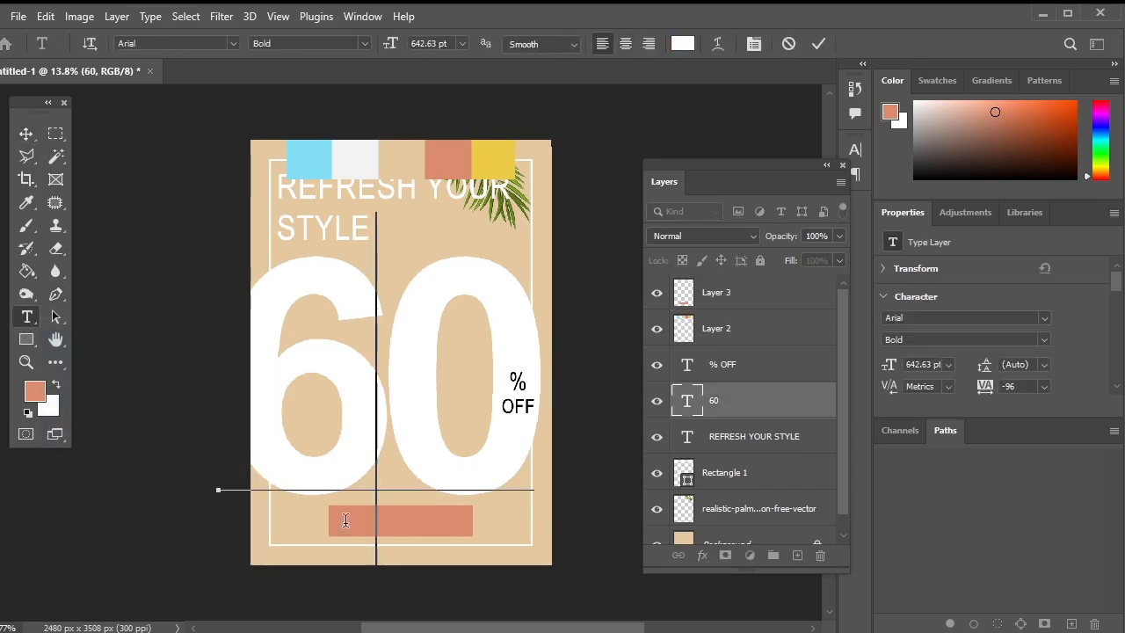
left_click(25, 136)
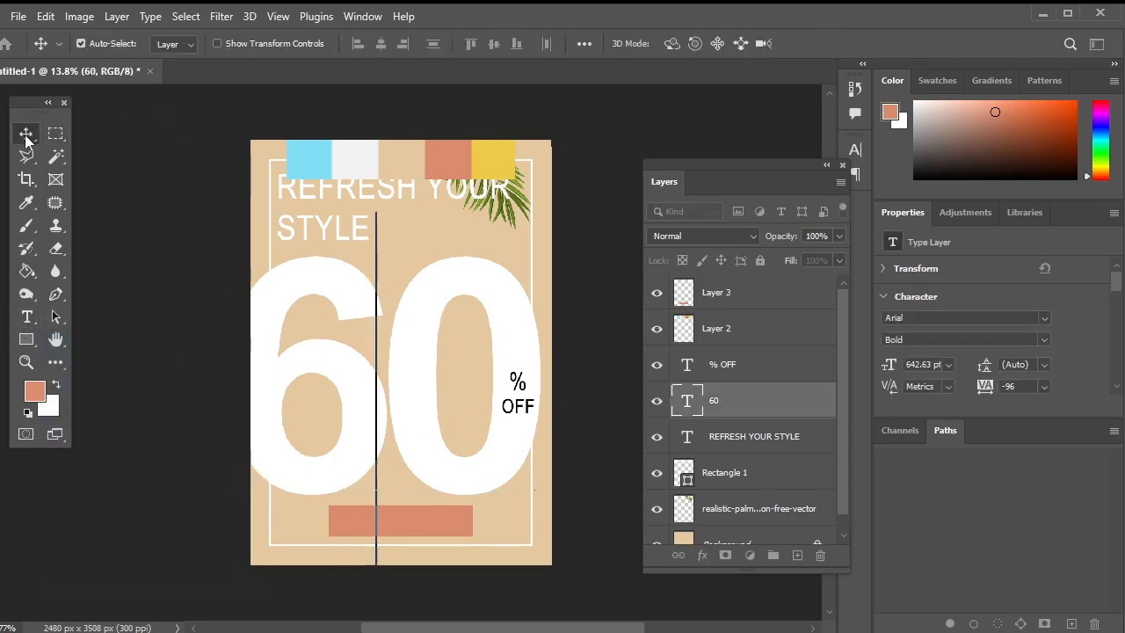
left_click(150, 431)
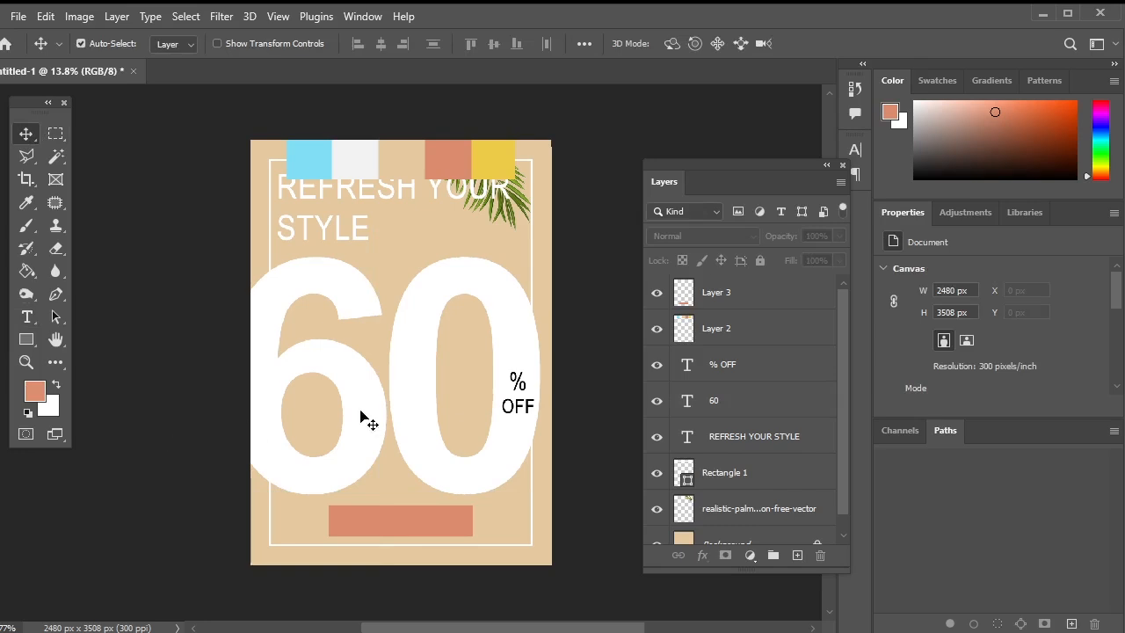
Lock the "60" text layer, and duplicate the "REFRESH YOUR STYLE" headline down onto the salmon bar
left_click(775, 399)
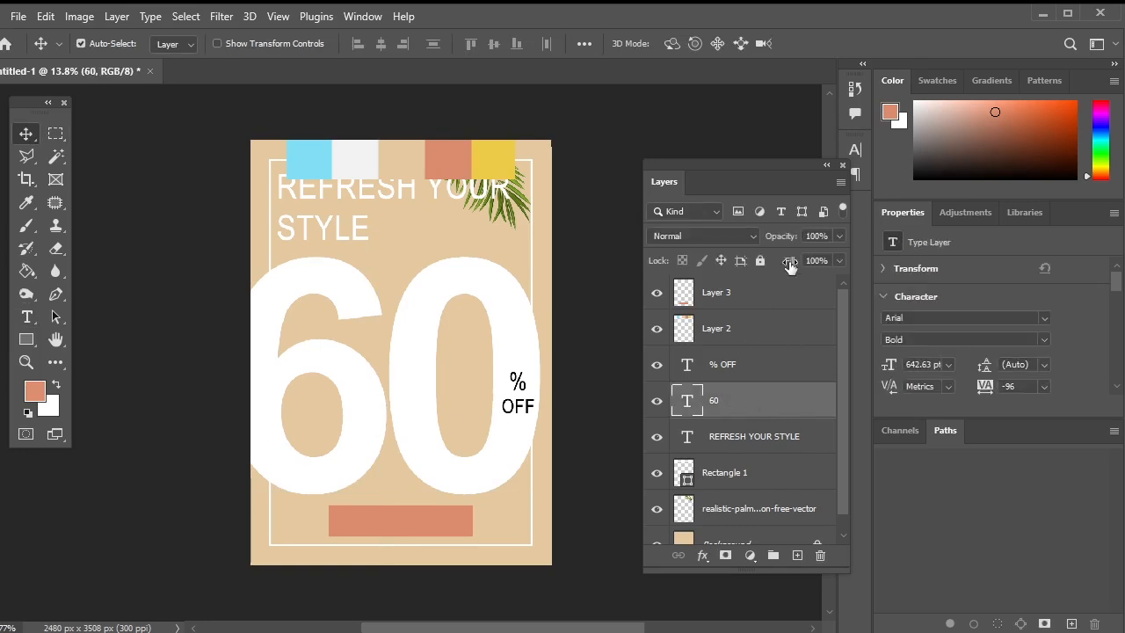
left_click(761, 261)
left_click(765, 439)
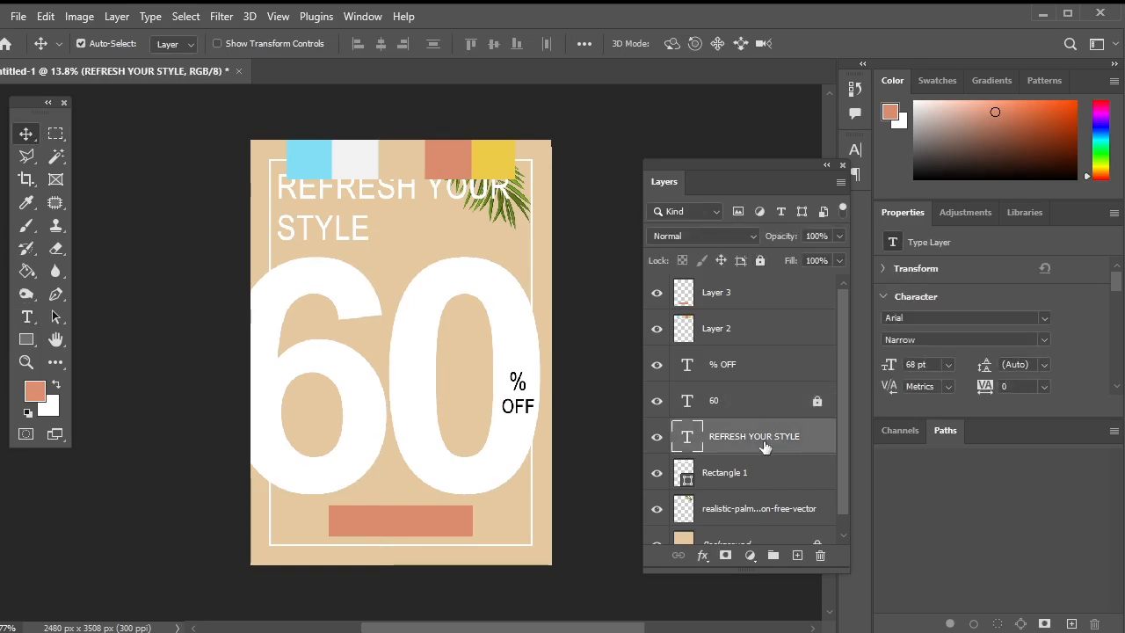
key("ctrl+j")
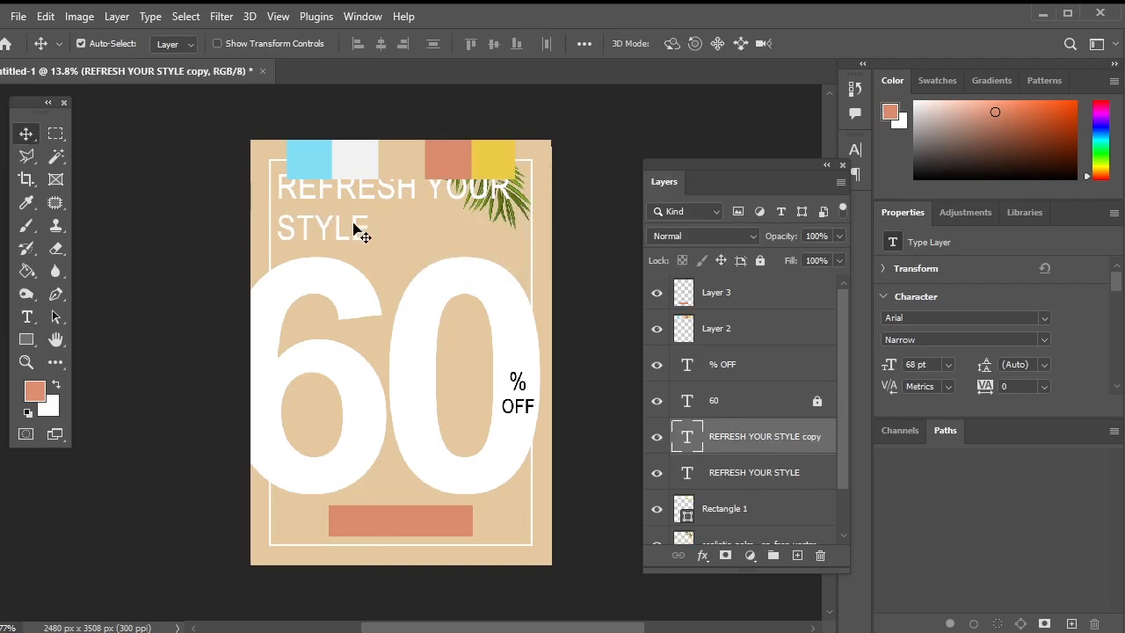
left_click_drag(359, 247, 268, 497)
Replace the duplicated headline's text with "SHOP NOW" and bring its layer to the top of the layer stack
left_click(27, 318)
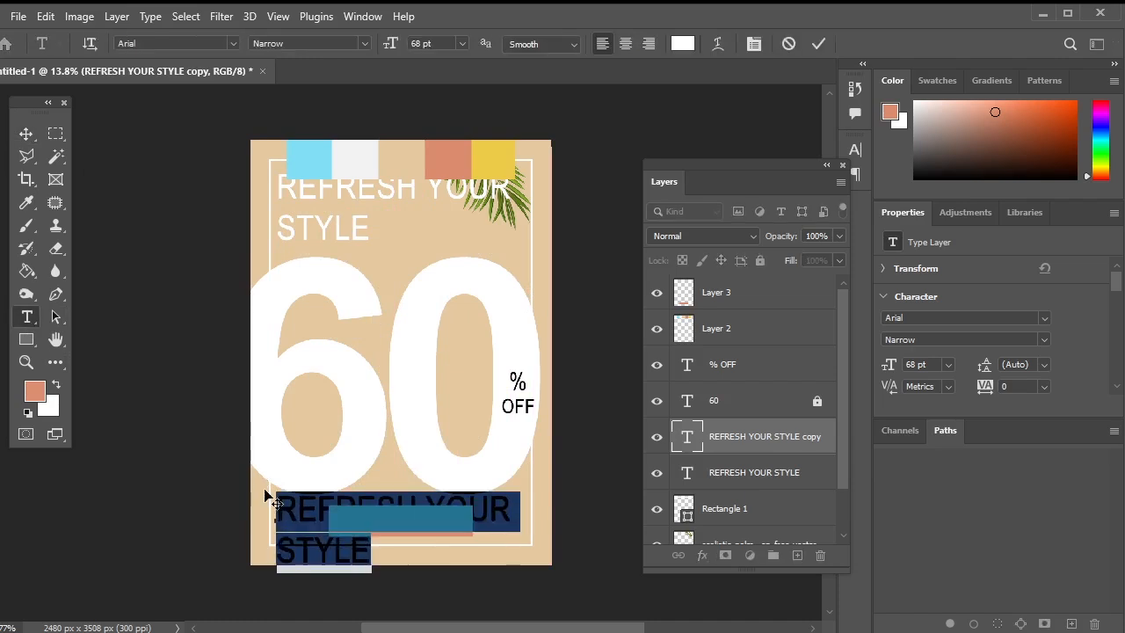
type("SHOP NOW")
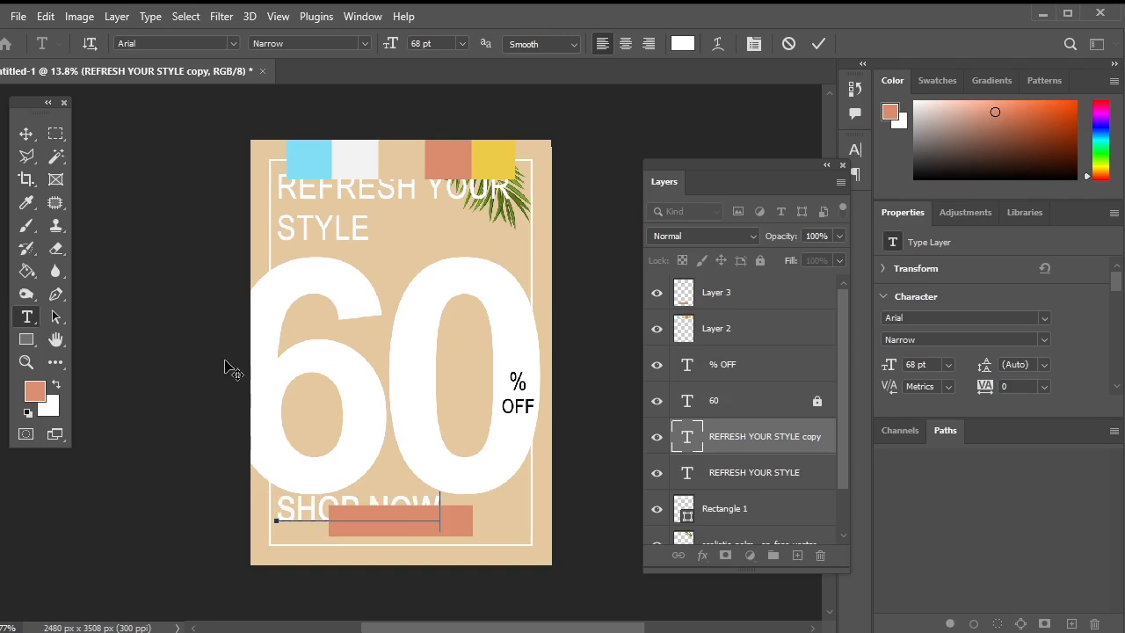
left_click(27, 134)
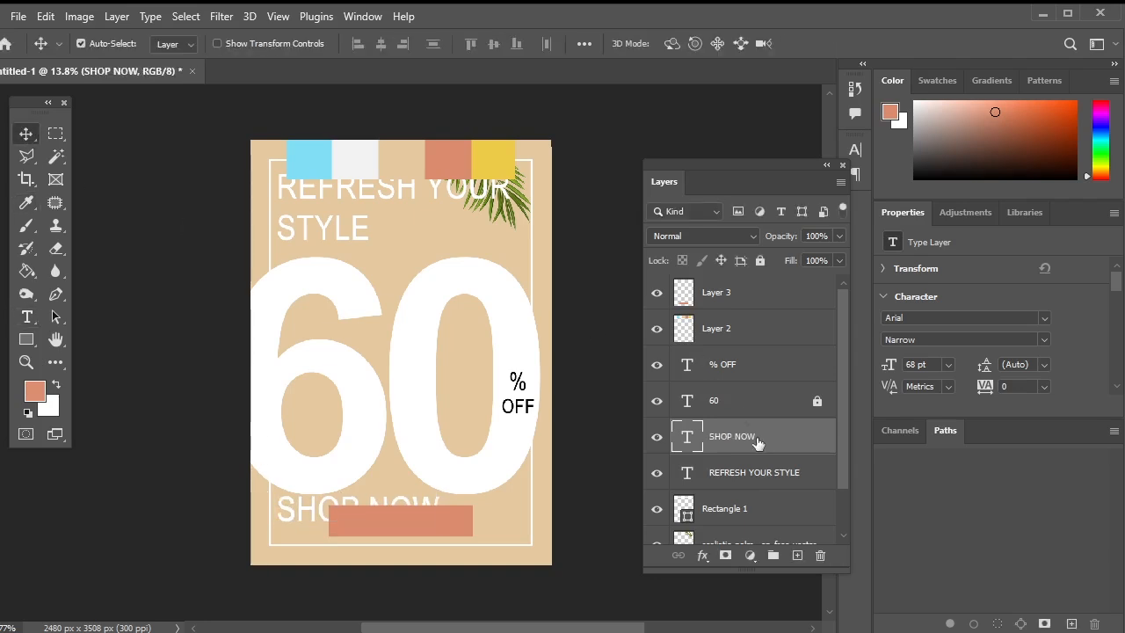
left_click_drag(758, 444, 767, 289)
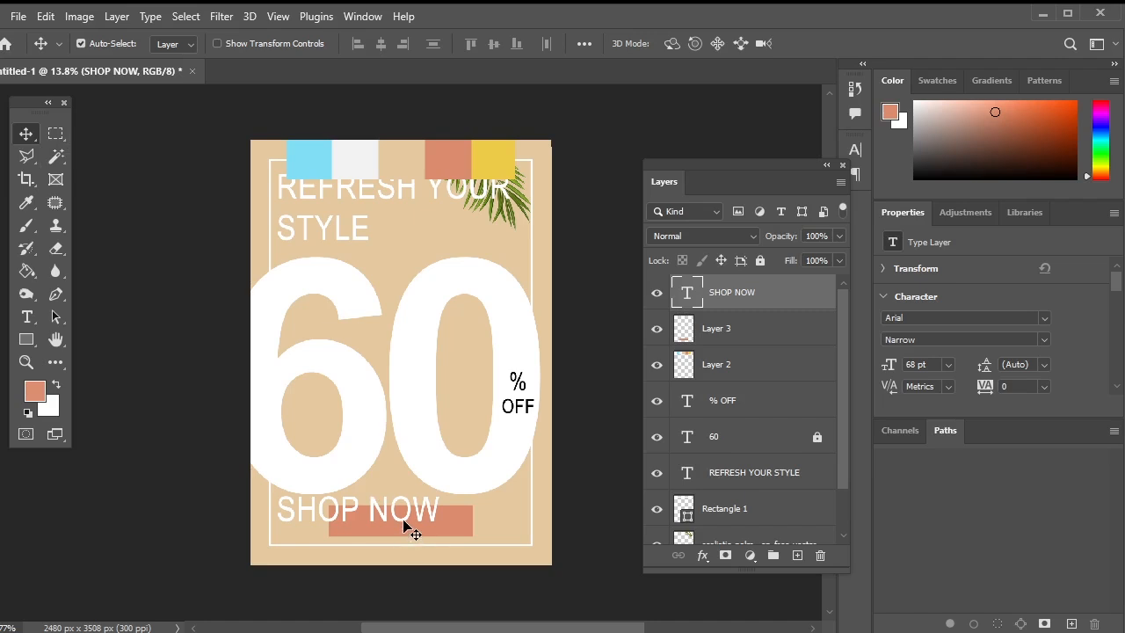
Scale the "SHOP NOW" text to about 67% and center it on the salmon bar
mouse_move(406, 526)
left_mouse_down()
mouse_move(471, 538)
mouse_move(418, 529)
left_mouse_up()
key("ctrl+t")
scroll(431, 545, "up", 2)
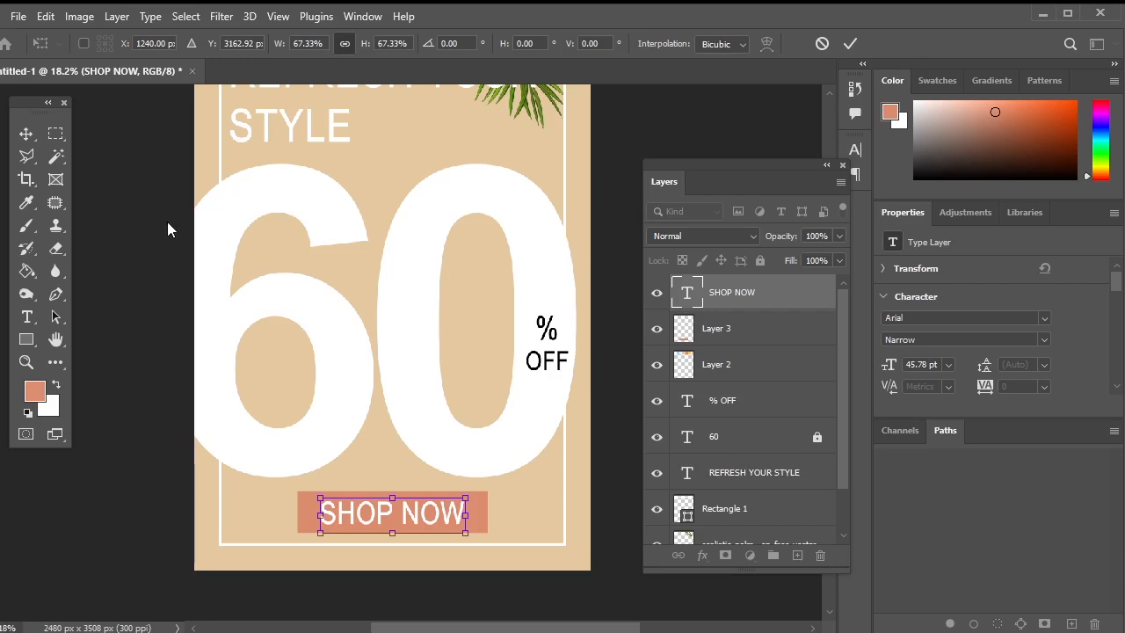
key("Return")
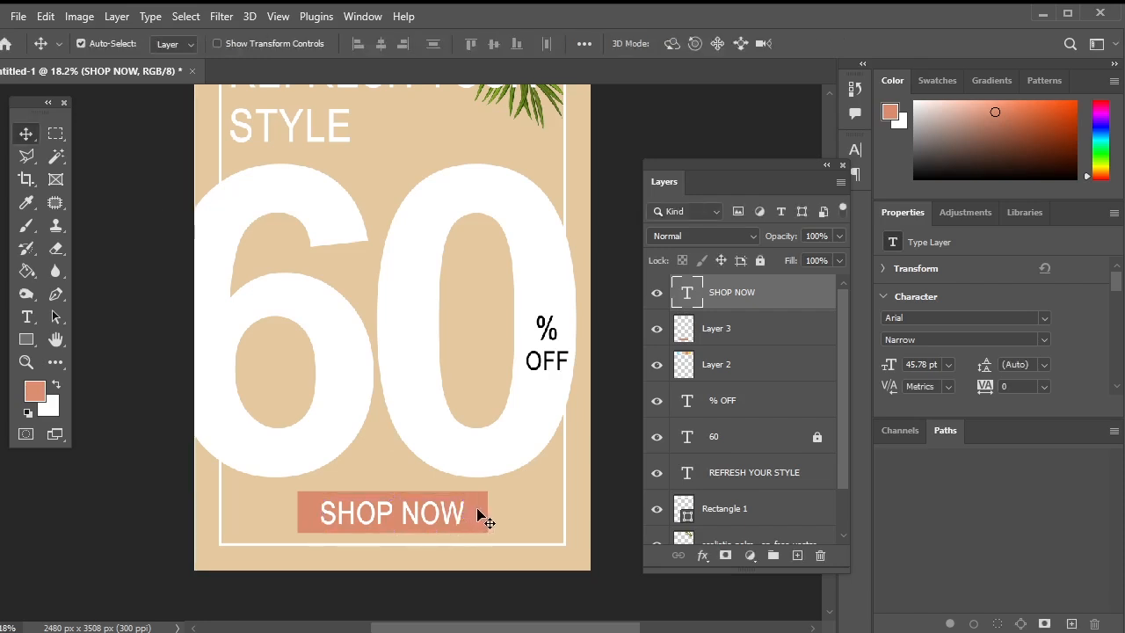
Nudge the salmon bar down slightly and scale it proportionally about its center to about 84%, fitting it closely around "SHOP NOW"
left_click(483, 518)
key("shift+Down")
key("shift+Down")
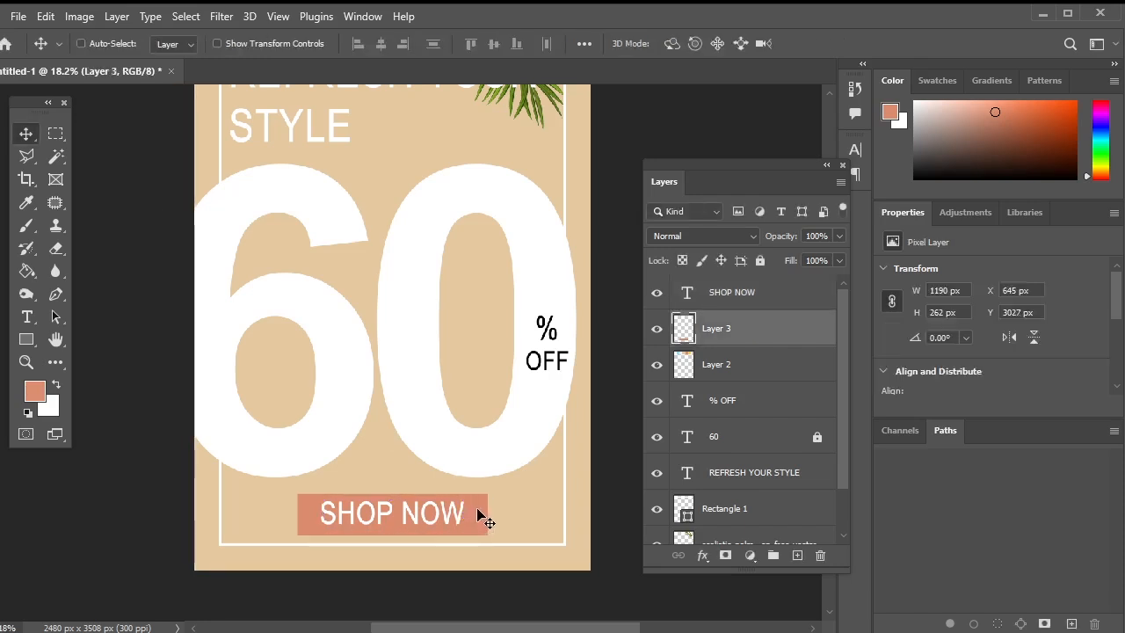
key("ctrl+t")
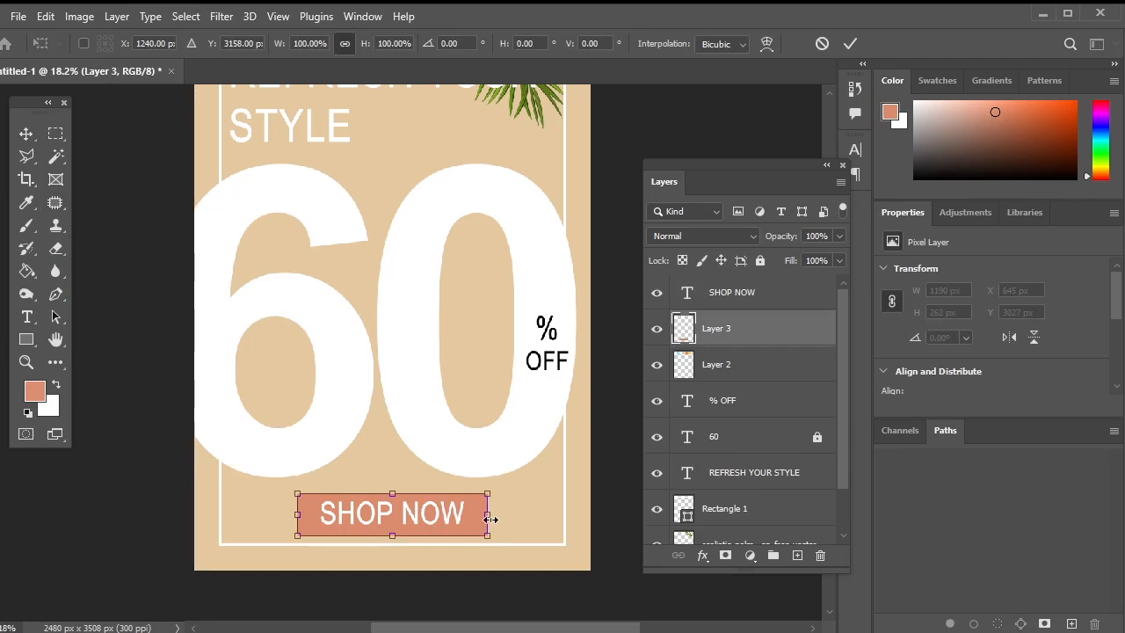
left_click_drag(490, 517, 476, 518)
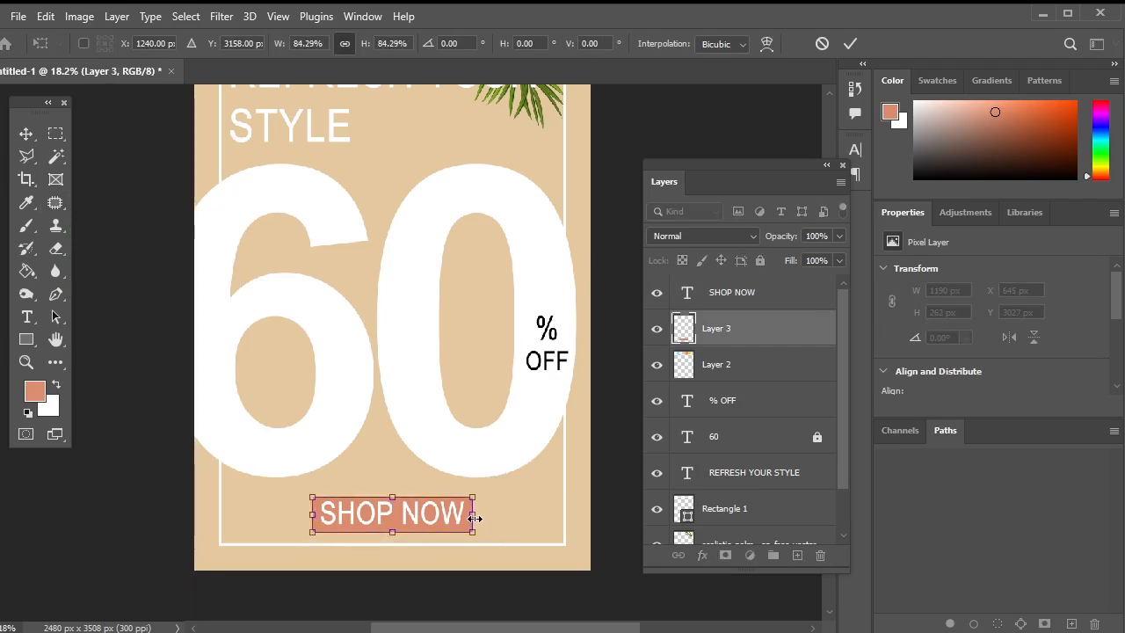
key("Return")
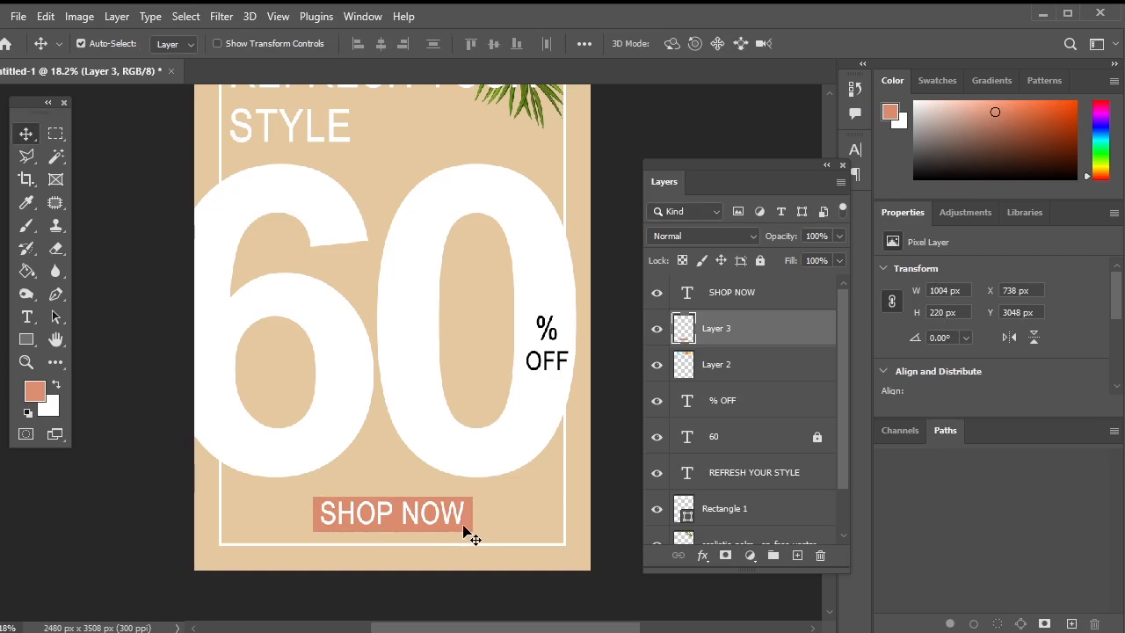
Nudge the salmon bar vertically to Y 3035 px so that it is centered behind "SHOP NOW"
key("Up")
key("Up")
key("Up")
key("Up")
key("Up")
key("Up")
key("Up")
key("Up")
key("Up")
key("Up")
key("Up")
key("Up")
key("Up")
key("Up")
key("Up")
key("Up")
key("Up")
key("Up")
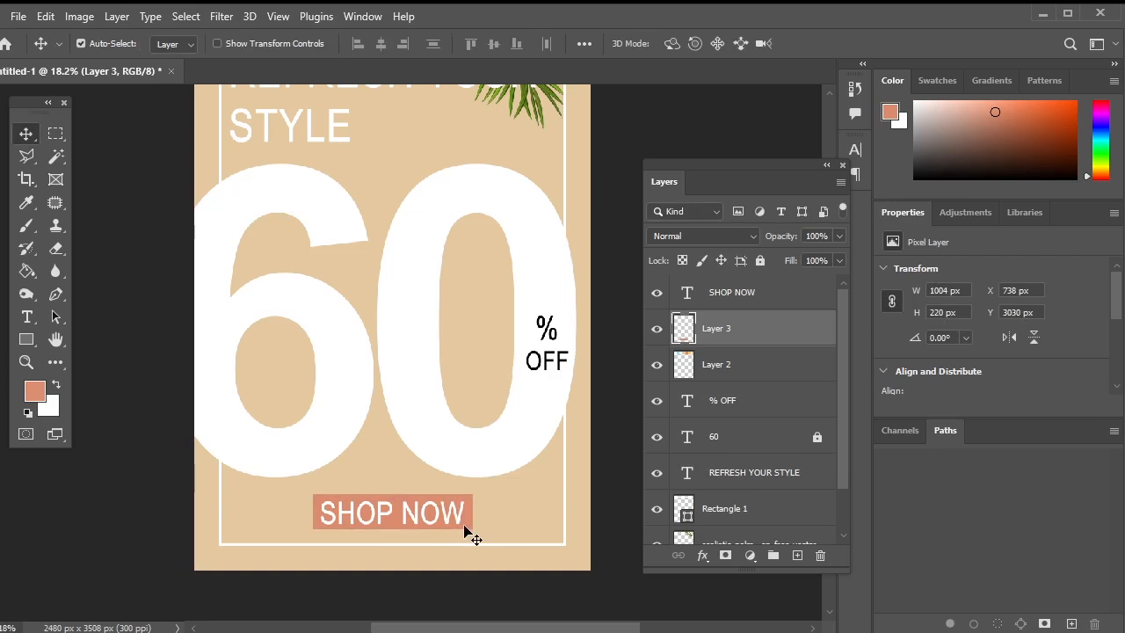
key("Down")
key("Down")
key("Down")
key("Down")
key("Down")
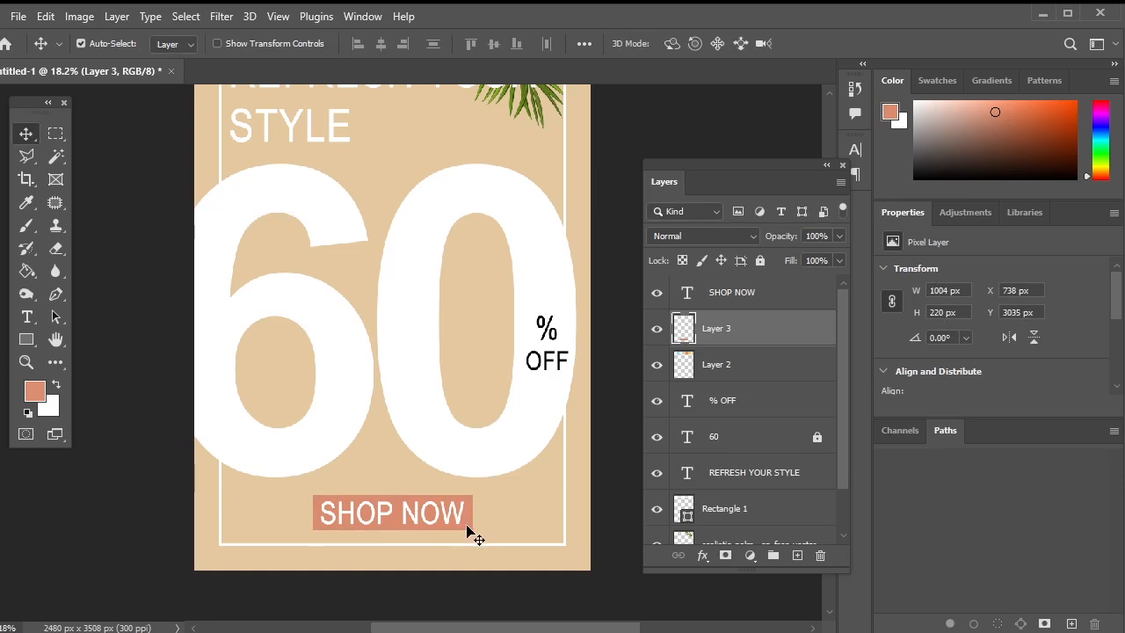
Add a drop shadow to the salmon bar on Layer 3 with distance 5 px, spread 13% and size 57 px
right_click(730, 330)
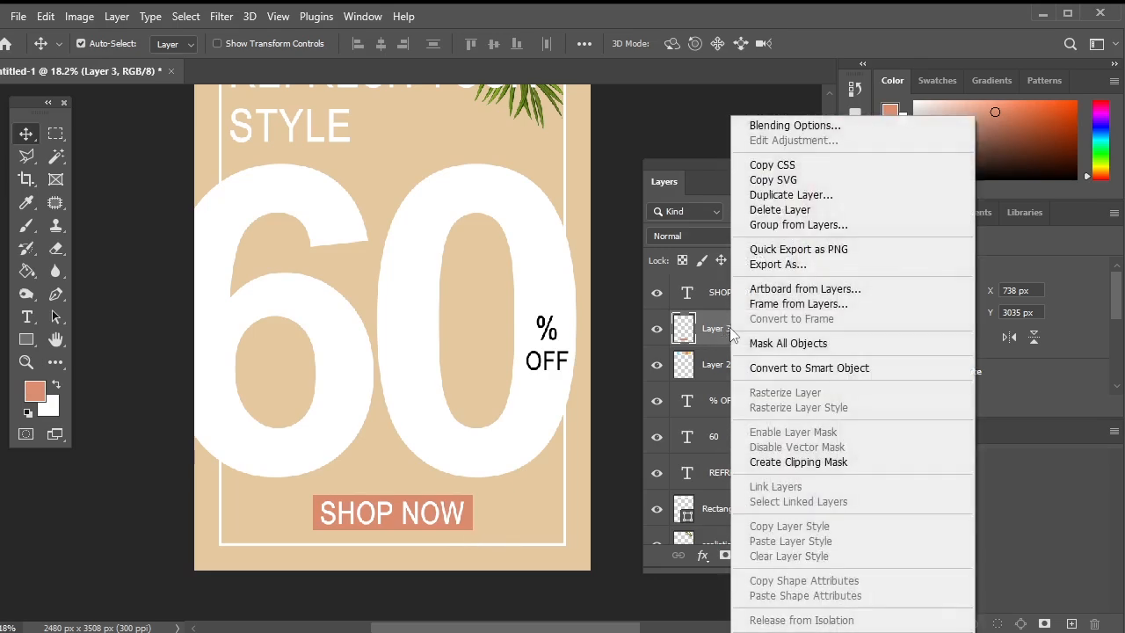
left_click(819, 124)
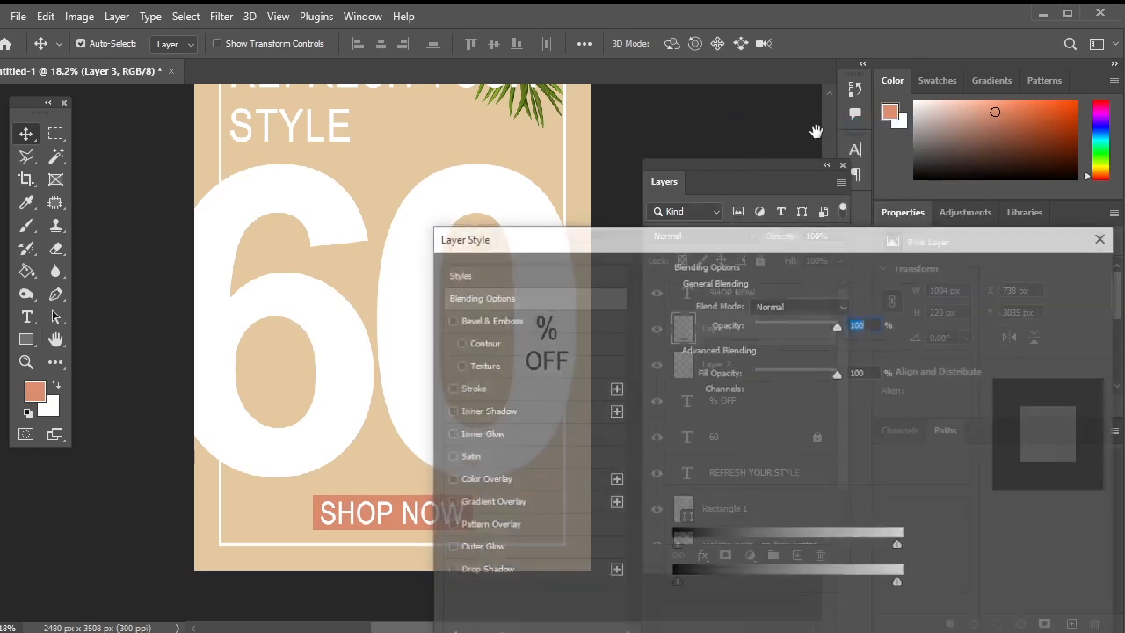
left_click_drag(539, 258, 645, 130)
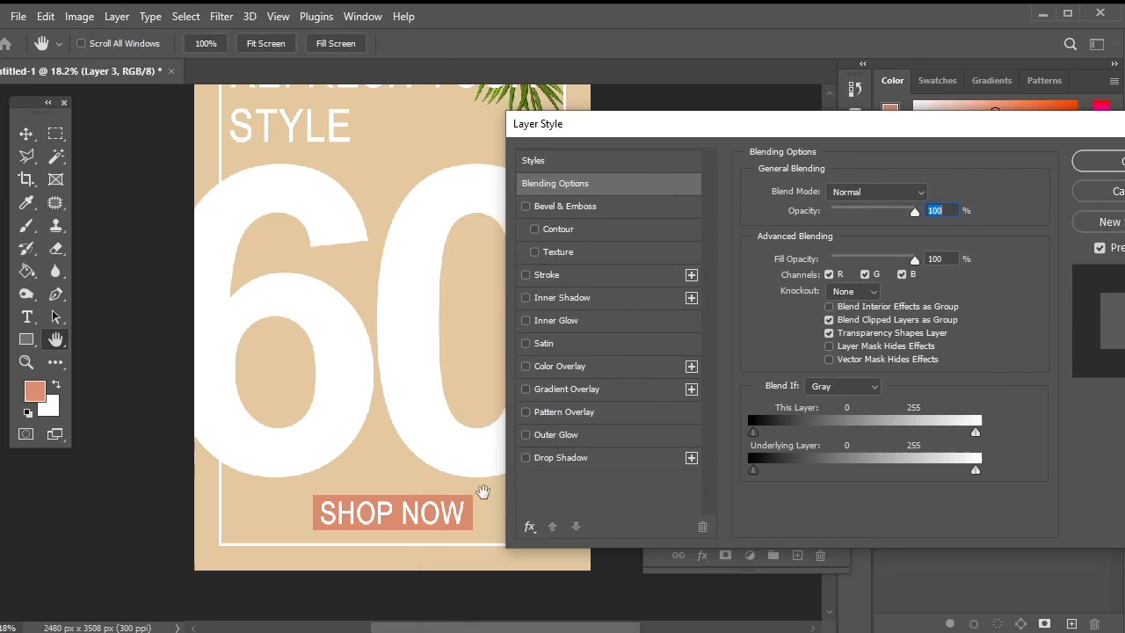
left_click(538, 466)
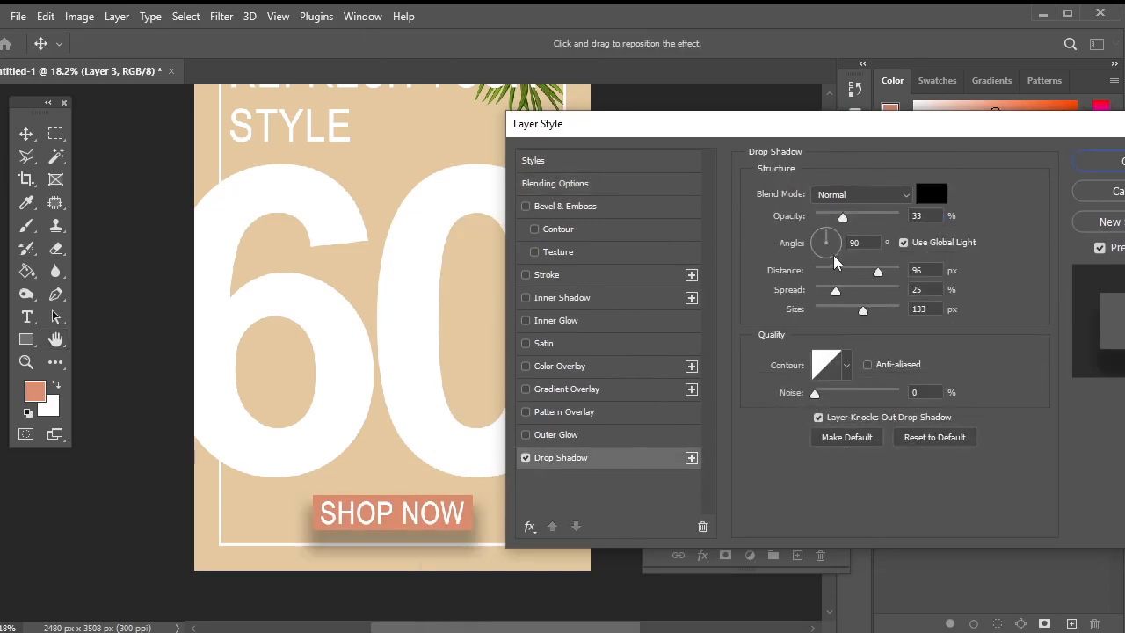
left_click(840, 272)
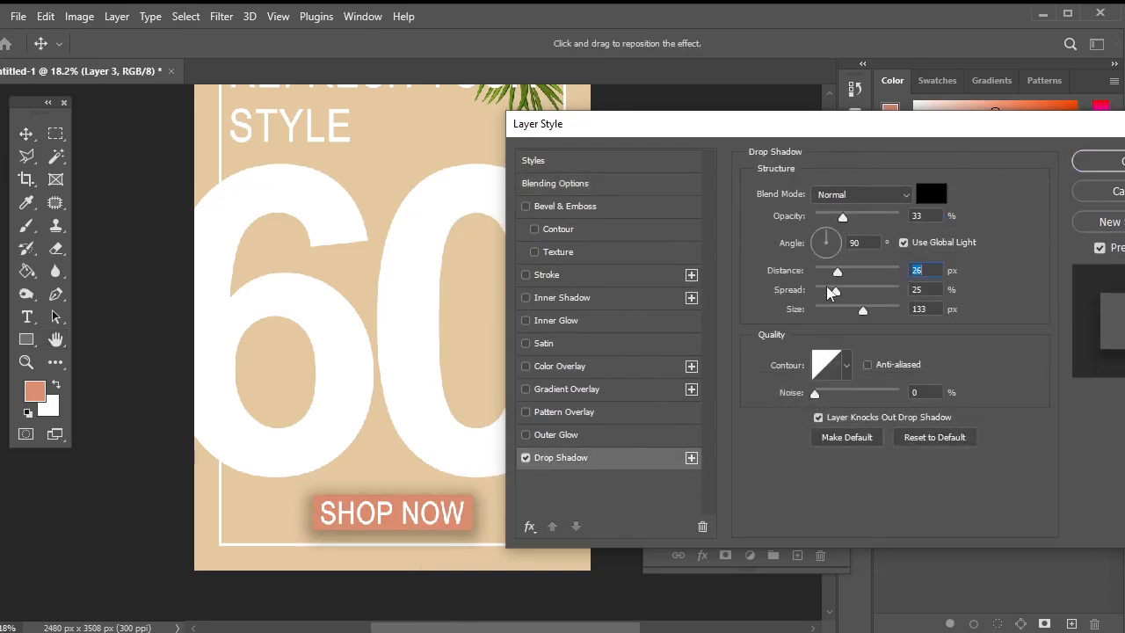
left_click(828, 290)
left_click(826, 272)
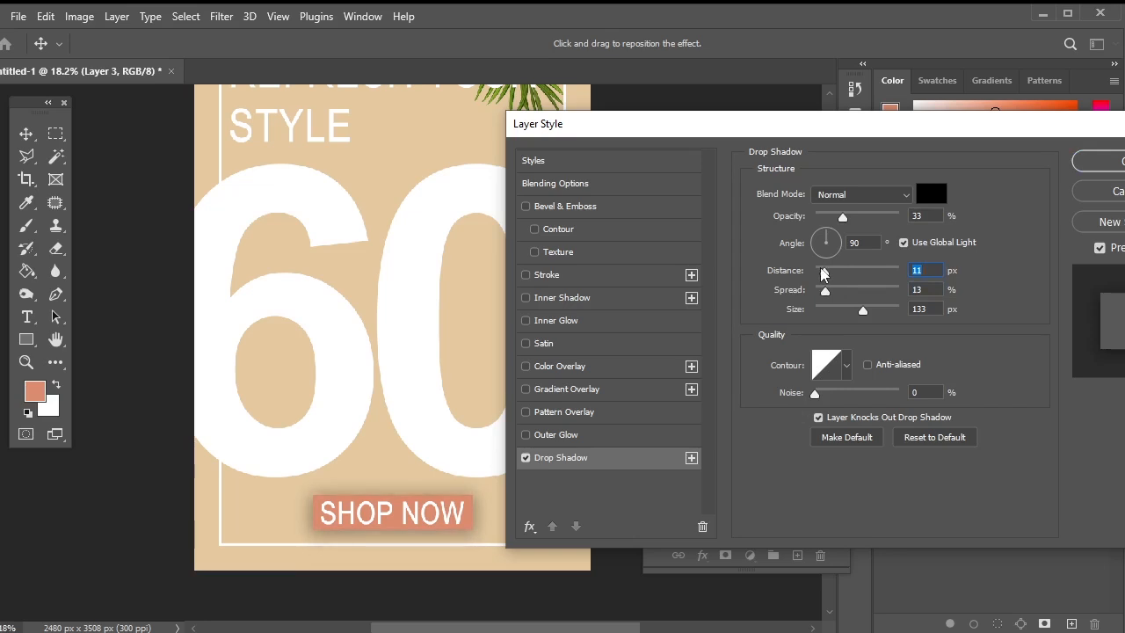
left_click(828, 310)
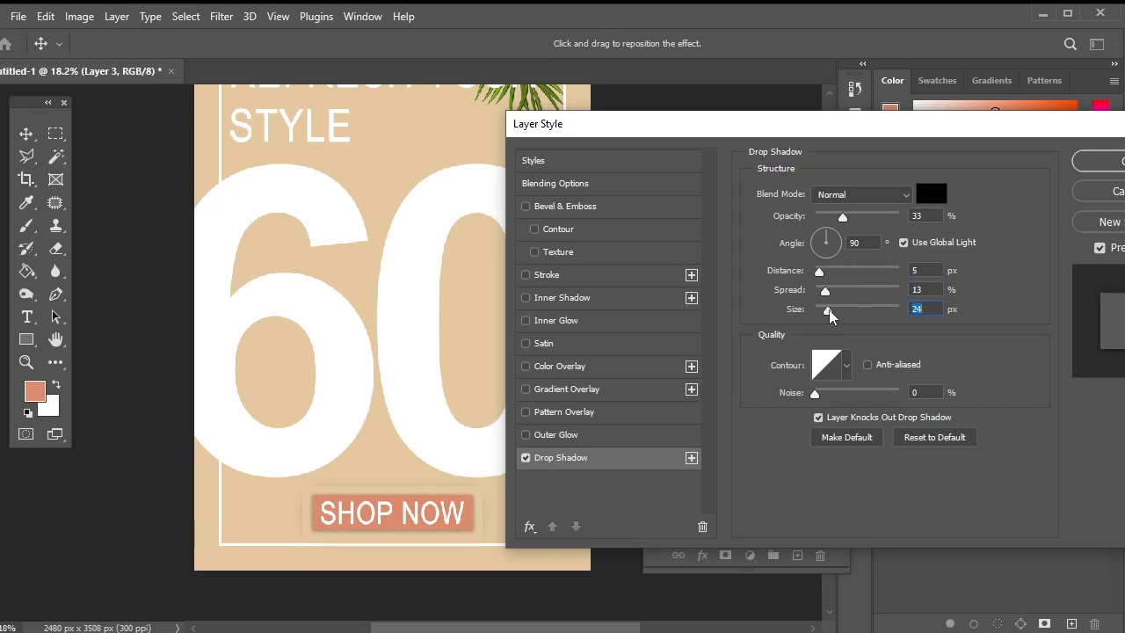
left_click_drag(829, 309, 833, 308)
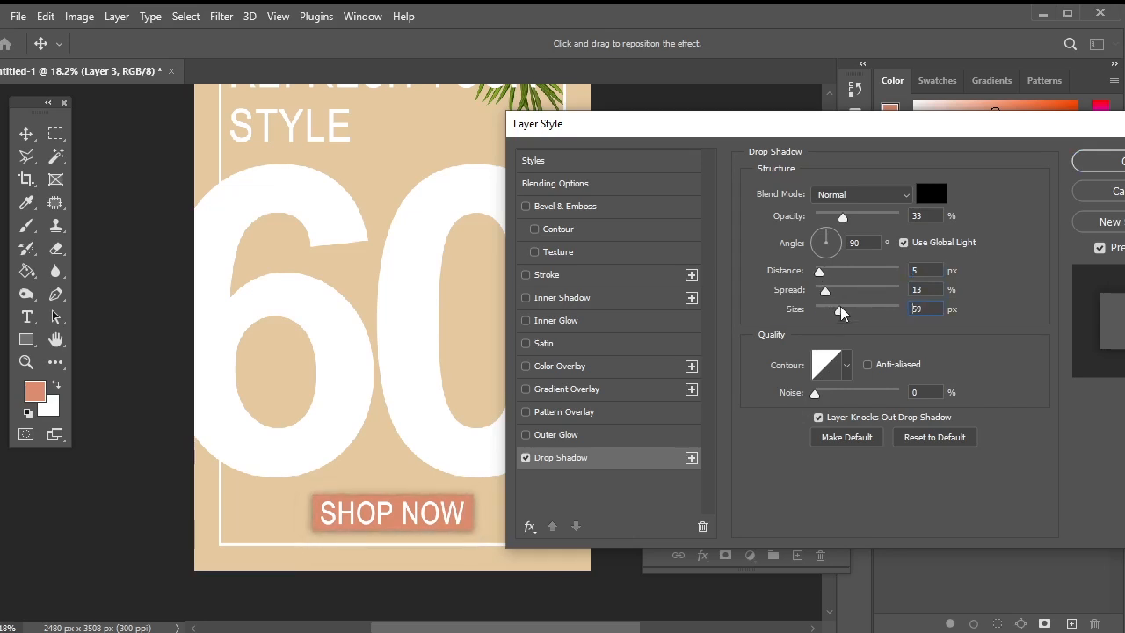
Set the bar's drop shadow to a dark orange-brown with hue 32° and 69% opacity, and apply the layer style
left_click(931, 195)
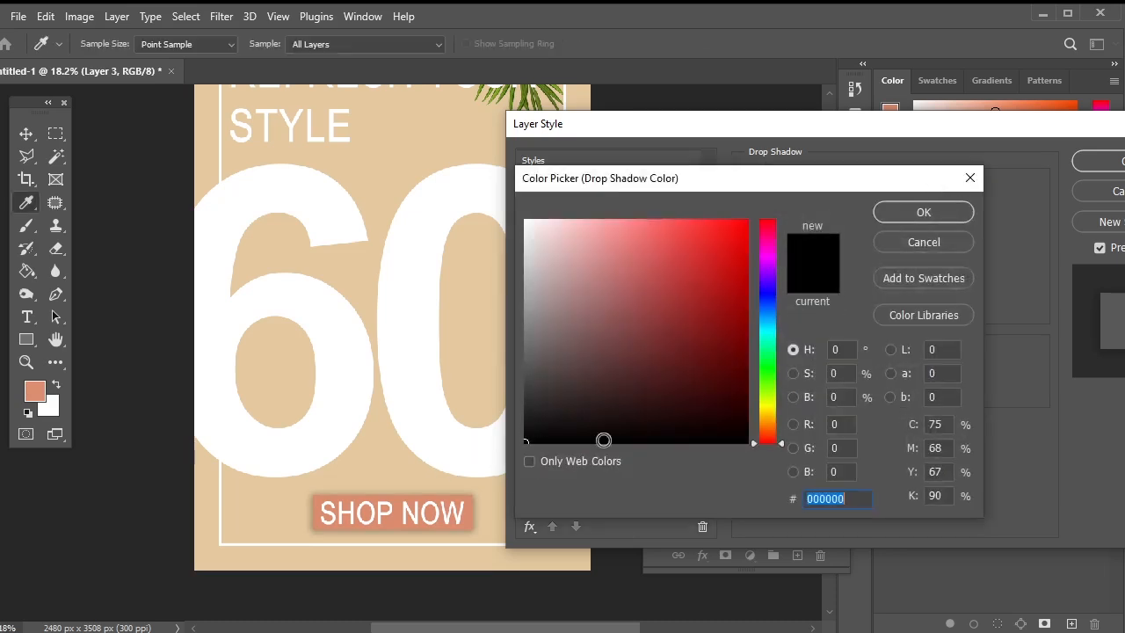
left_click(769, 424)
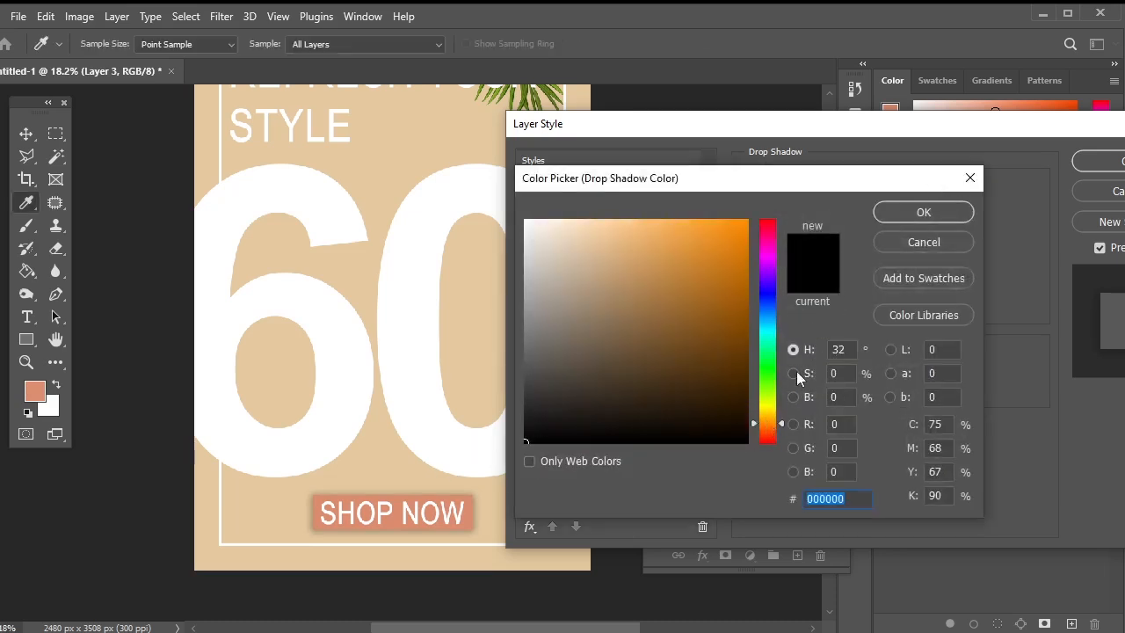
left_click_drag(733, 378, 733, 331)
left_click(920, 213)
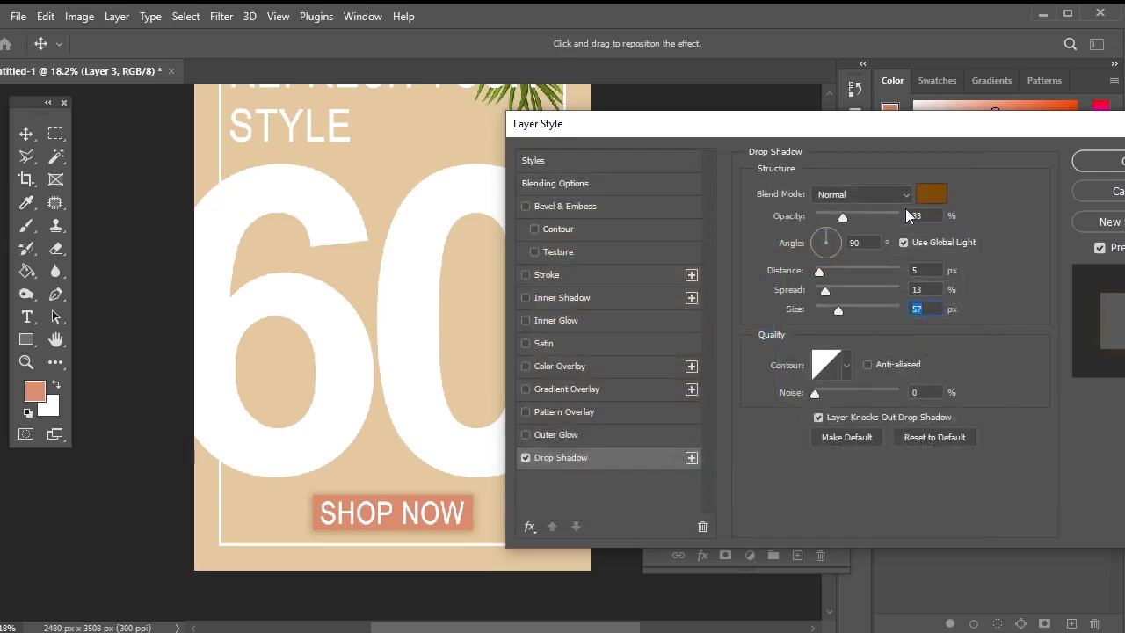
left_click_drag(847, 213, 865, 217)
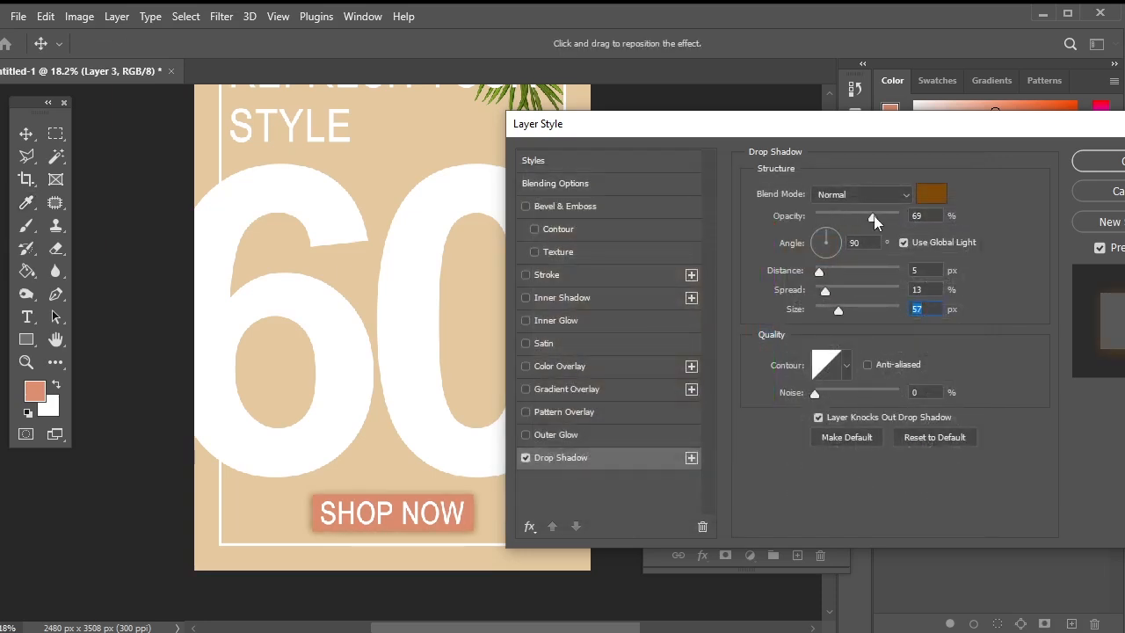
left_click(873, 216)
left_click(1092, 165)
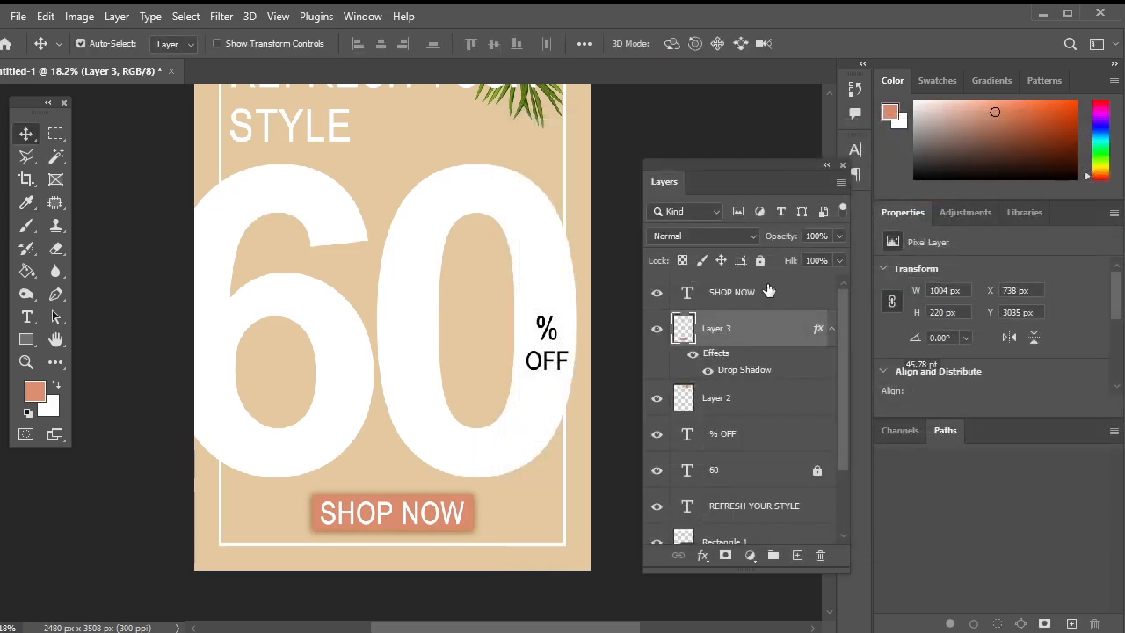
Add a drop shadow to the "SHOP NOW" text layer with spread 7% and size 7 px, and apply the layer style
left_click(743, 297)
right_click(743, 298)
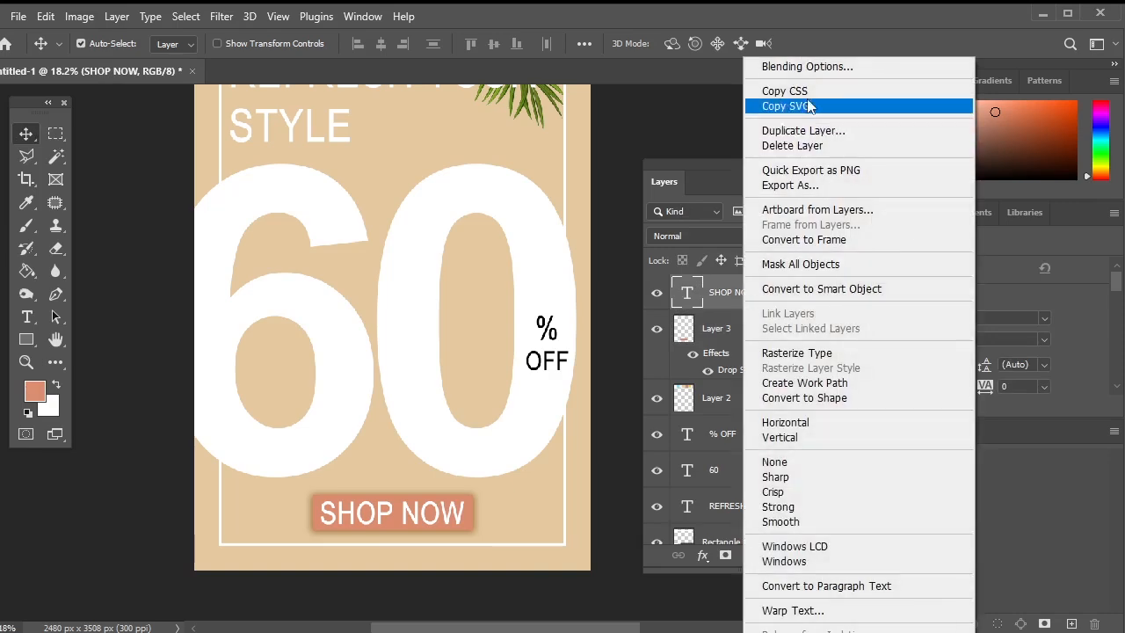
left_click(807, 67)
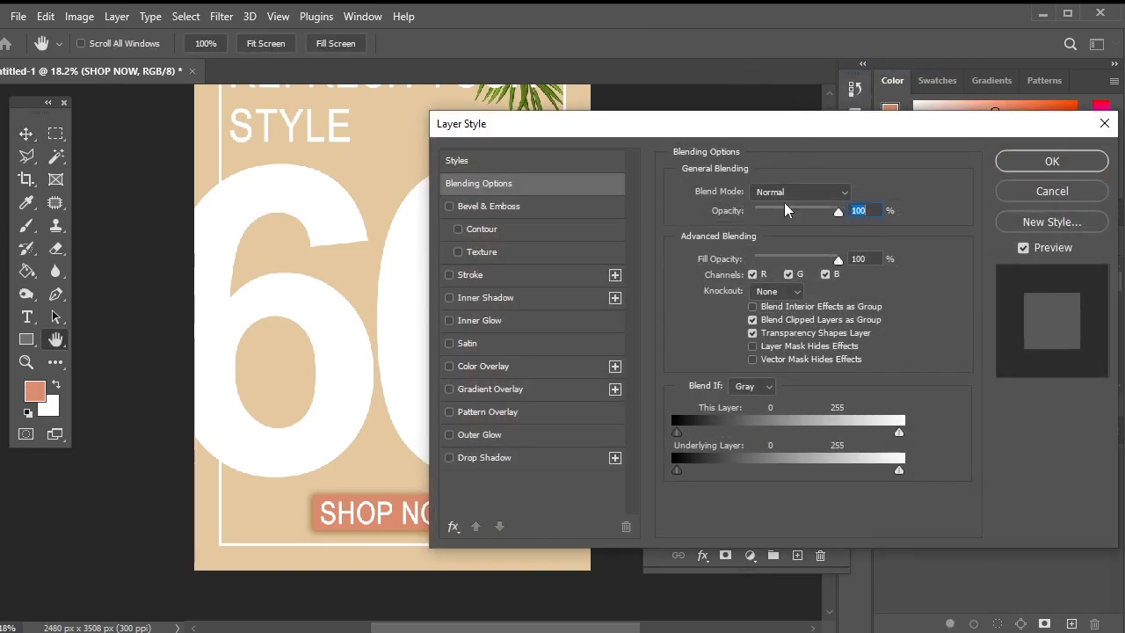
left_click(483, 464)
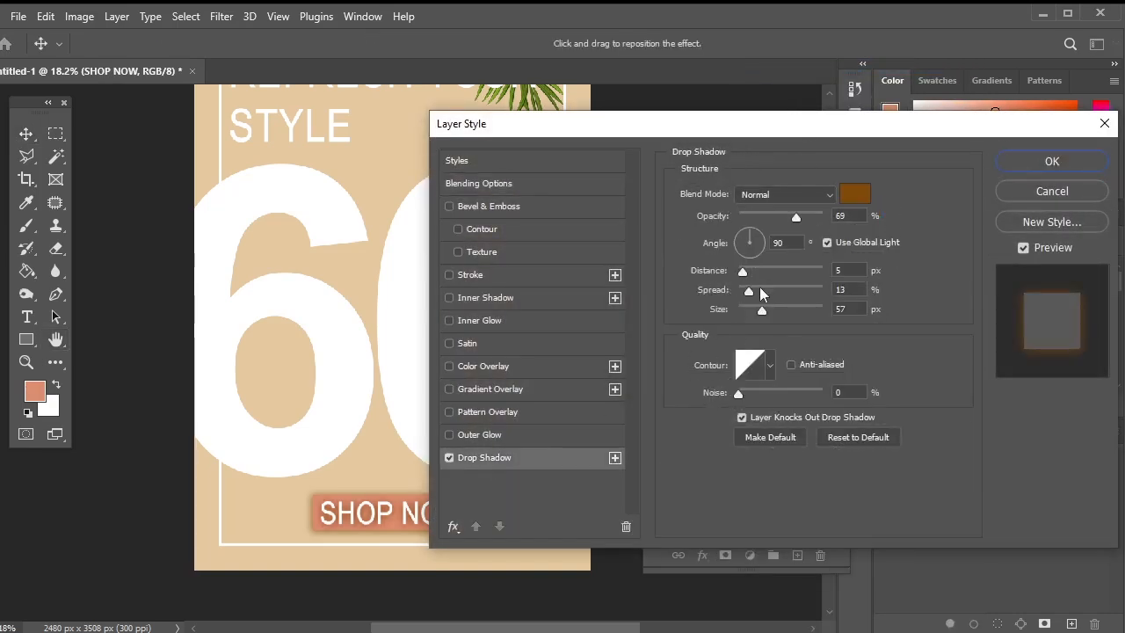
left_click_drag(746, 295, 747, 302)
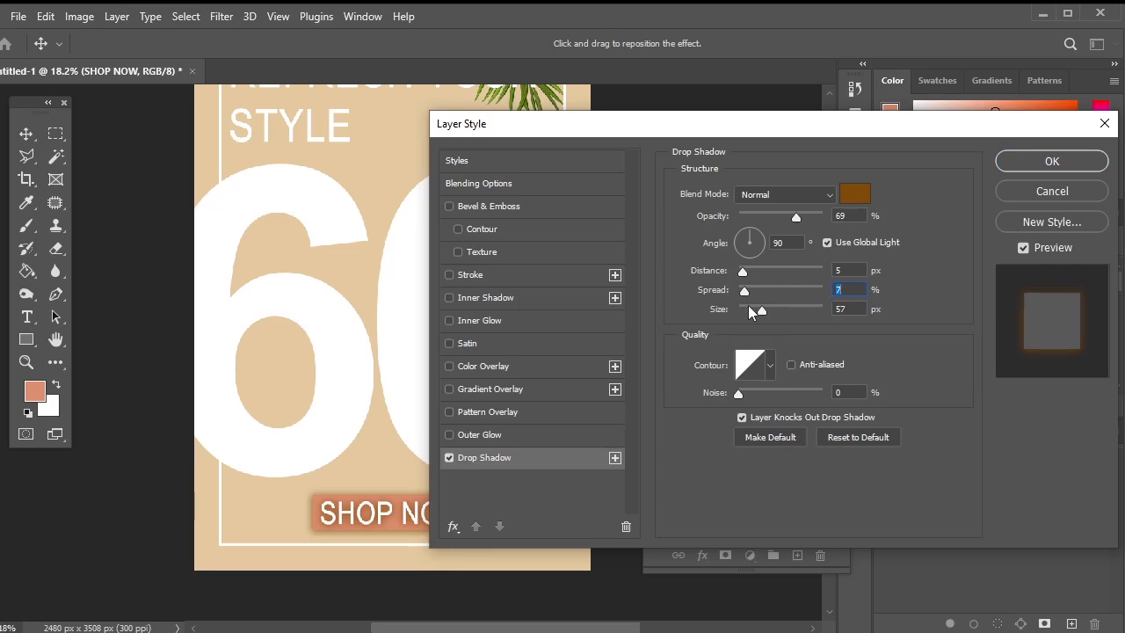
left_click(749, 310)
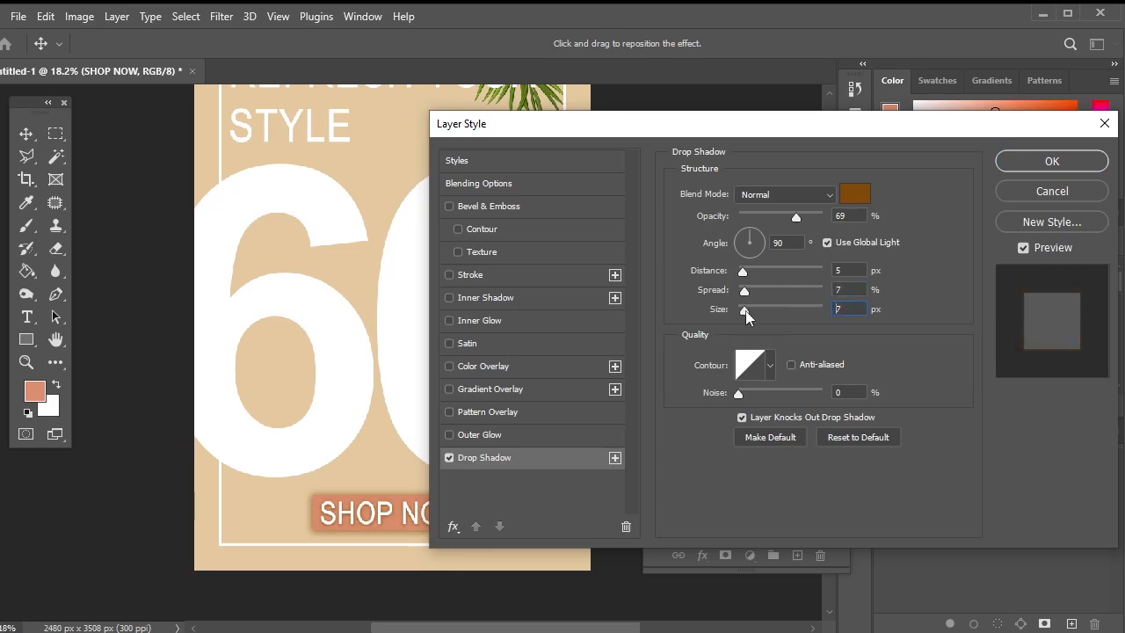
left_click(1032, 164)
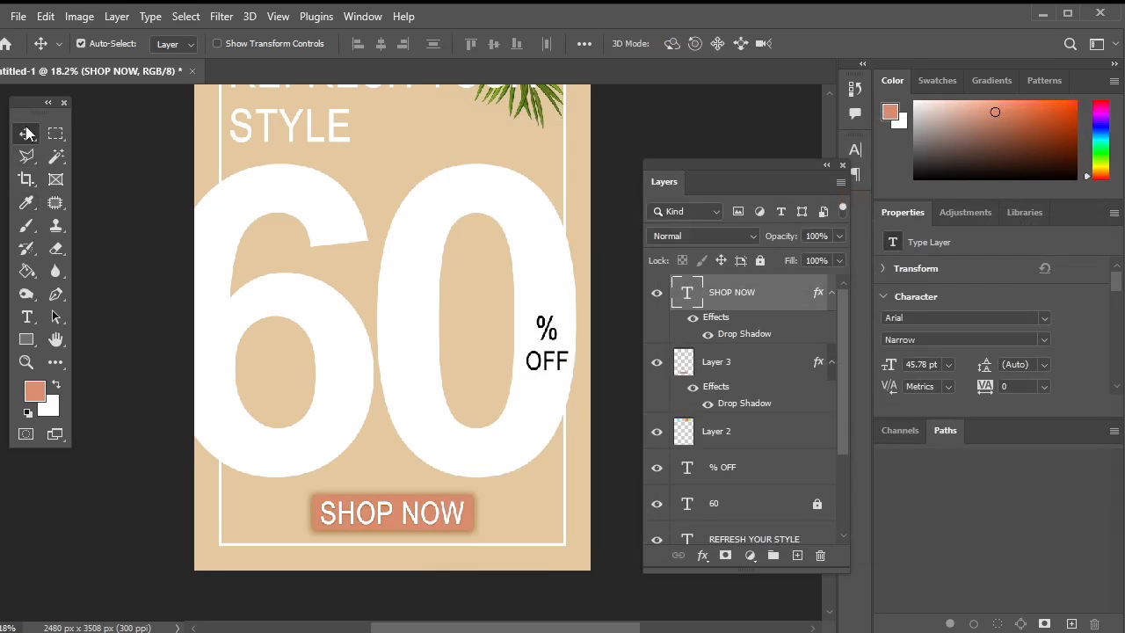
Deselect the text layer and hide Layer 2 with the color swatches at the top of the poster
left_click(147, 390)
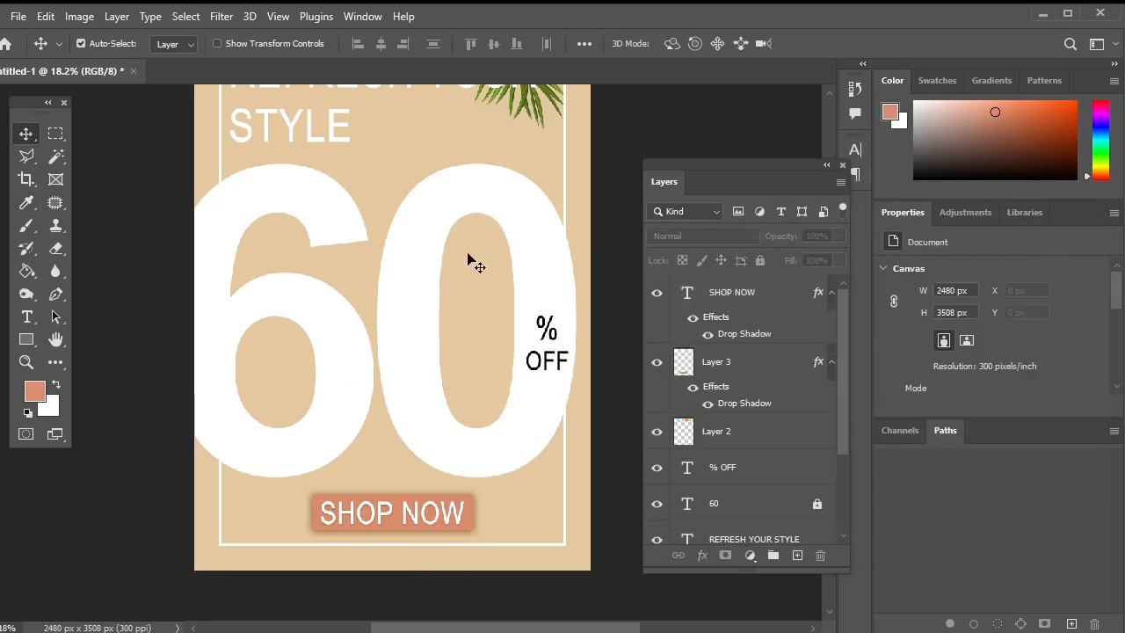
scroll(527, 262, "down", 3)
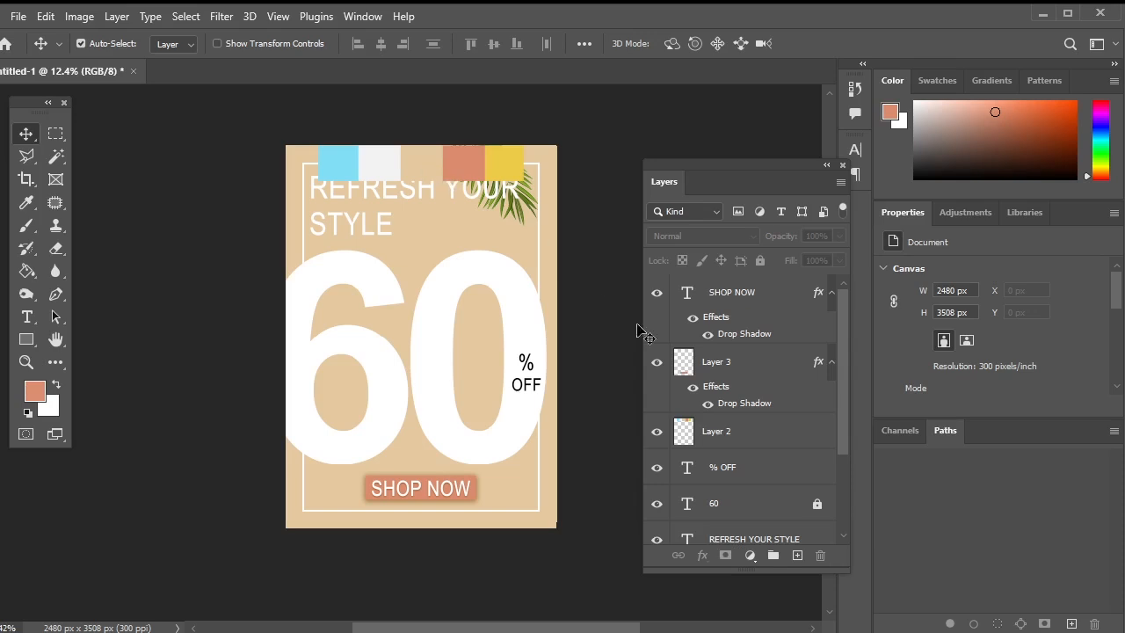
left_click(657, 431)
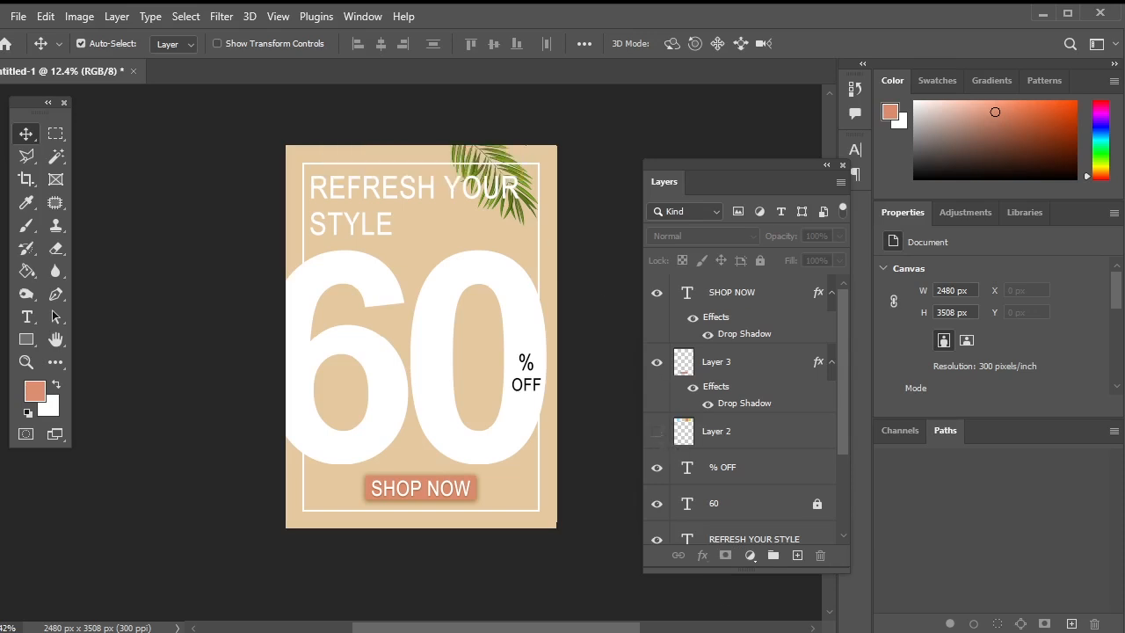
Center-align the "REFRESH YOUR STYLE" headline text and set its font size to 60 pt
left_click(27, 317)
left_click_drag(396, 222, 306, 173)
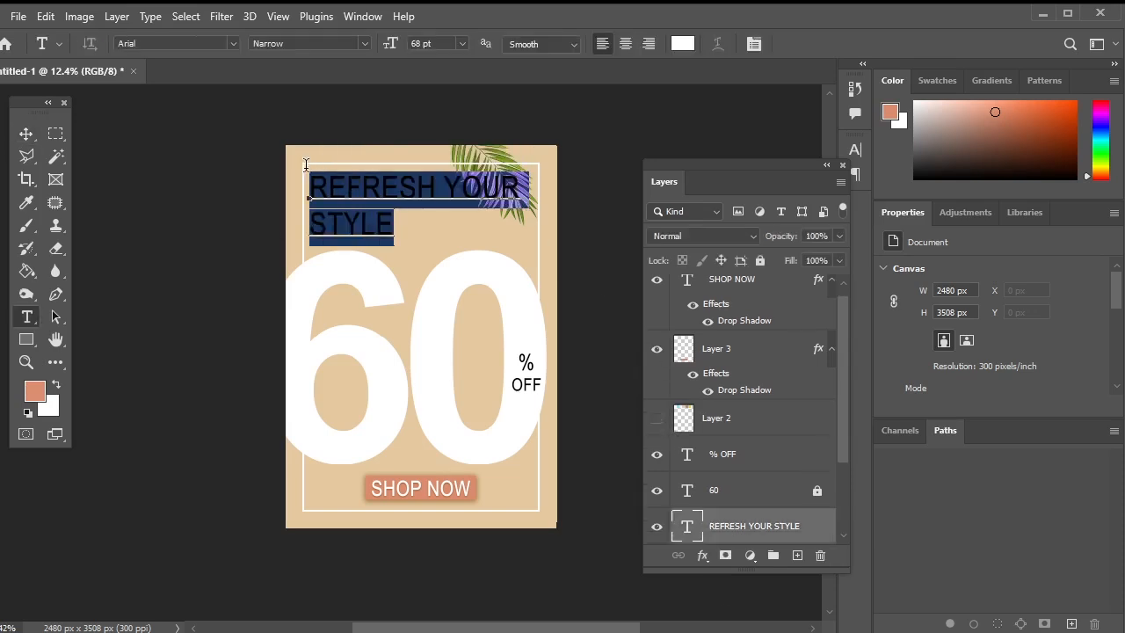
left_click(626, 44)
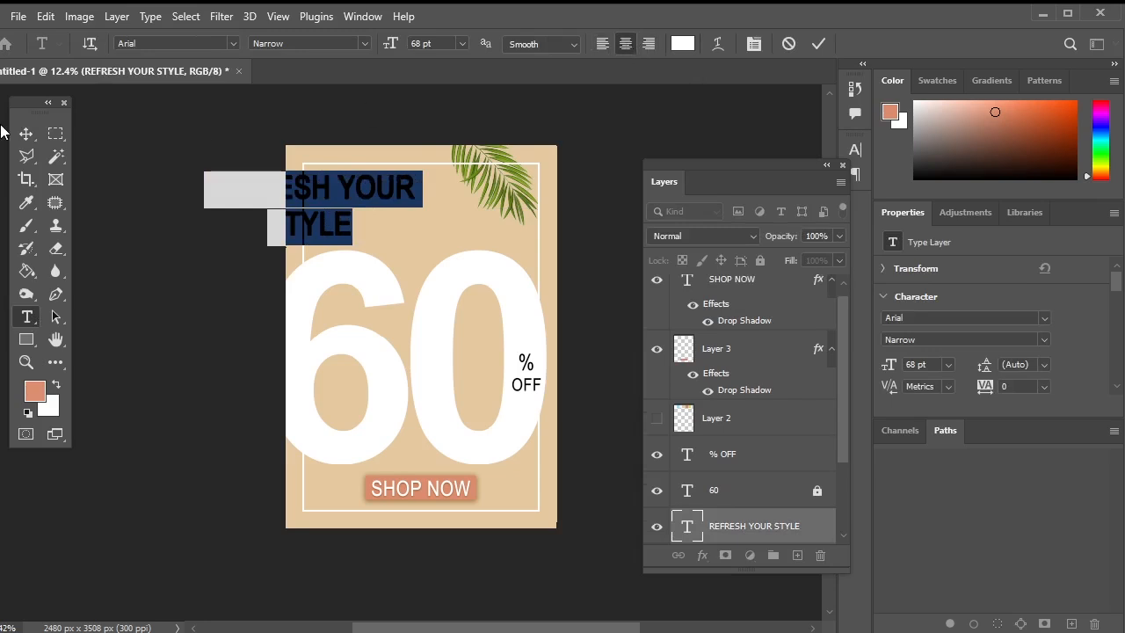
left_click(464, 43)
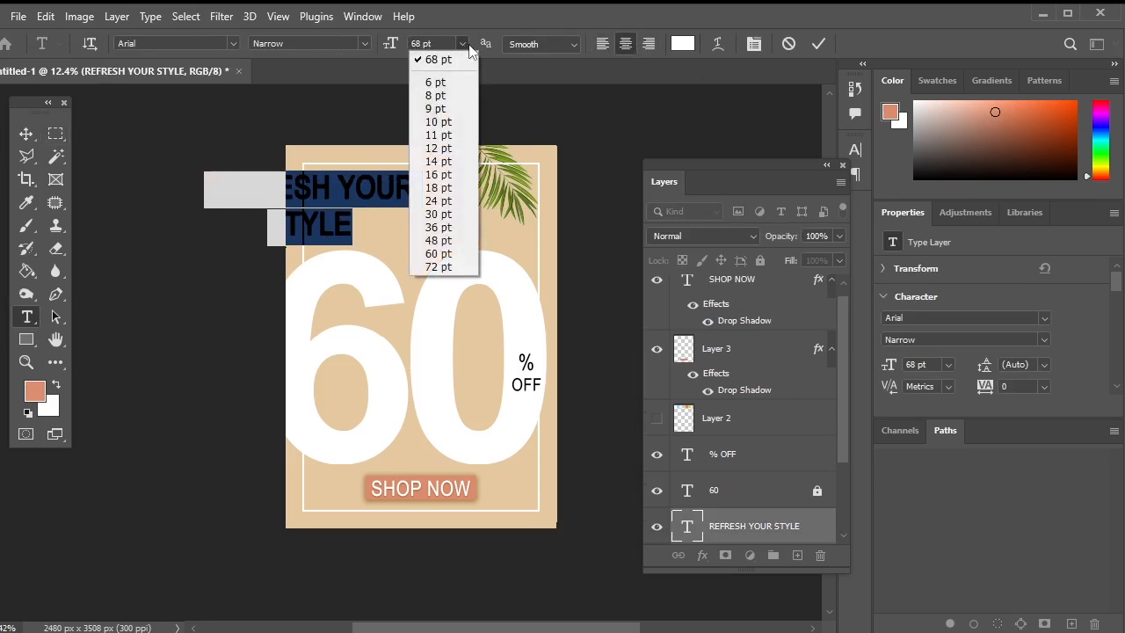
left_click(445, 254)
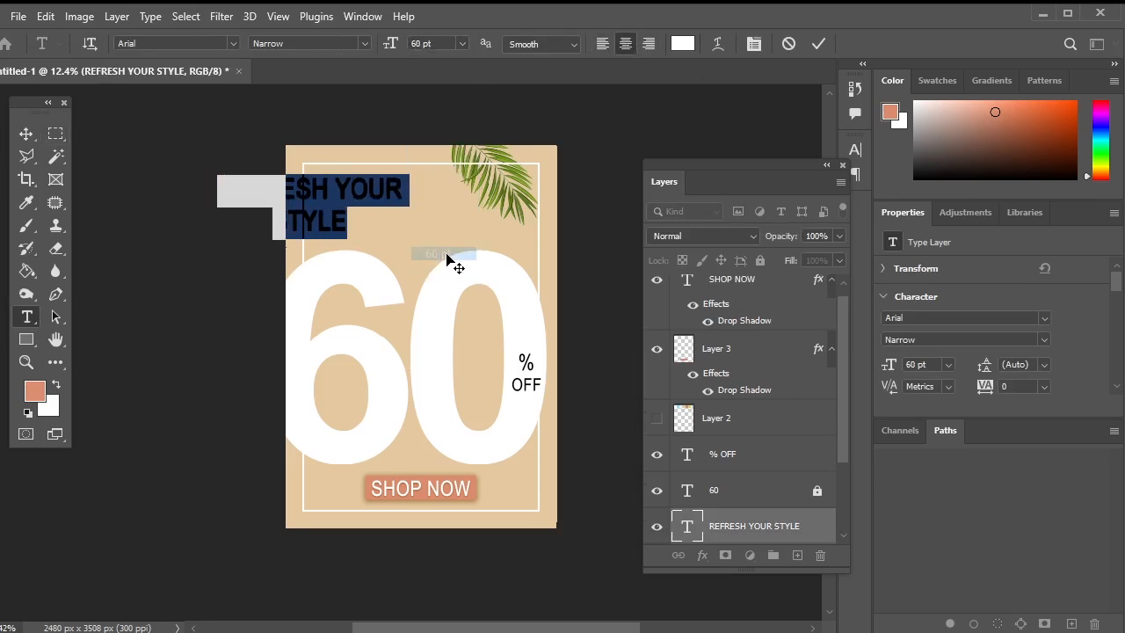
left_click(27, 134)
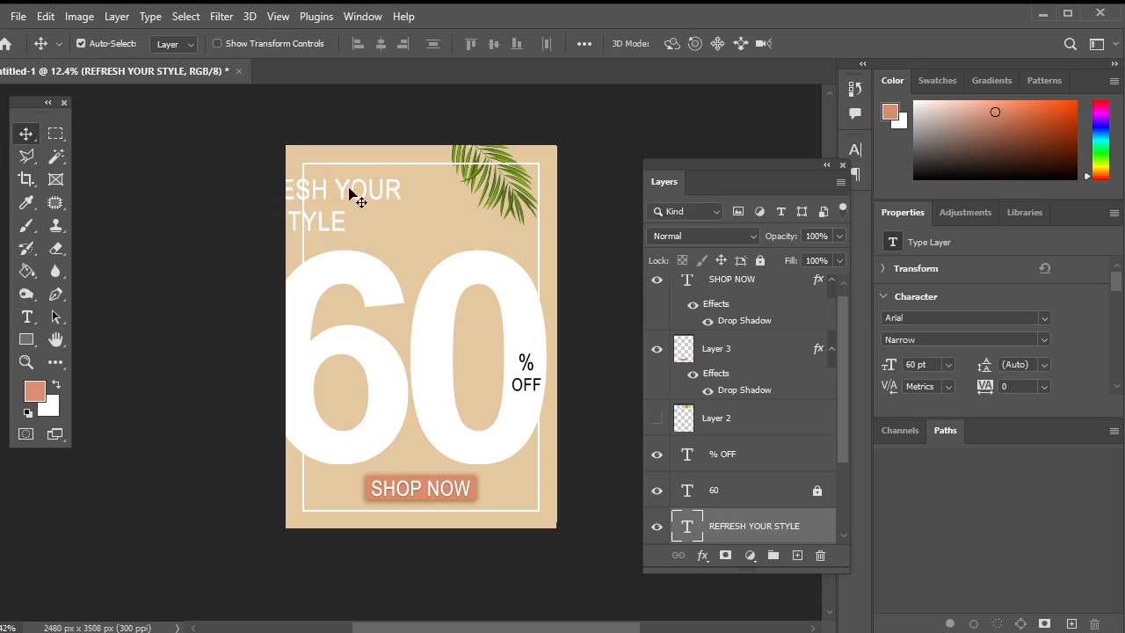
Move the headline back inside the white border and center it horizontally on the whole canvas, then clear the selection
left_click_drag(343, 196, 460, 197)
key("ctrl")
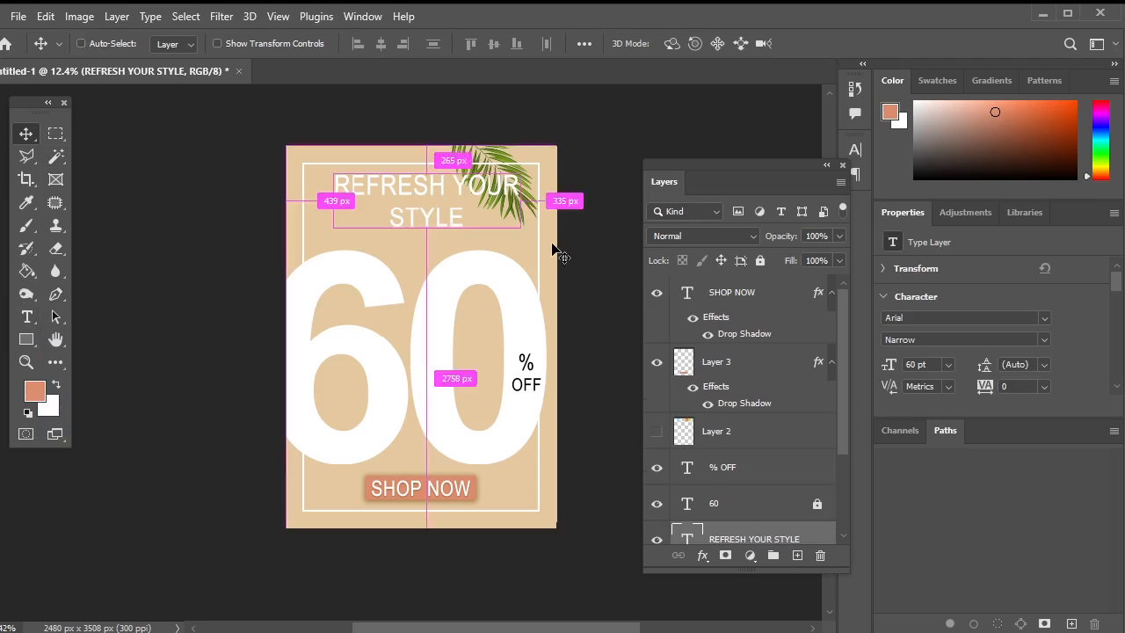
key("ctrl+a")
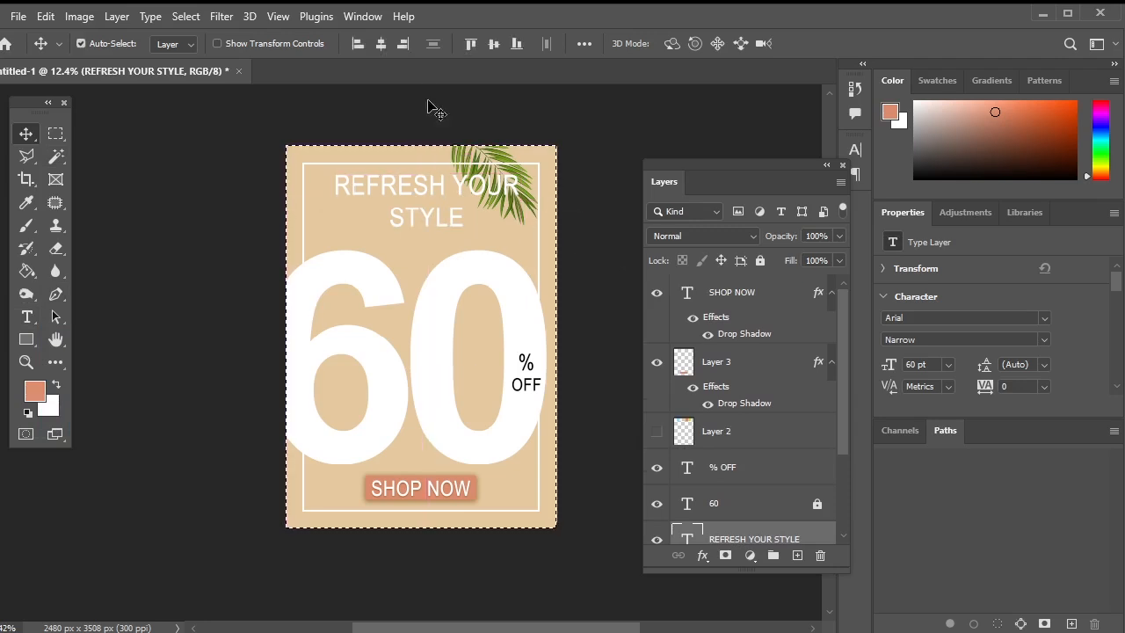
left_click(384, 46)
key("ctrl")
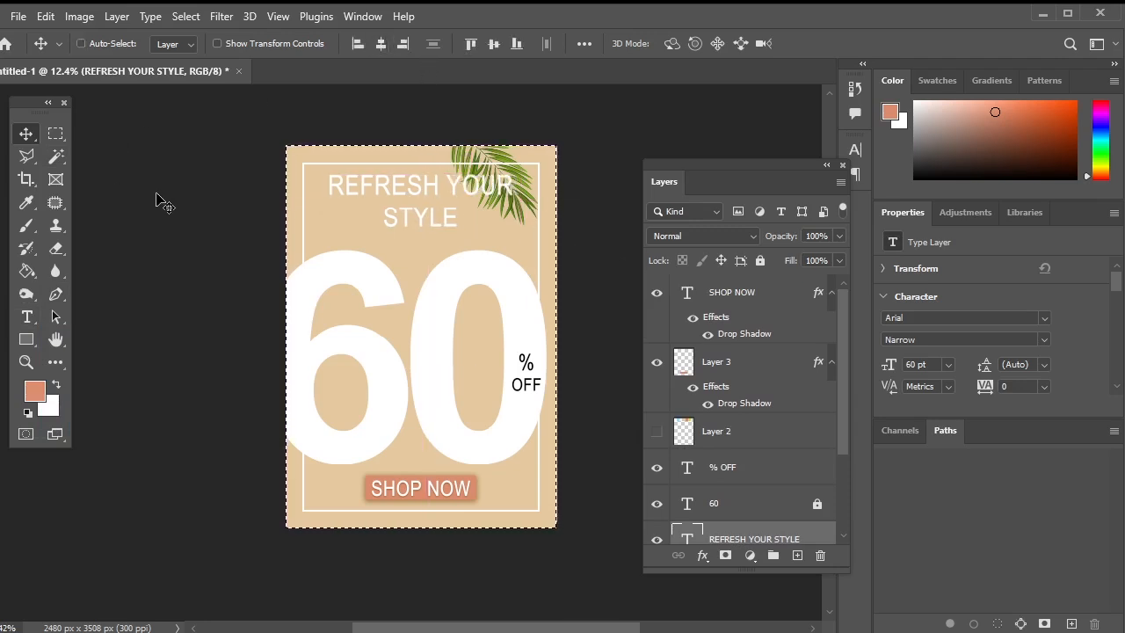
key("ctrl+d")
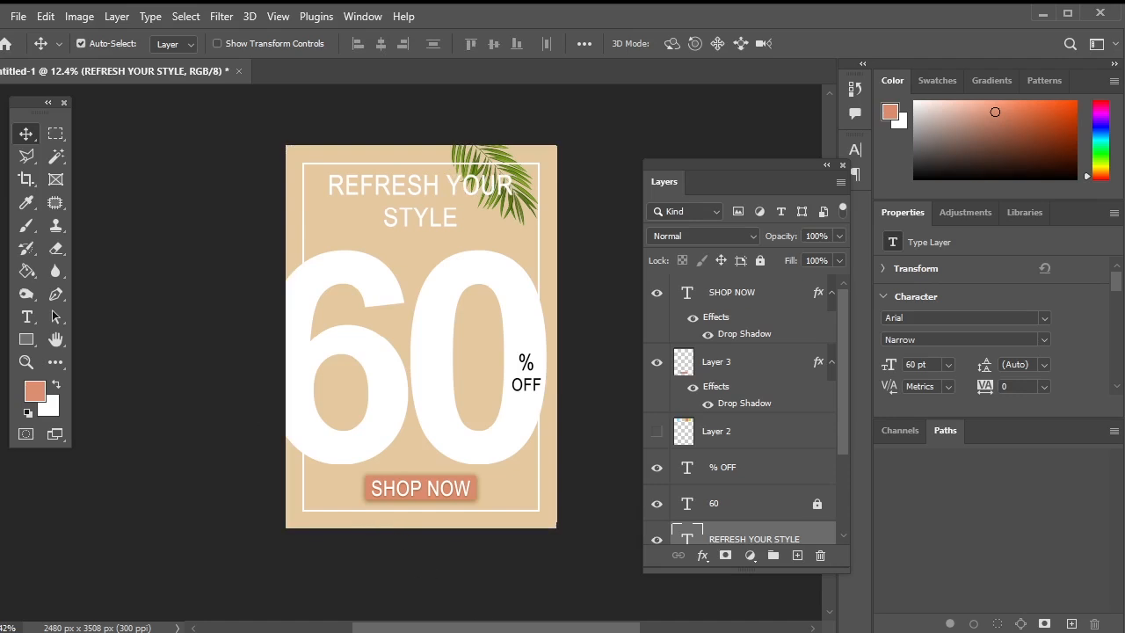
Reduce the size of the salmon bar's drop shadow on Layer 3 to 10 px and apply the layer style
left_click(731, 333)
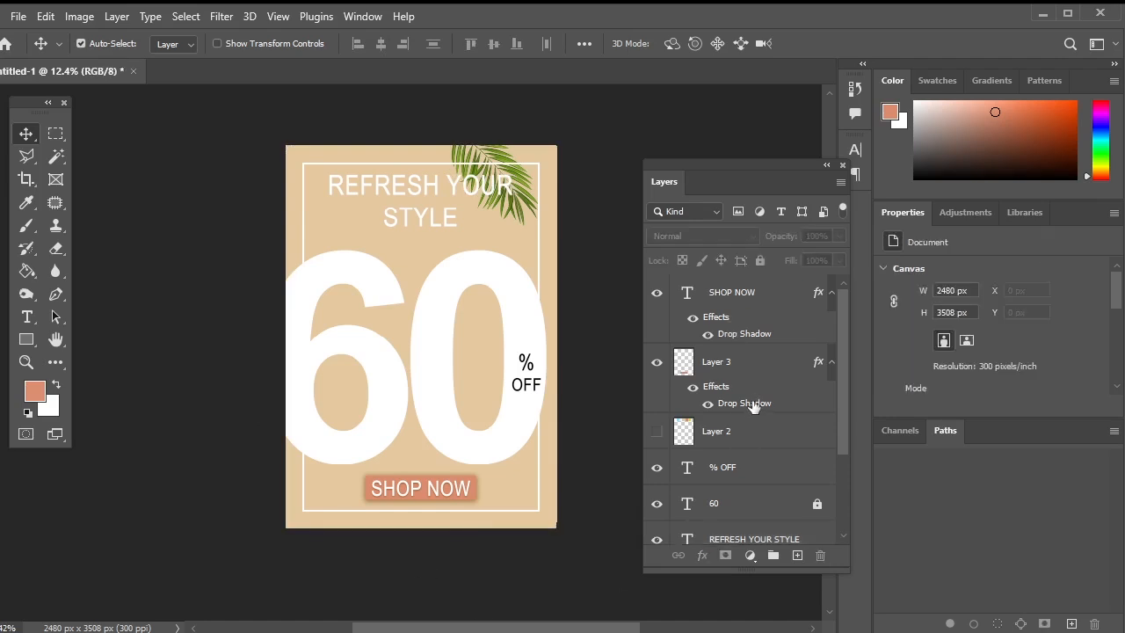
left_click(753, 406)
double_click(753, 405)
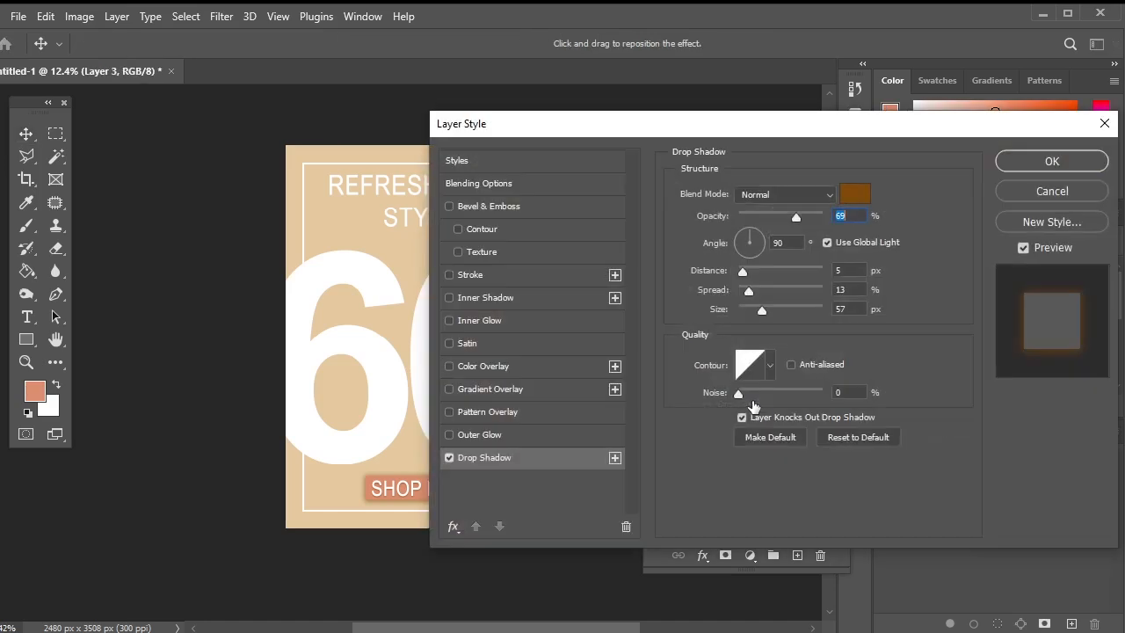
left_click_drag(668, 124, 803, 148)
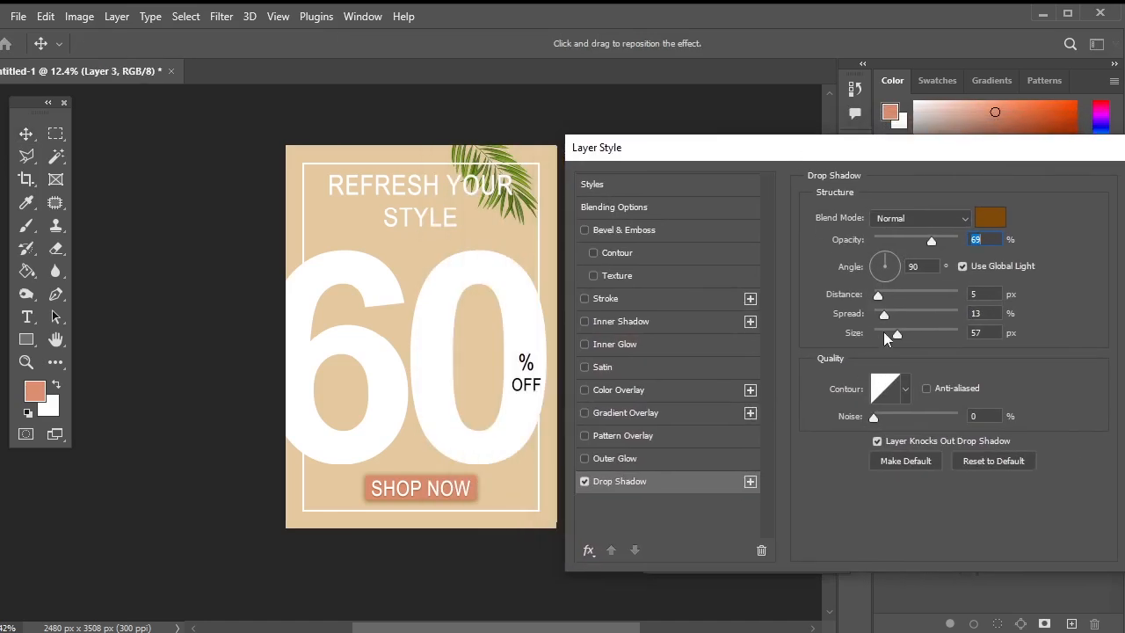
left_click_drag(886, 337, 884, 337)
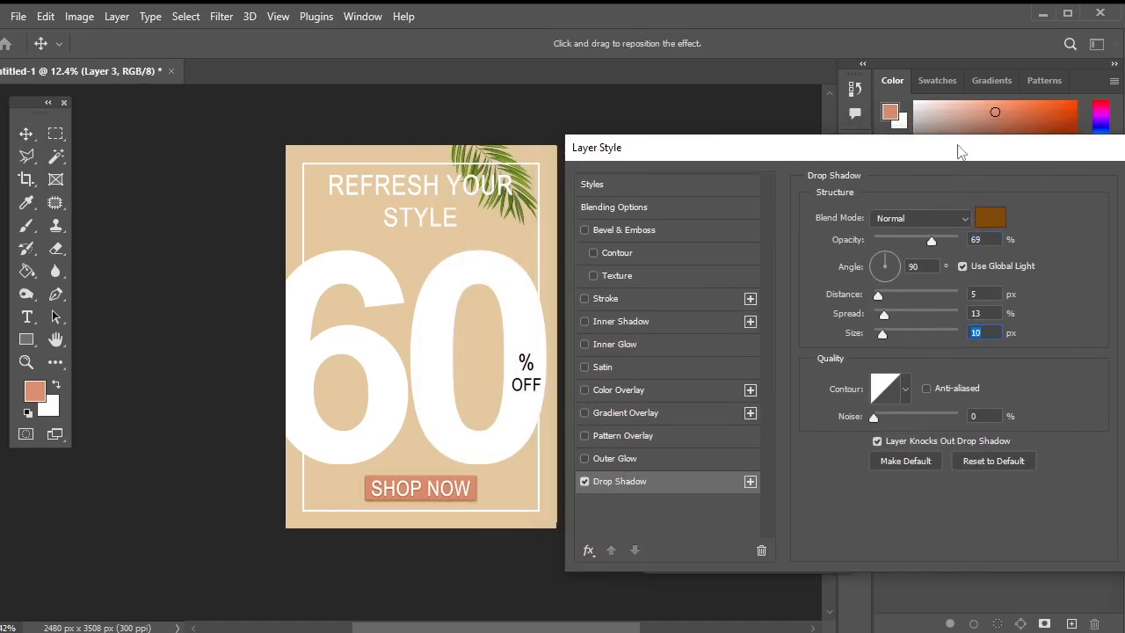
left_click_drag(957, 146, 750, 130)
left_click(976, 169)
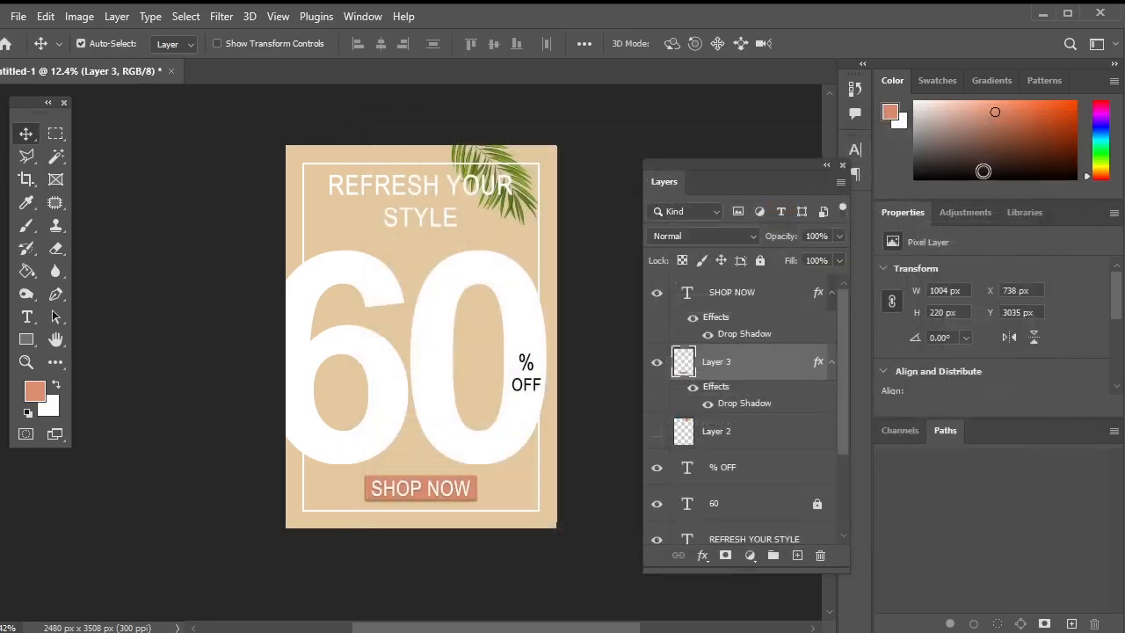
left_click(609, 133)
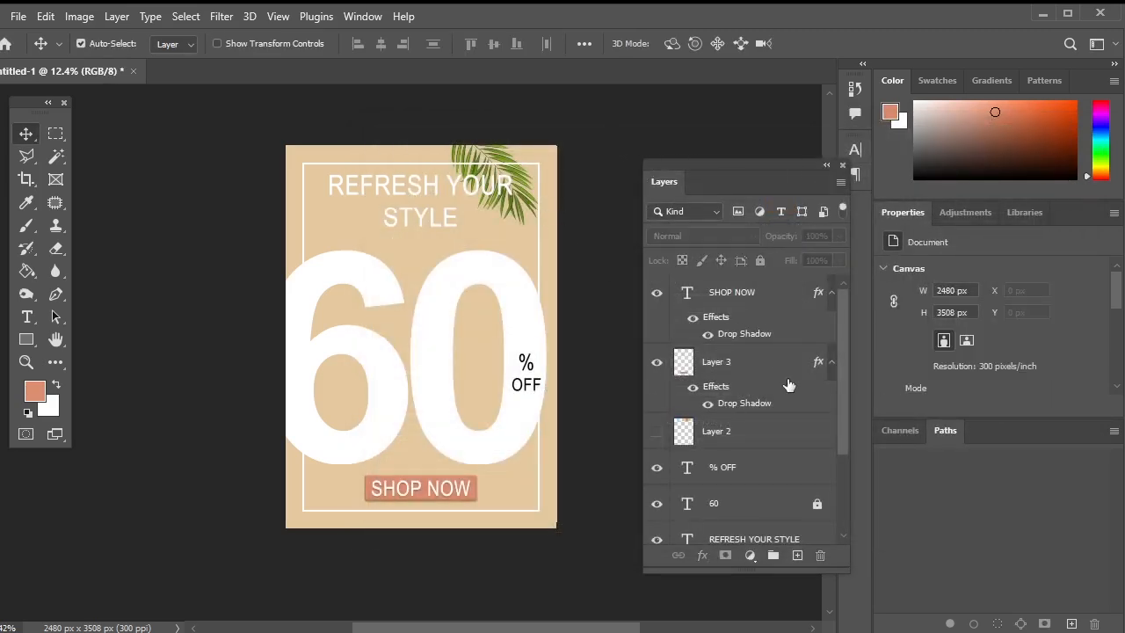
Duplicate the palm leaf layer and place the copy at the poster's lower-left corner, at about X -366 px, Y 2589 px
left_click(506, 163)
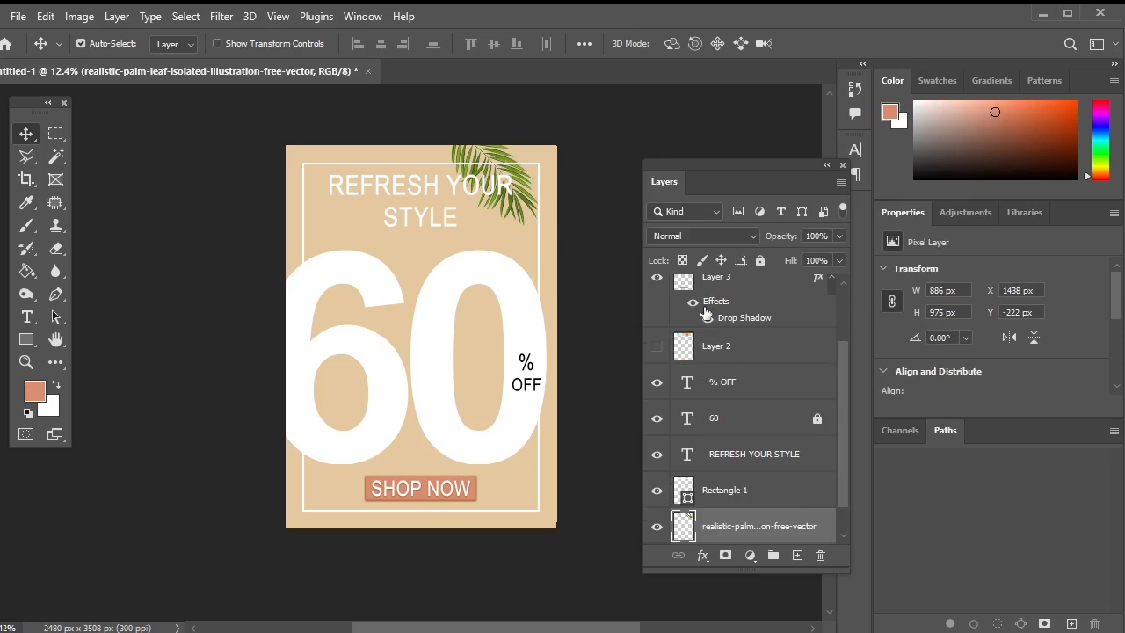
key("ctrl+j")
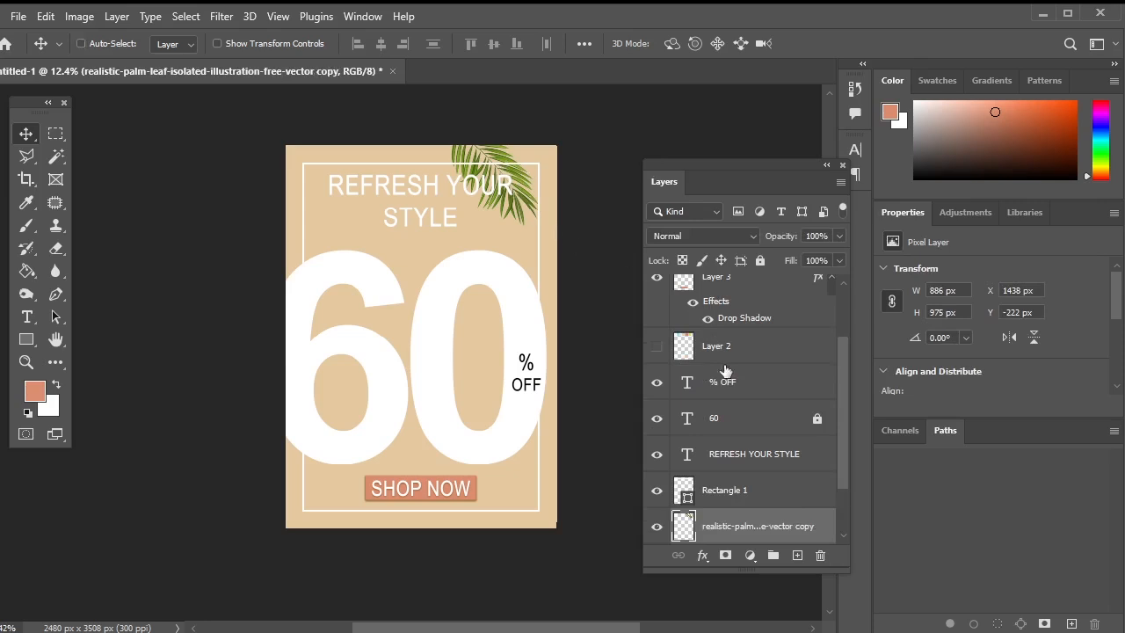
left_click_drag(481, 165, 292, 464)
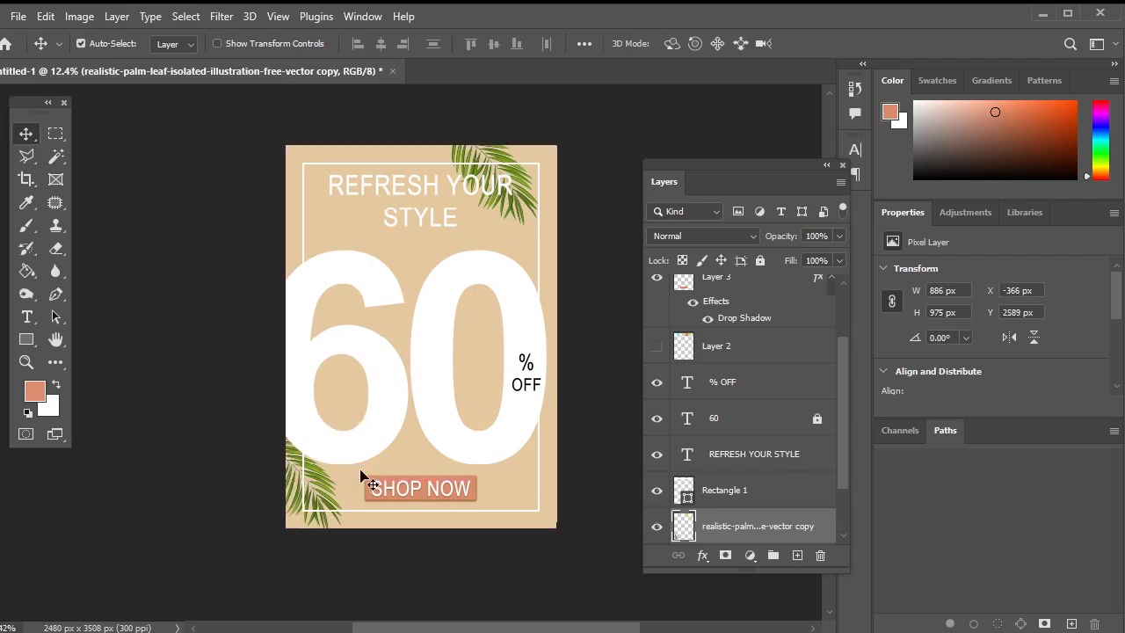
Rotate the palm leaf copy by about -22° and shift it slightly right and down into the poster's lower-left corner
key("ctrl+t")
left_click_drag(354, 423, 328, 387)
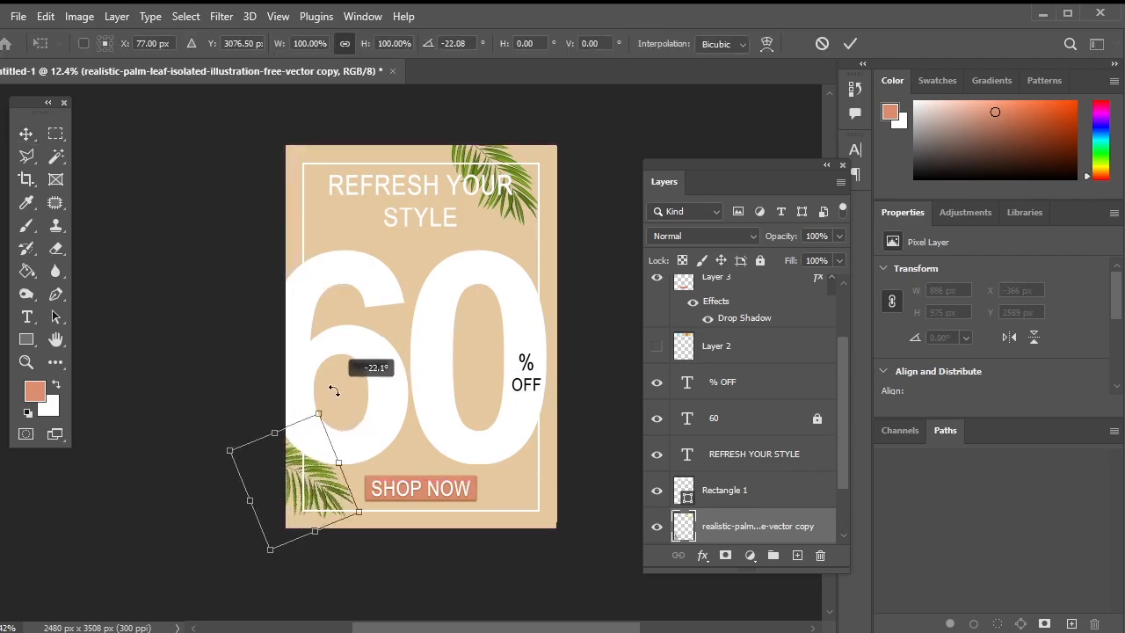
left_click_drag(337, 492, 345, 499)
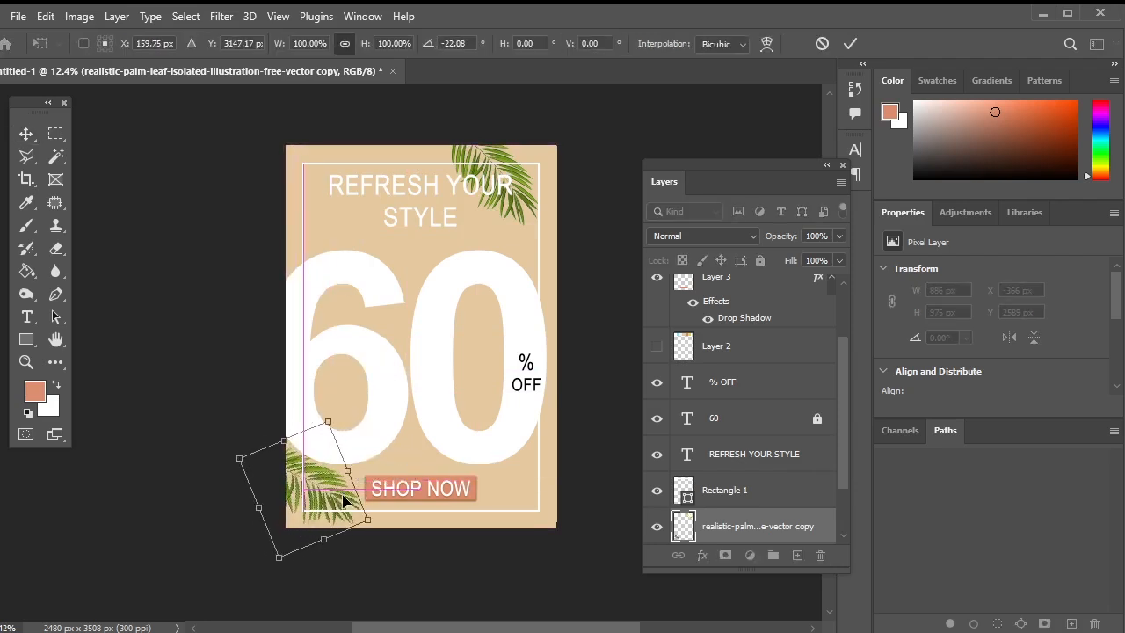
key("Return")
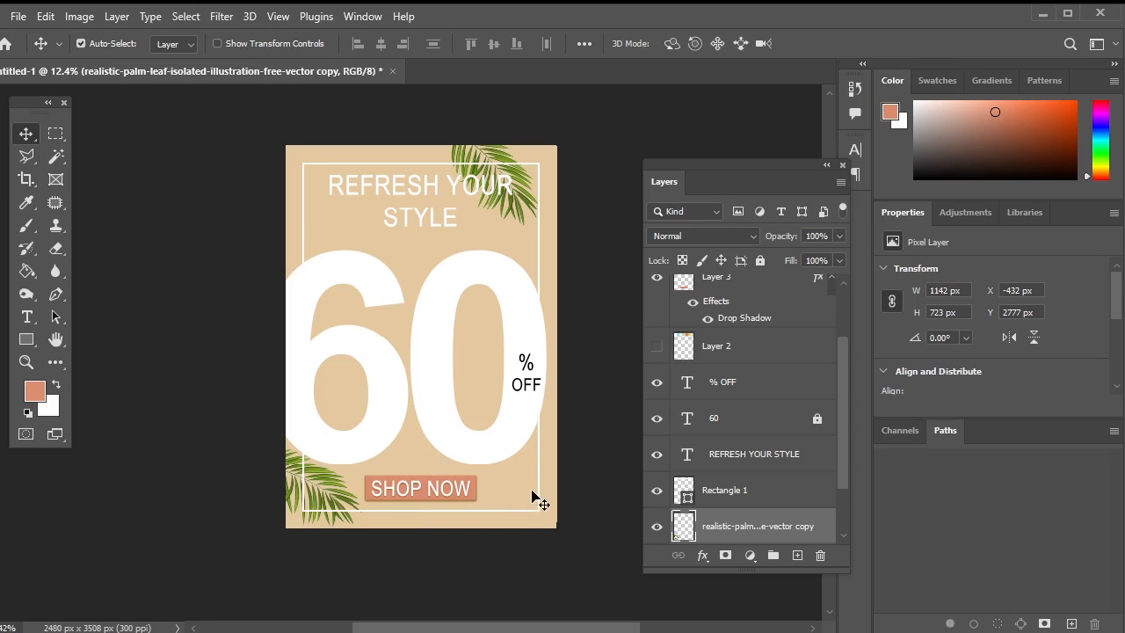
left_click(567, 458)
Group the salmon bar on Layer 3 with the "SHOP NOW" text layer and name the group "SHOP Now"
left_click(472, 494)
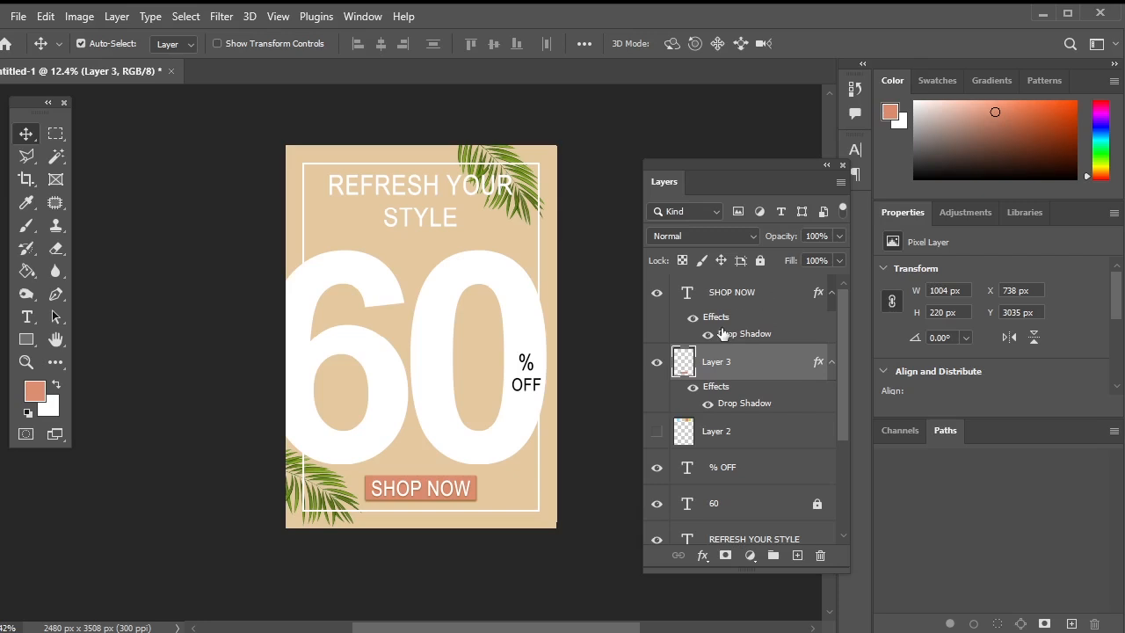
left_click(774, 300, "shift")
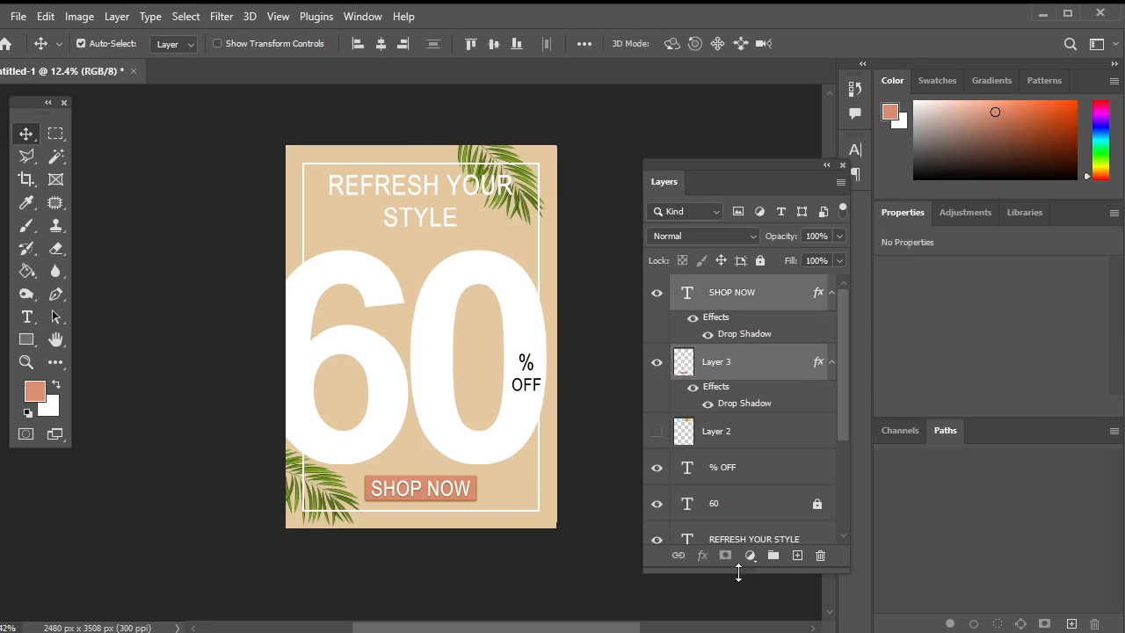
left_click(773, 555)
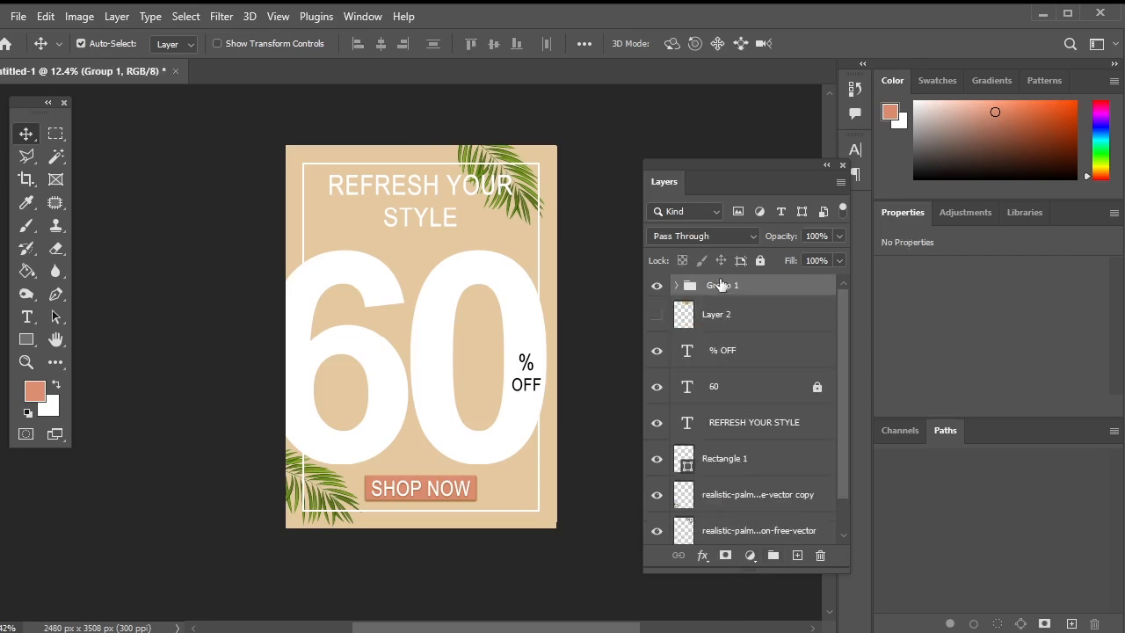
double_click(722, 286)
type("SHOP Now")
key("Return")
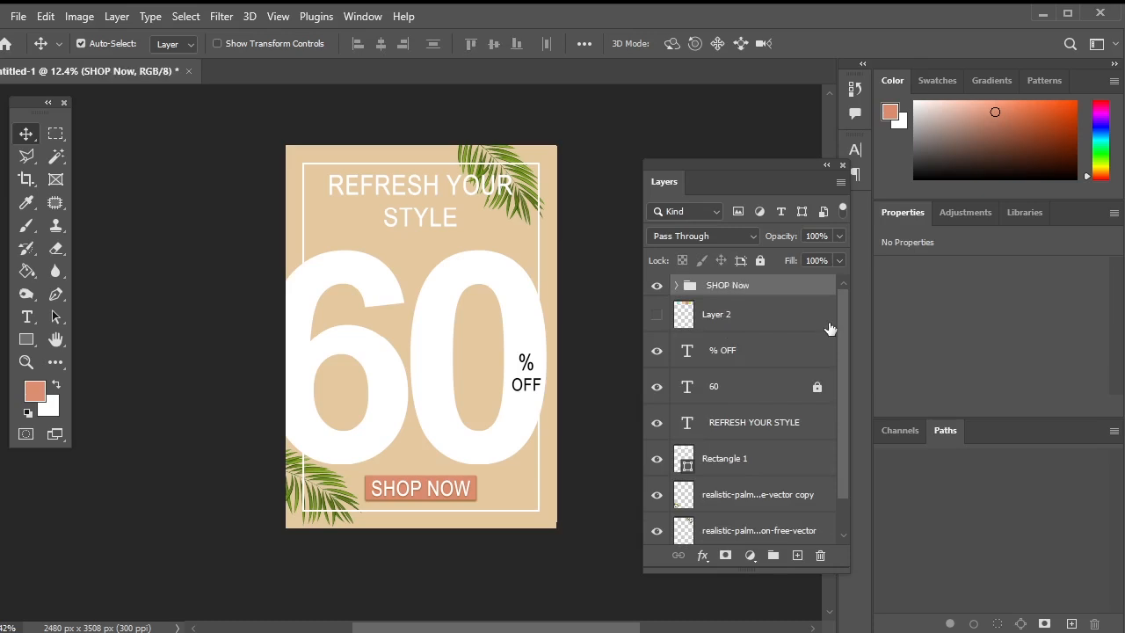
Group the "% OFF", "60" and "REFRESH YOUR STYLE" text layers and name the group "Text"
left_click(764, 323)
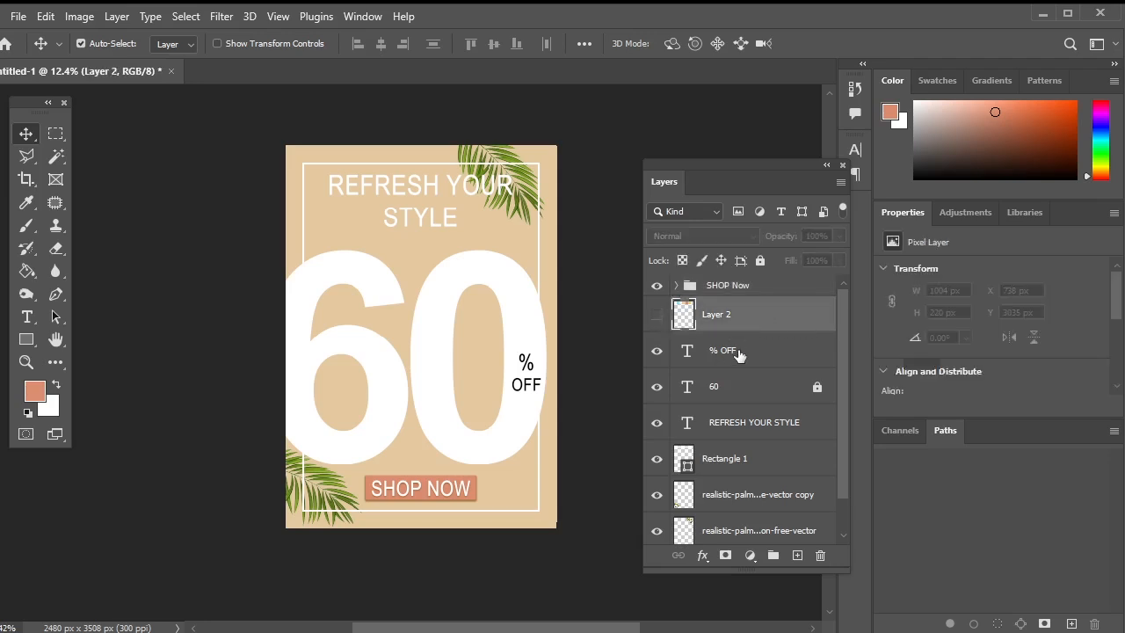
left_click(738, 354)
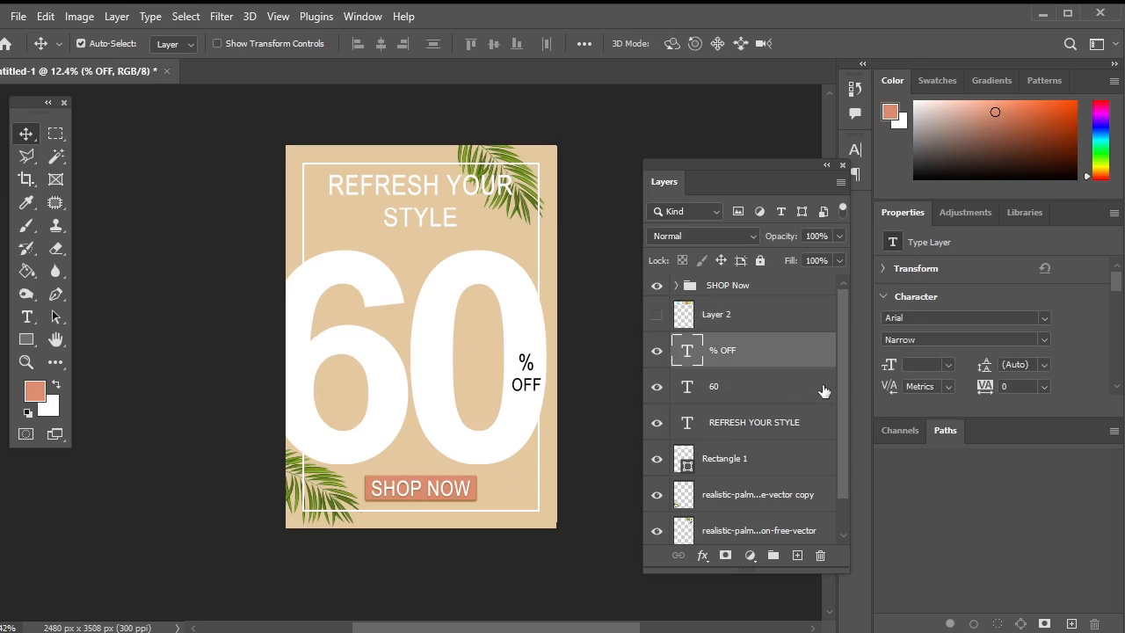
scroll(759, 436, "down", 1)
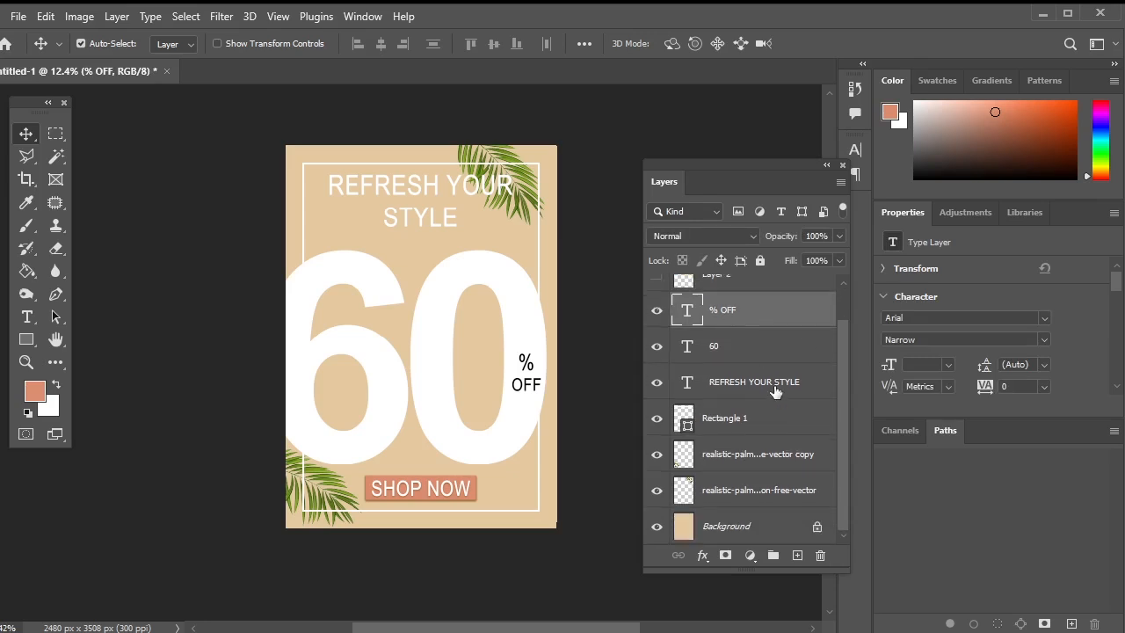
left_click(776, 391, "shift")
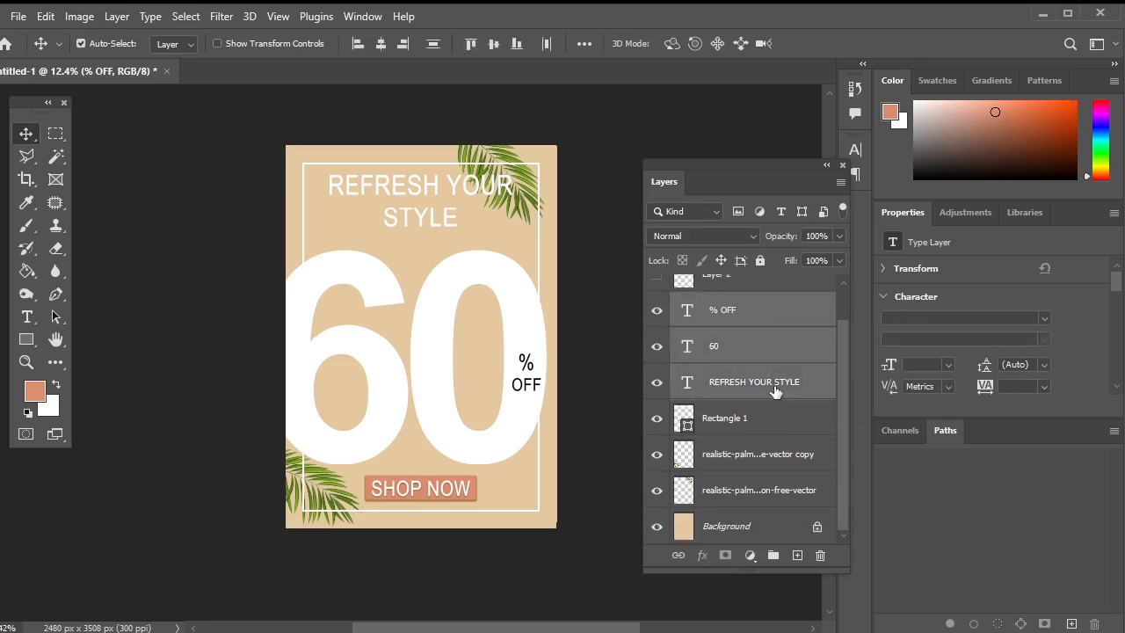
left_click(773, 556)
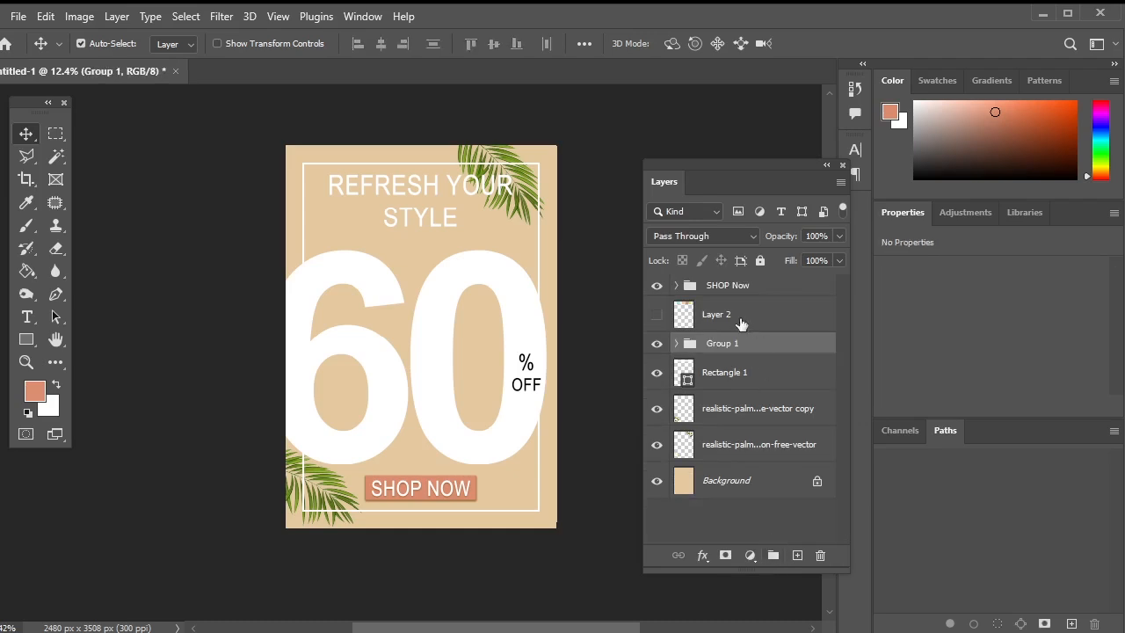
double_click(717, 343)
type("Text")
key("Return")
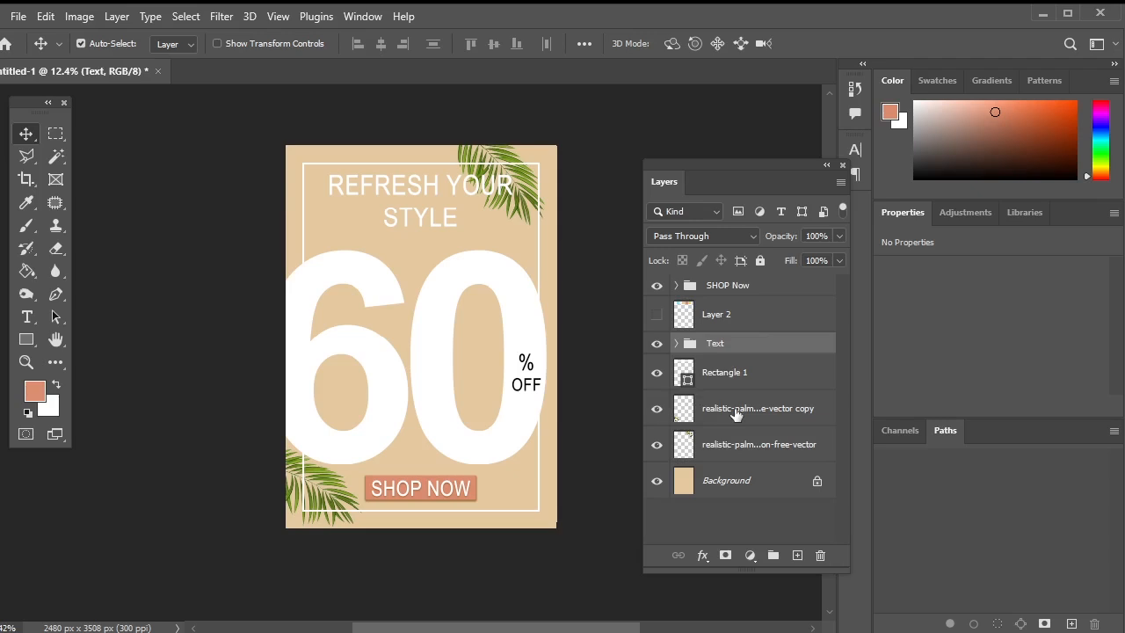
Group the original palm leaf layer with its copy and name the group "Elements"
left_click(821, 421)
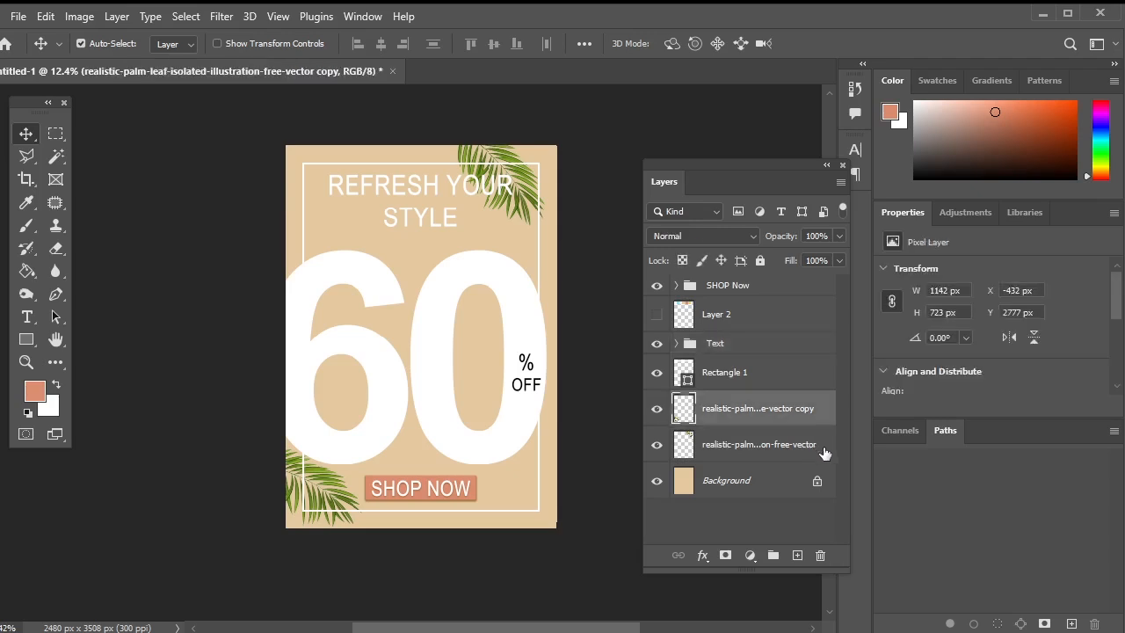
left_click(824, 453, "shift")
left_click(773, 555)
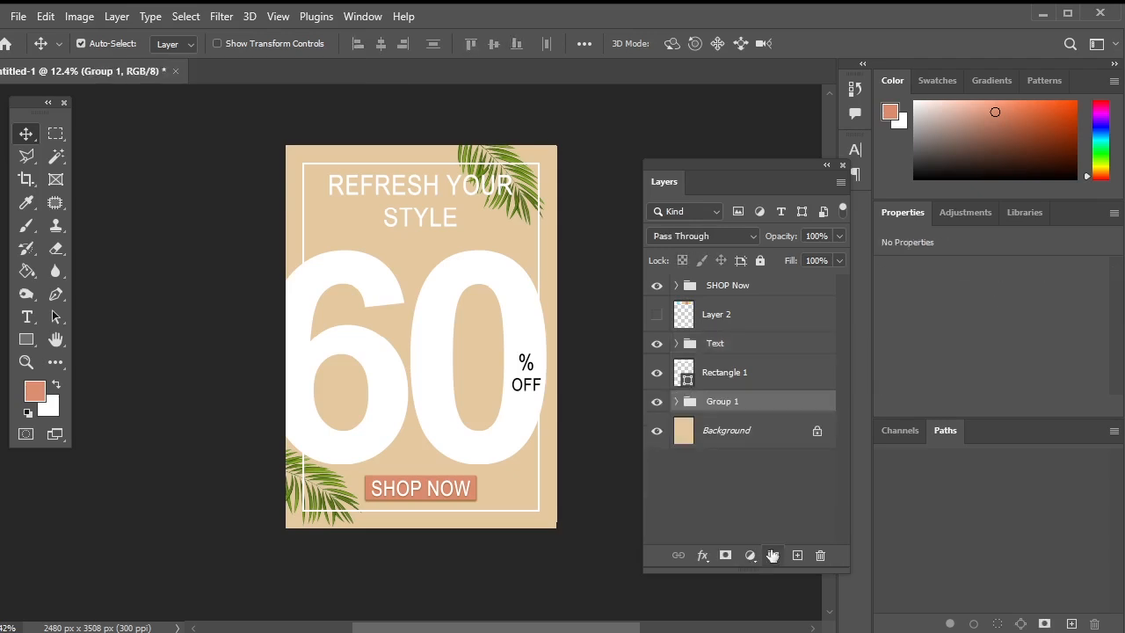
double_click(716, 401)
type("Elements")
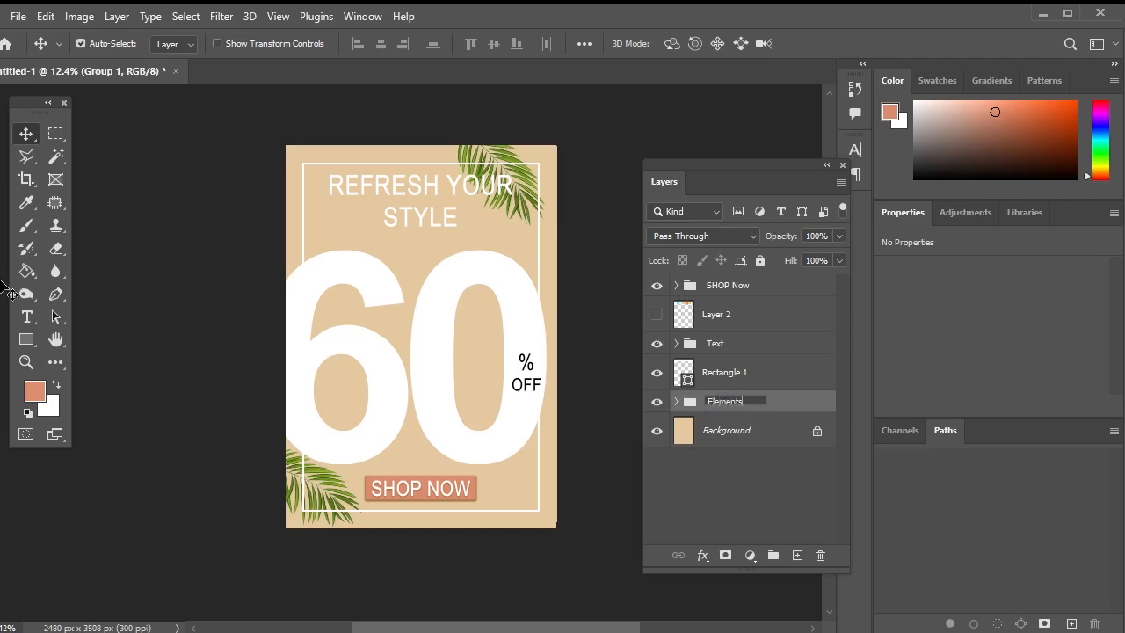
key("Return")
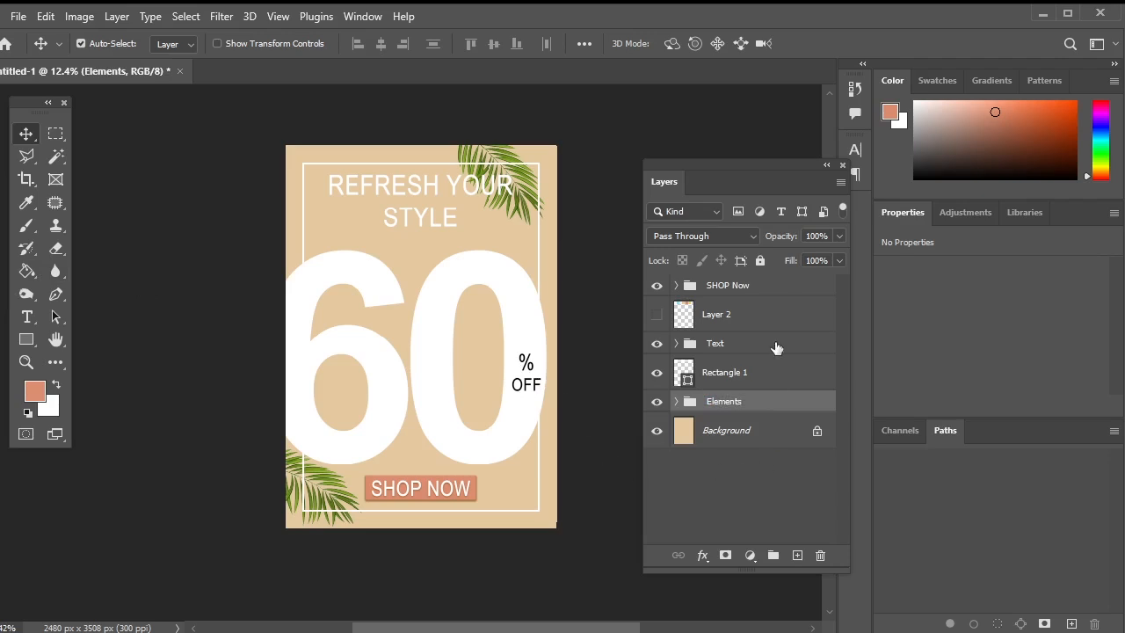
Move the "SHOP Now" group down the layer stack to directly above the Background layer, and deselect all layers
left_click_drag(763, 290, 742, 424)
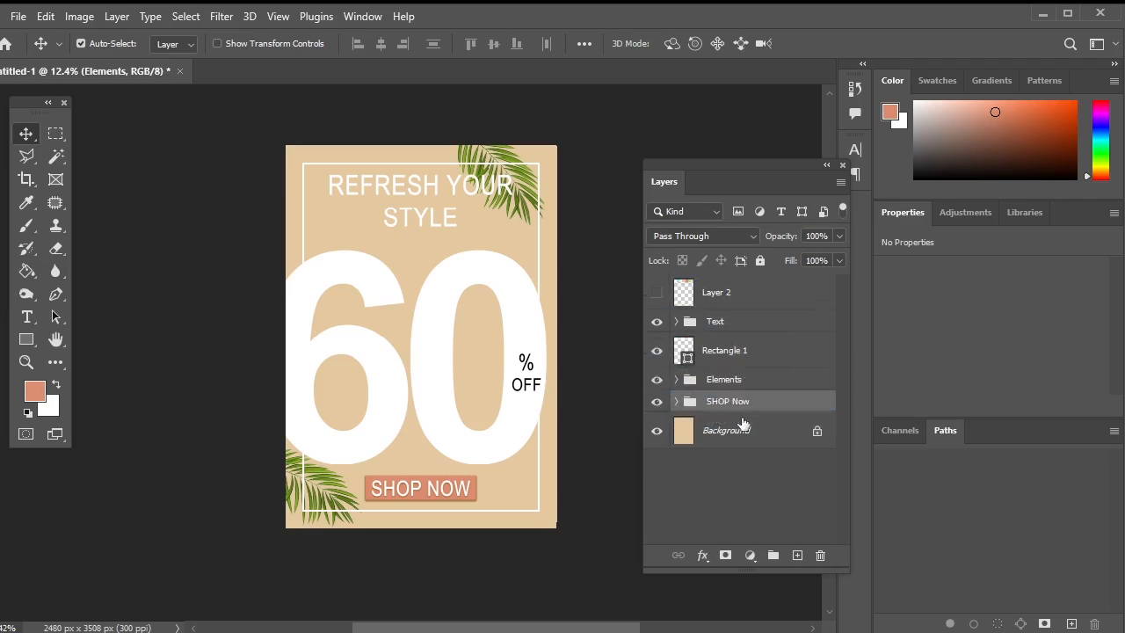
left_click(709, 480)
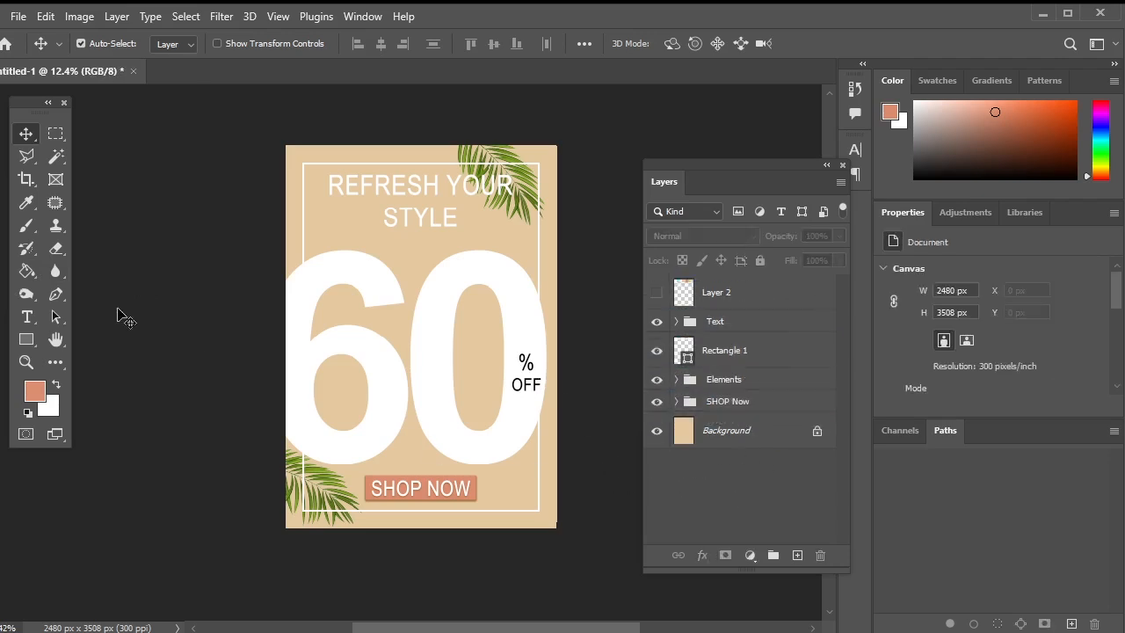
Place image 5 as an embedded object at its default size, and move the "SHOP Now" group above it to the top of the layer stack
left_click(18, 18)
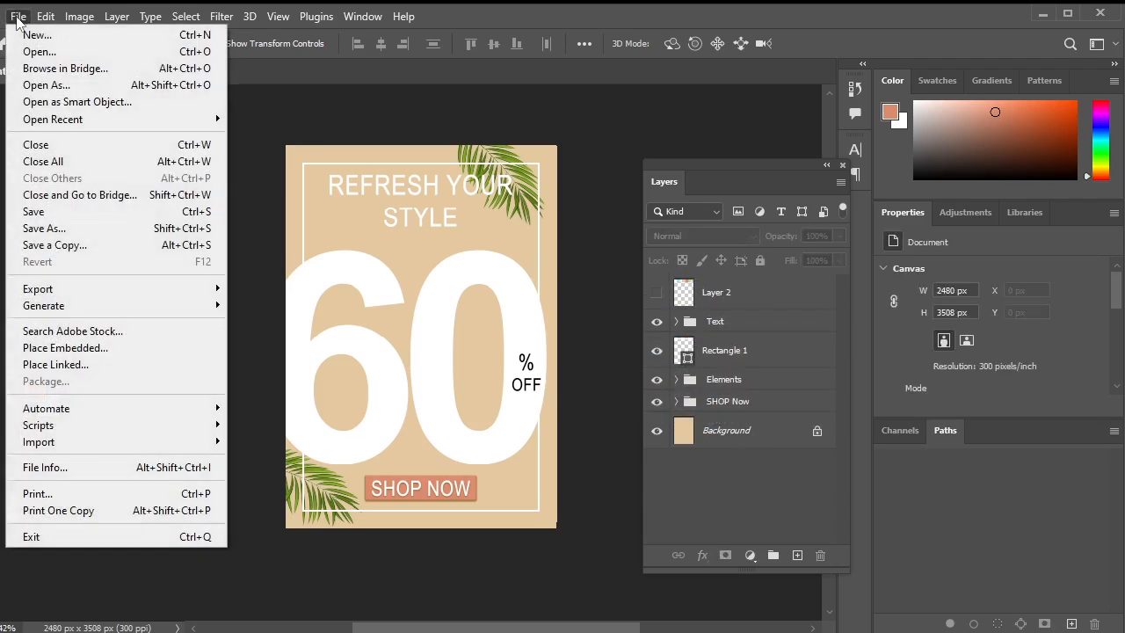
left_click(138, 348)
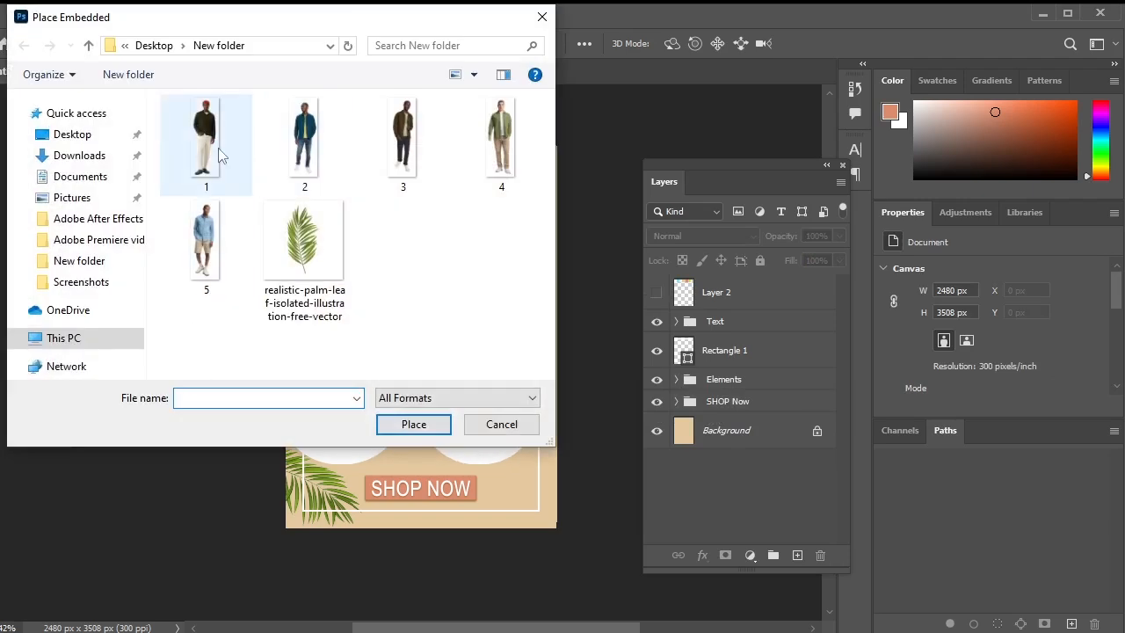
left_click(215, 148)
left_click(215, 272)
left_click(406, 426)
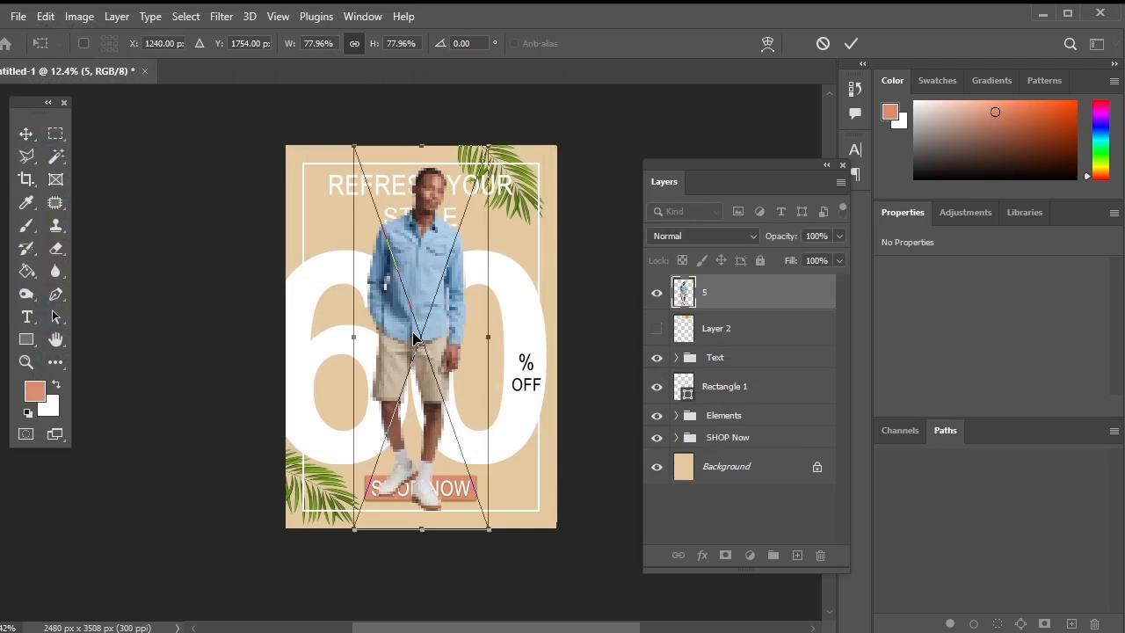
key("Return")
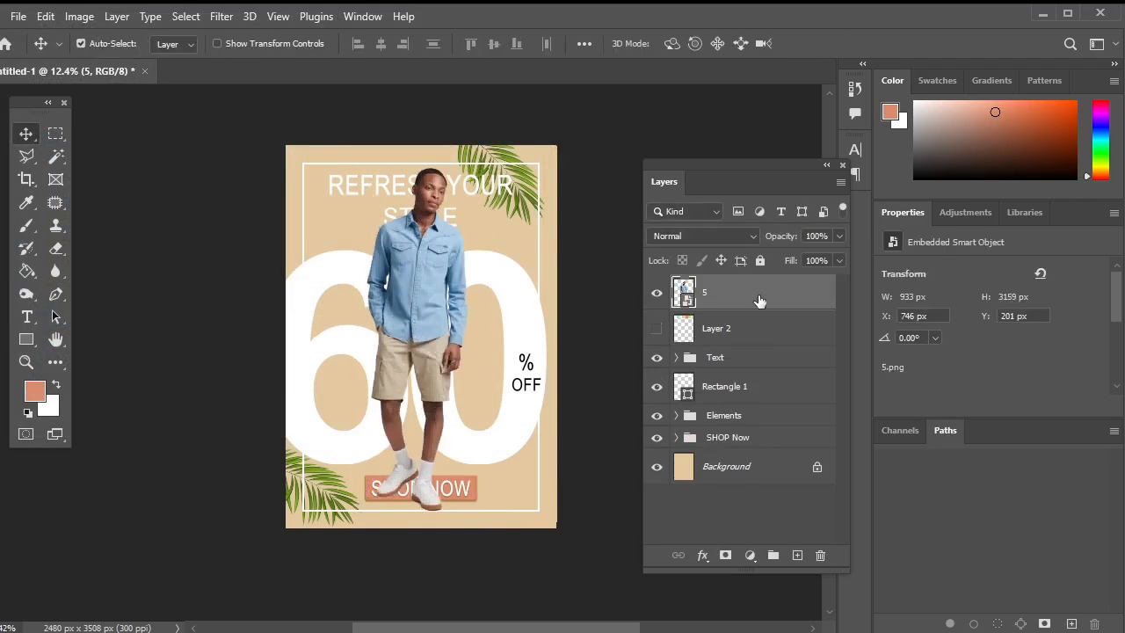
left_click_drag(730, 439, 727, 268)
left_click_drag(743, 439, 727, 271)
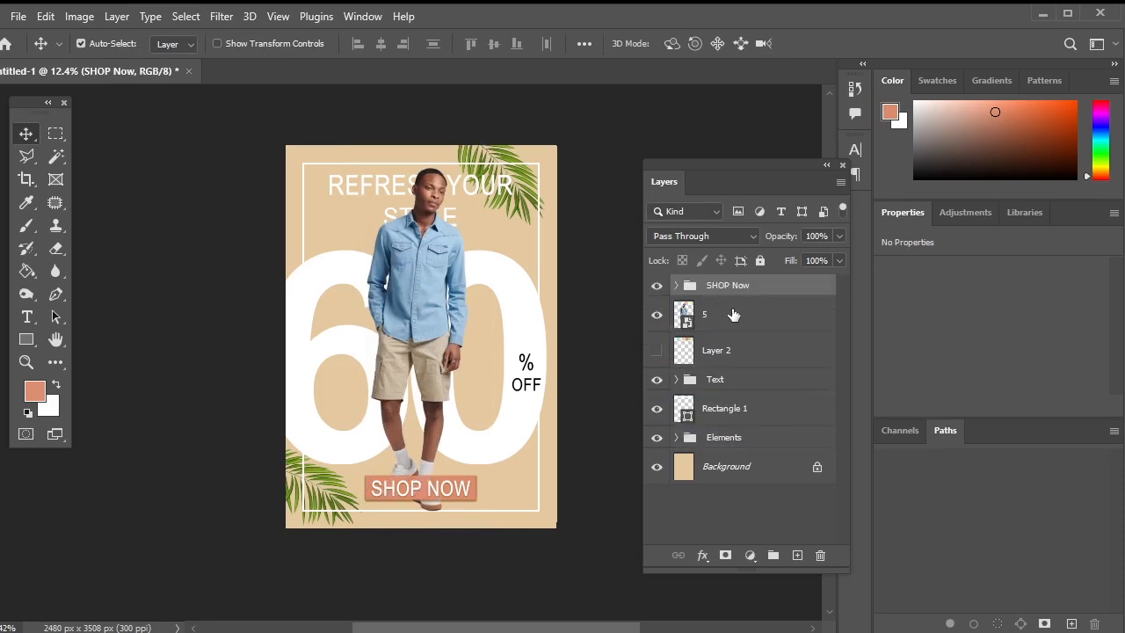
Place image 4 as an embedded object at its default size, directly above layer 5
left_click(768, 320)
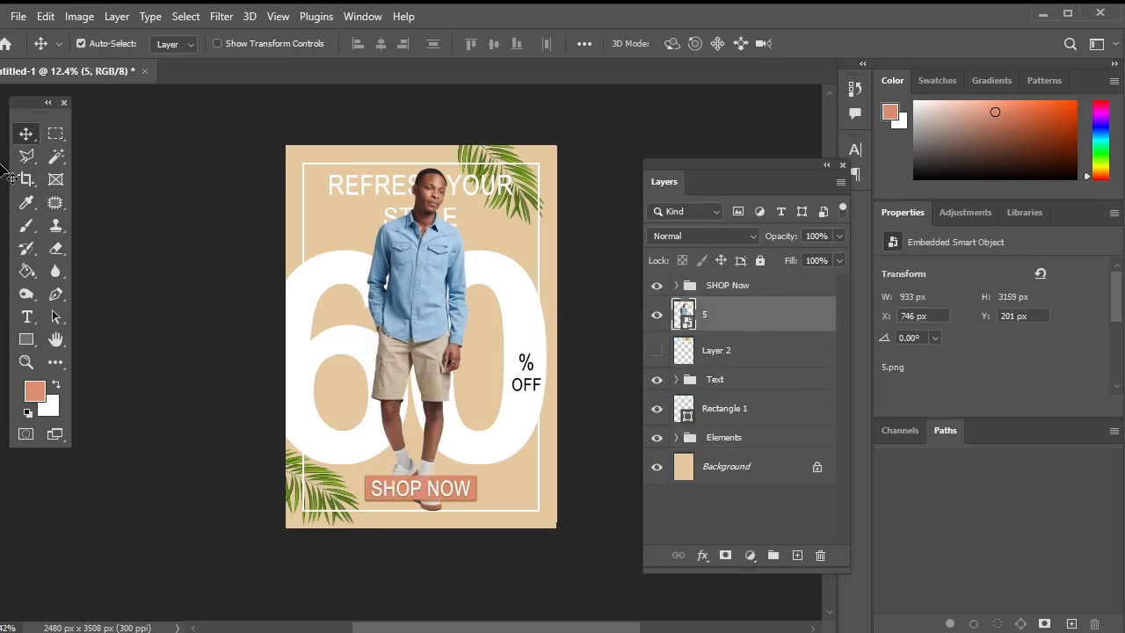
left_click(19, 18)
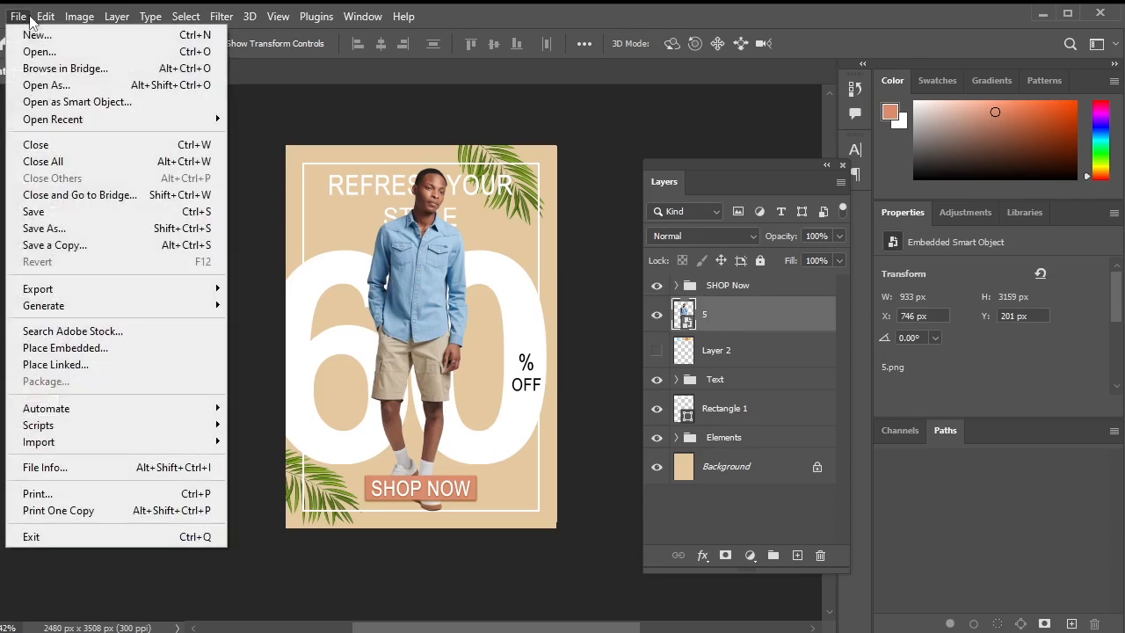
left_click(123, 347)
left_click(461, 154)
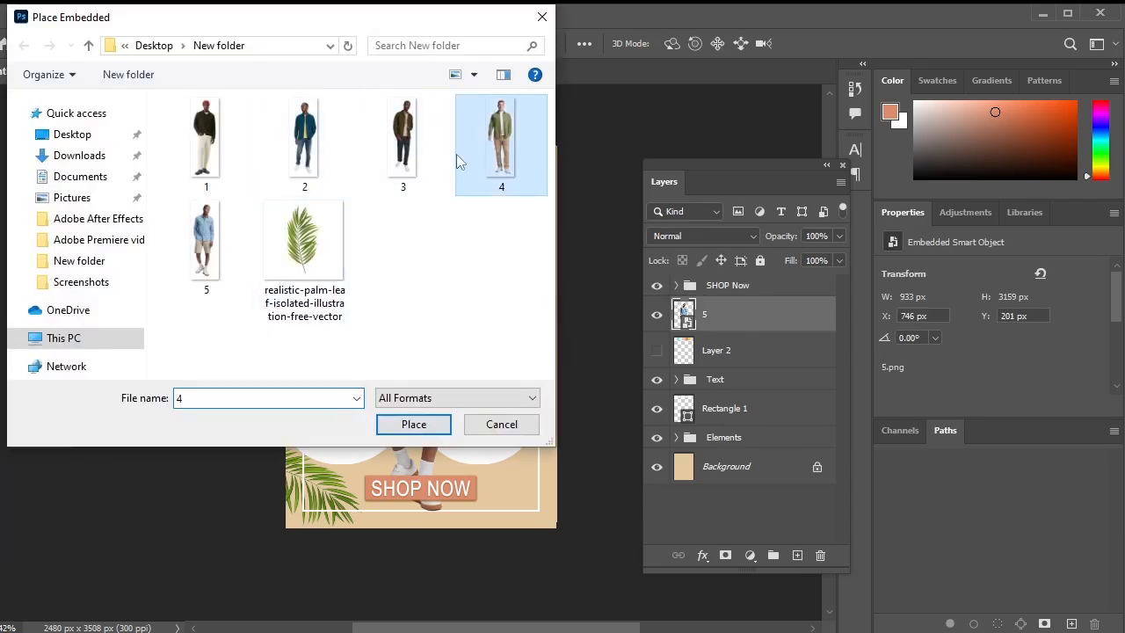
left_click(413, 424)
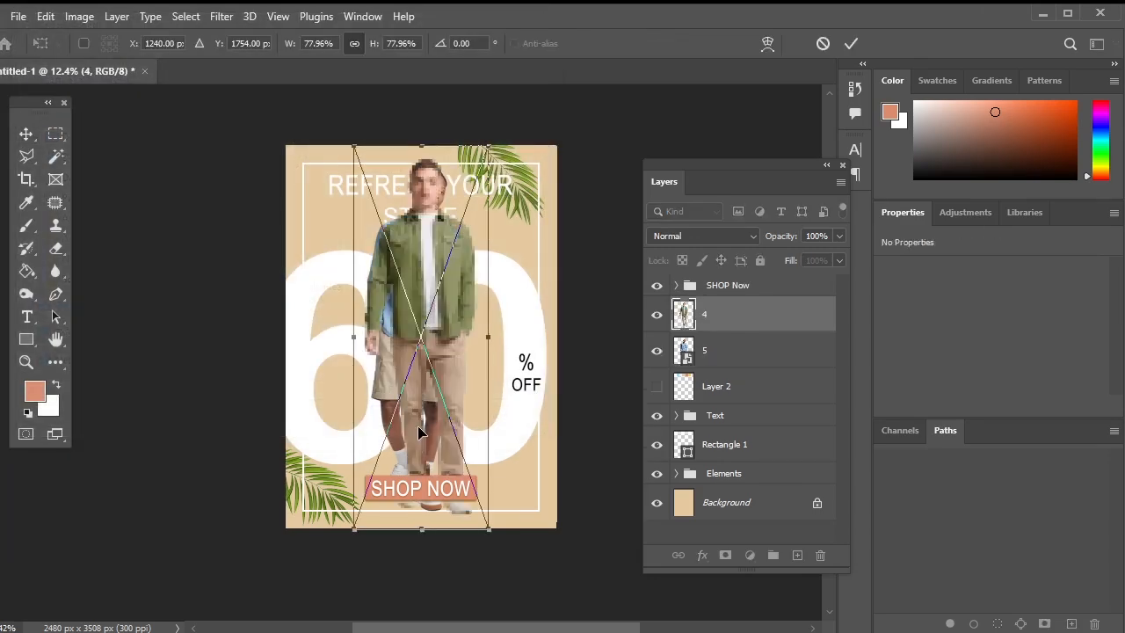
key("Return")
Place image 3 as an embedded object at its default size, directly above layer 4
left_click(20, 17)
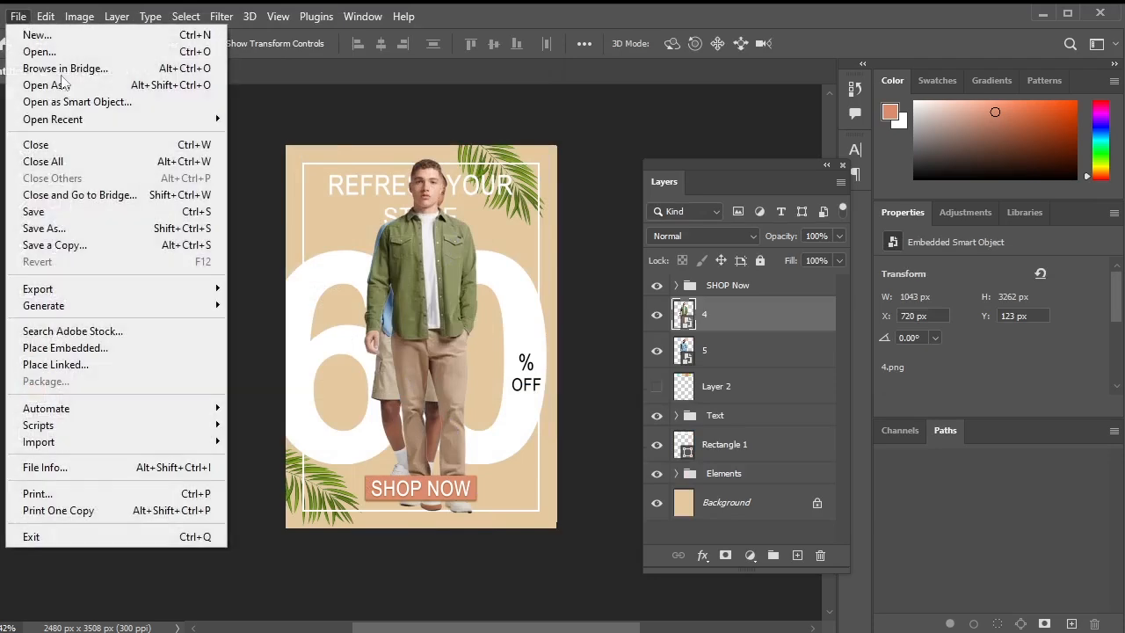
left_click(131, 347)
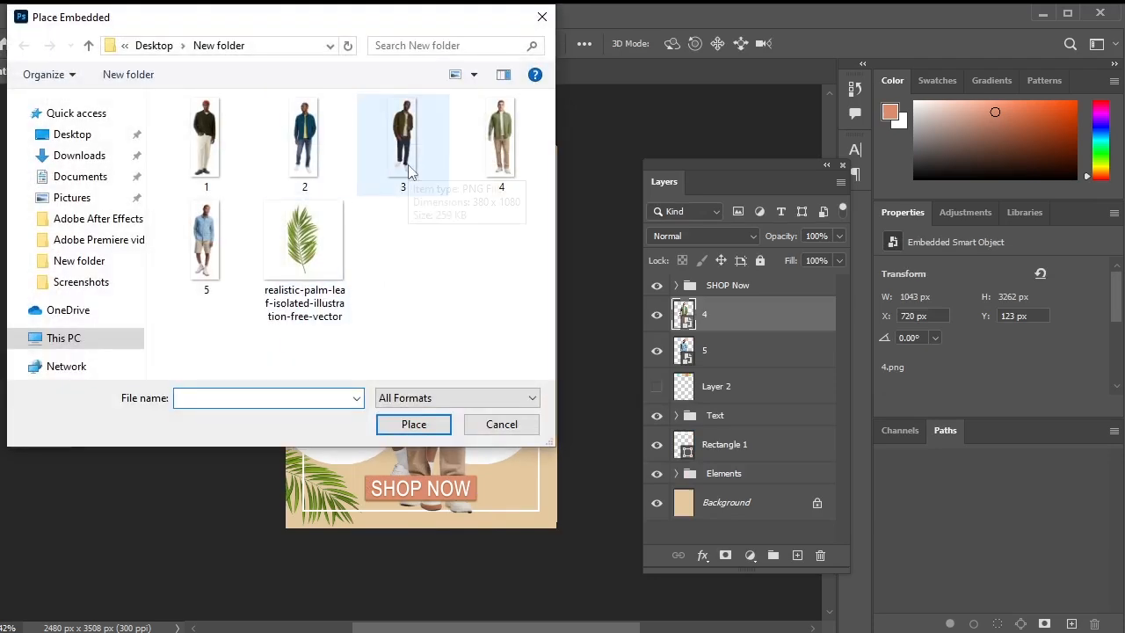
left_click(405, 145)
left_click(413, 424)
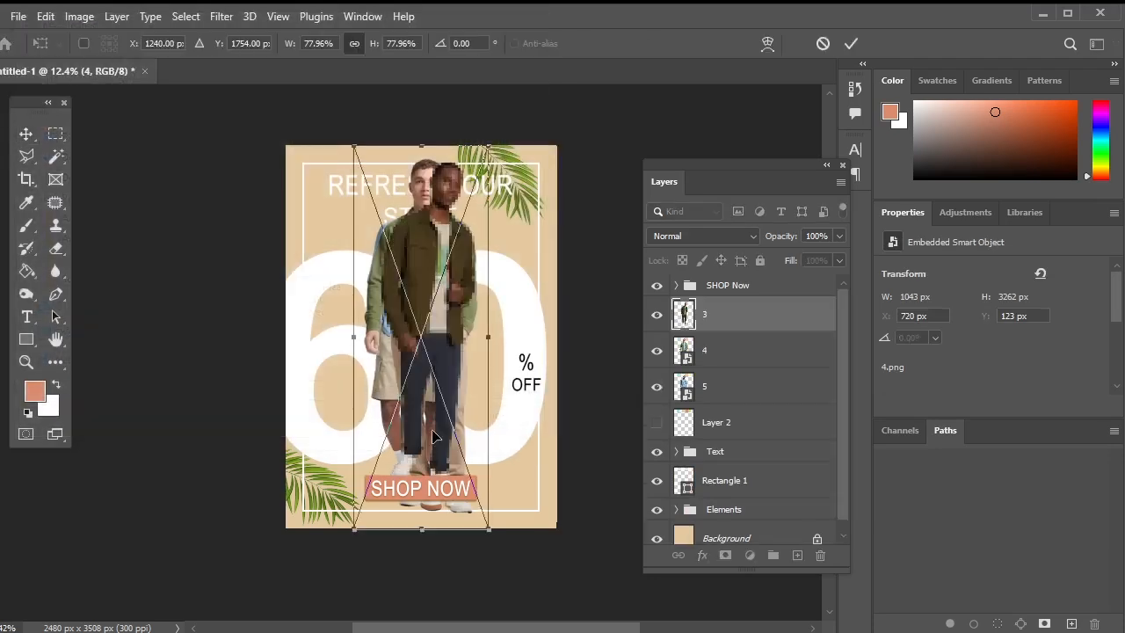
key("Return")
Place image 2 as an embedded object at its default size, directly above layer 3
left_click(18, 16)
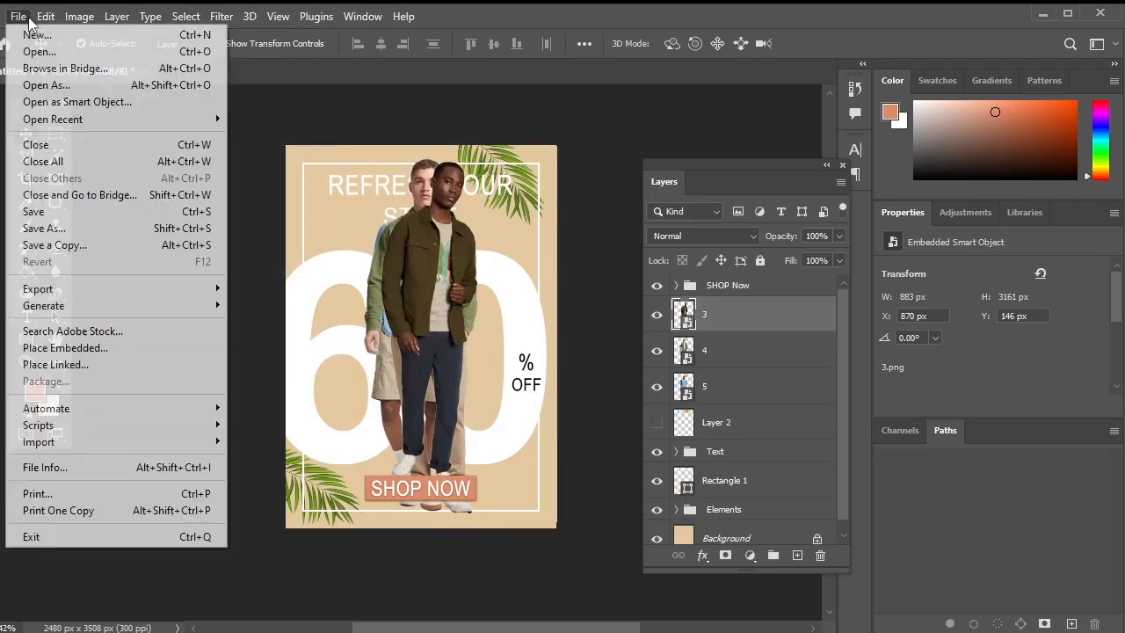
left_click(115, 347)
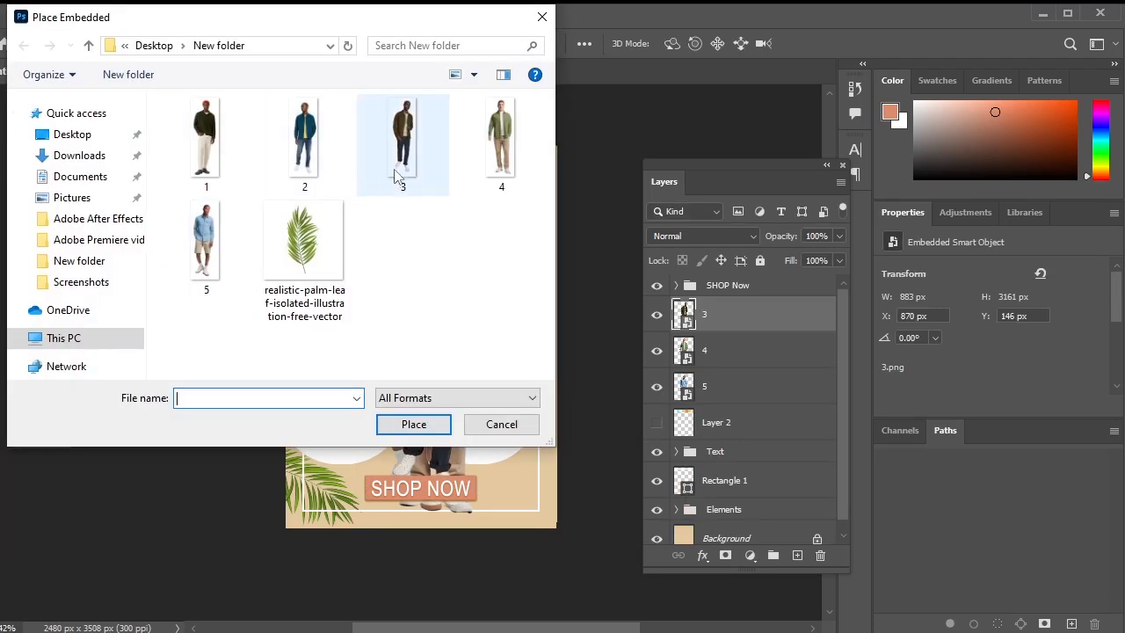
left_click(303, 145)
left_click(400, 429)
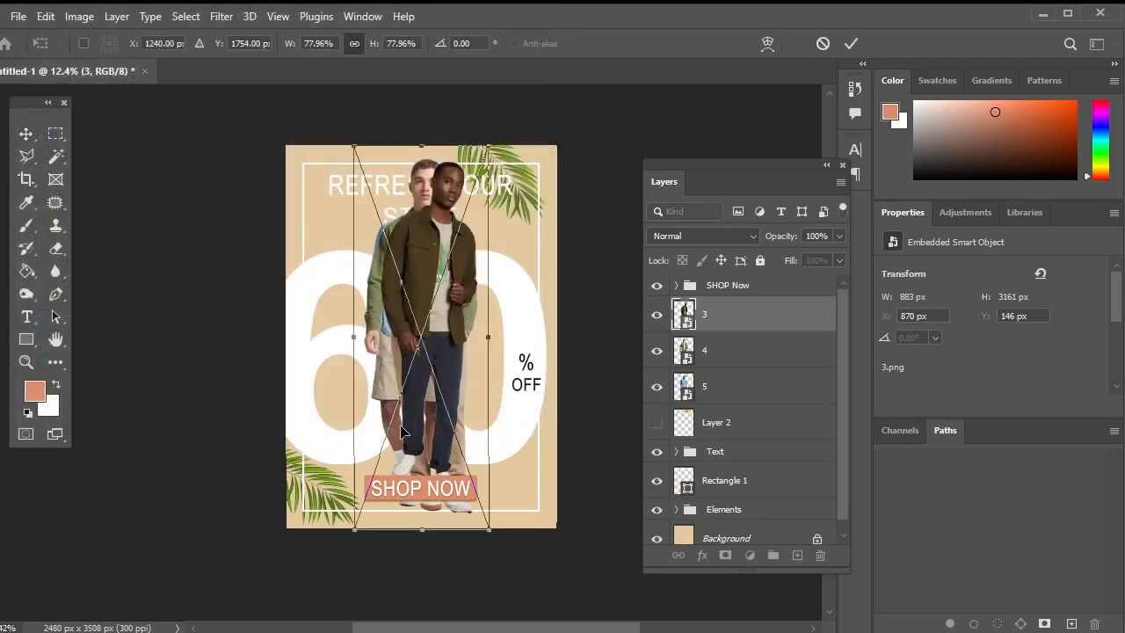
key("Return")
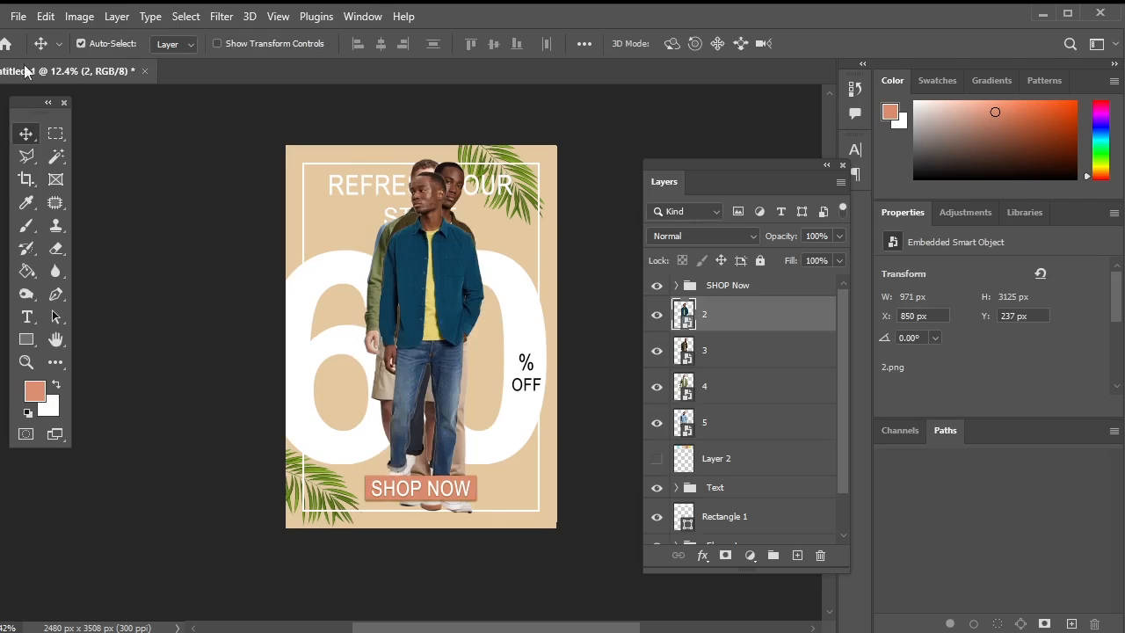
Place image 1 as an embedded object at its default size, directly above layer 2
left_click(18, 16)
left_click(137, 350)
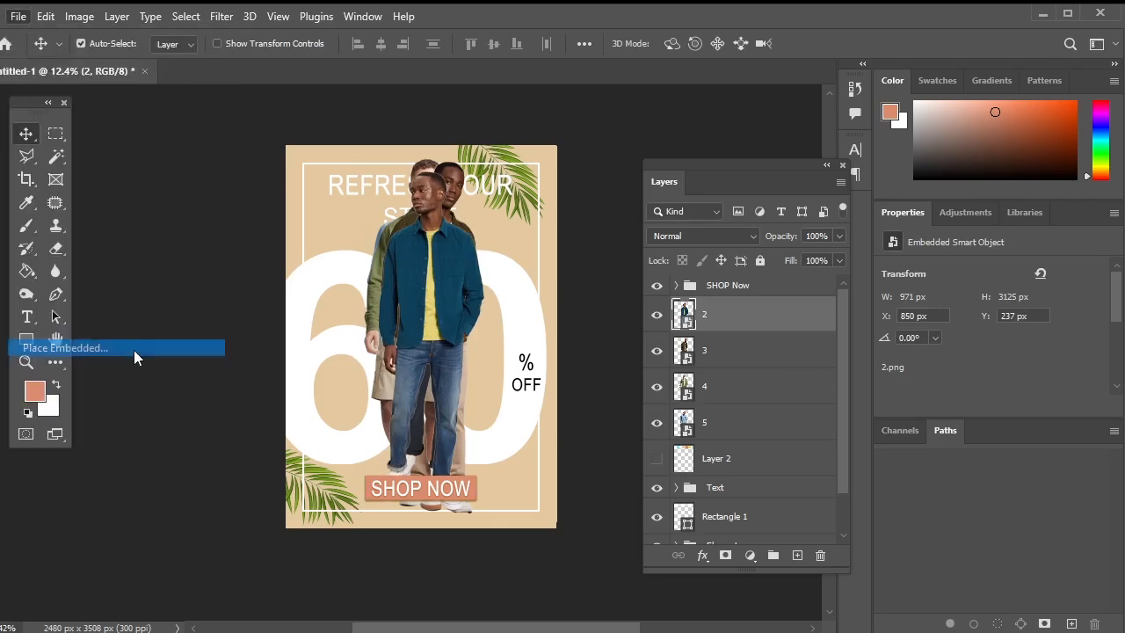
left_click(205, 141)
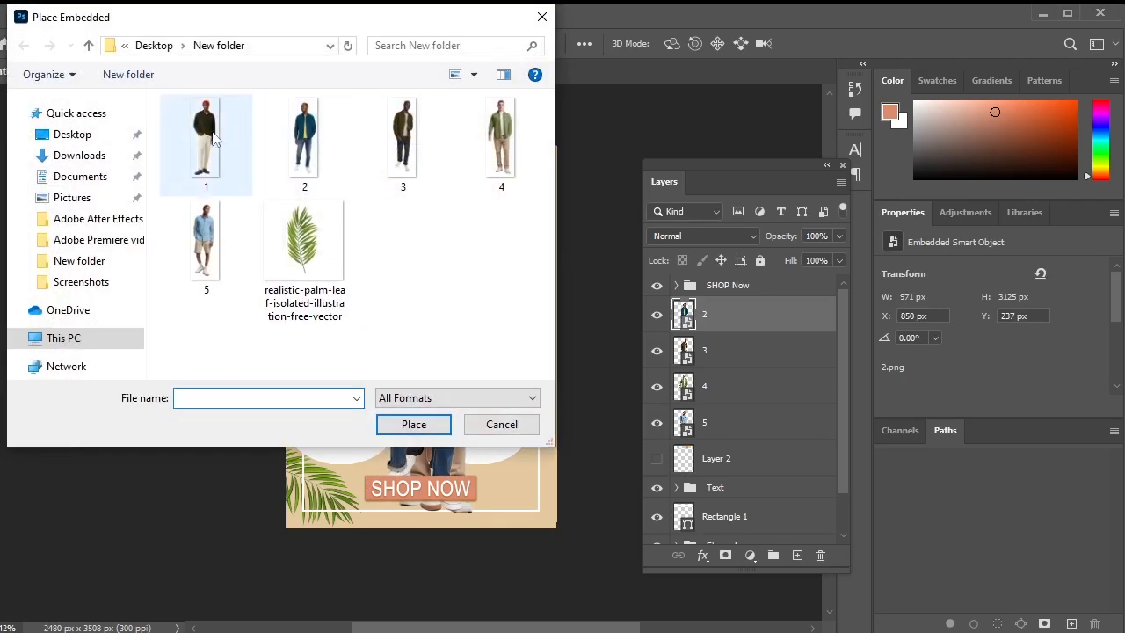
left_click(414, 424)
key("Return")
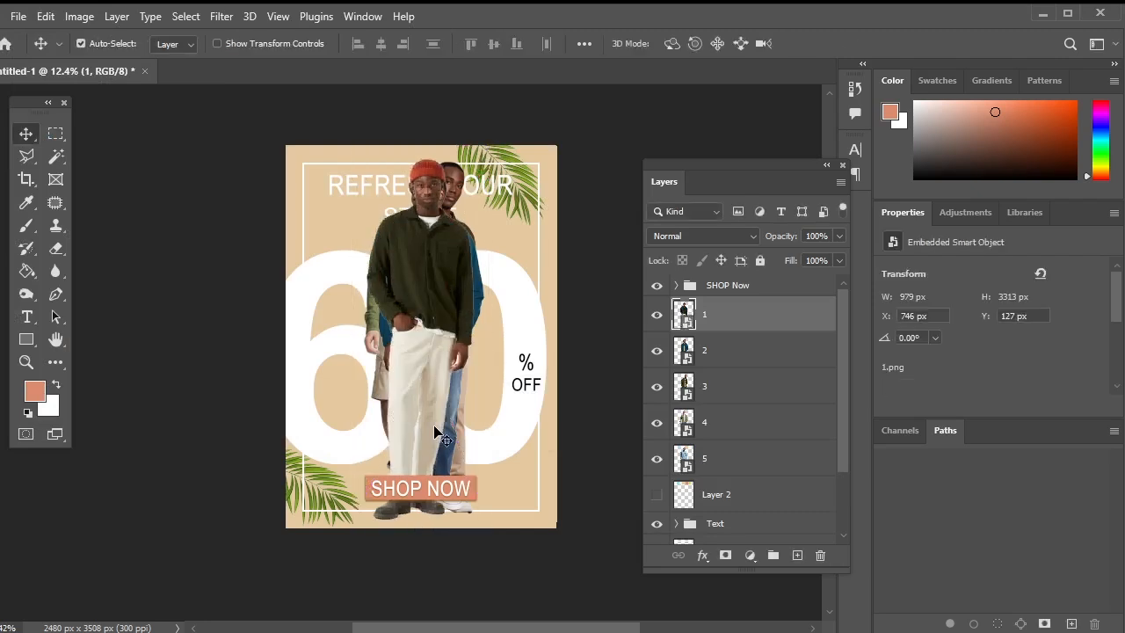
Group the five placed image layers 1 to 5 and name the group "Models"
left_click(749, 467, "shift")
left_click_drag(750, 467, 773, 557)
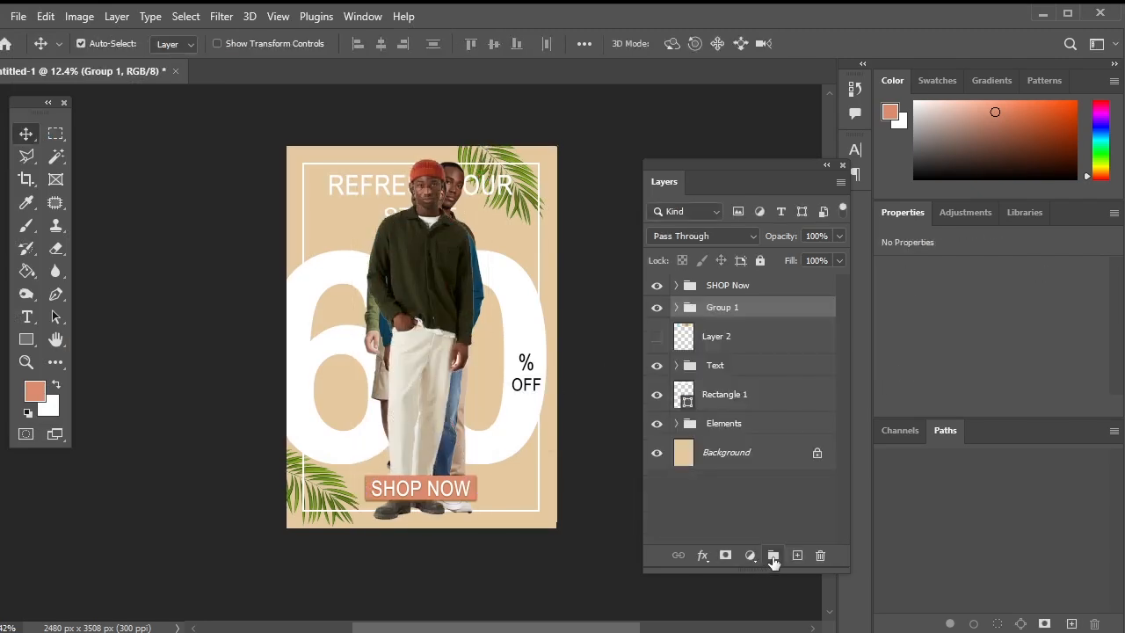
double_click(723, 310)
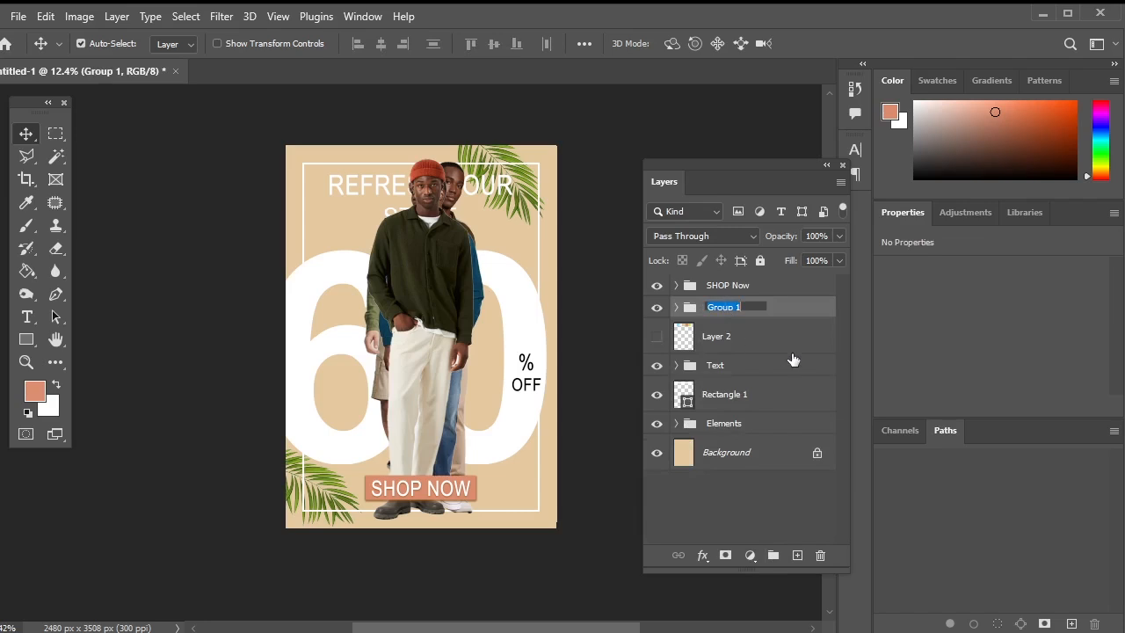
type("Models")
key("Return")
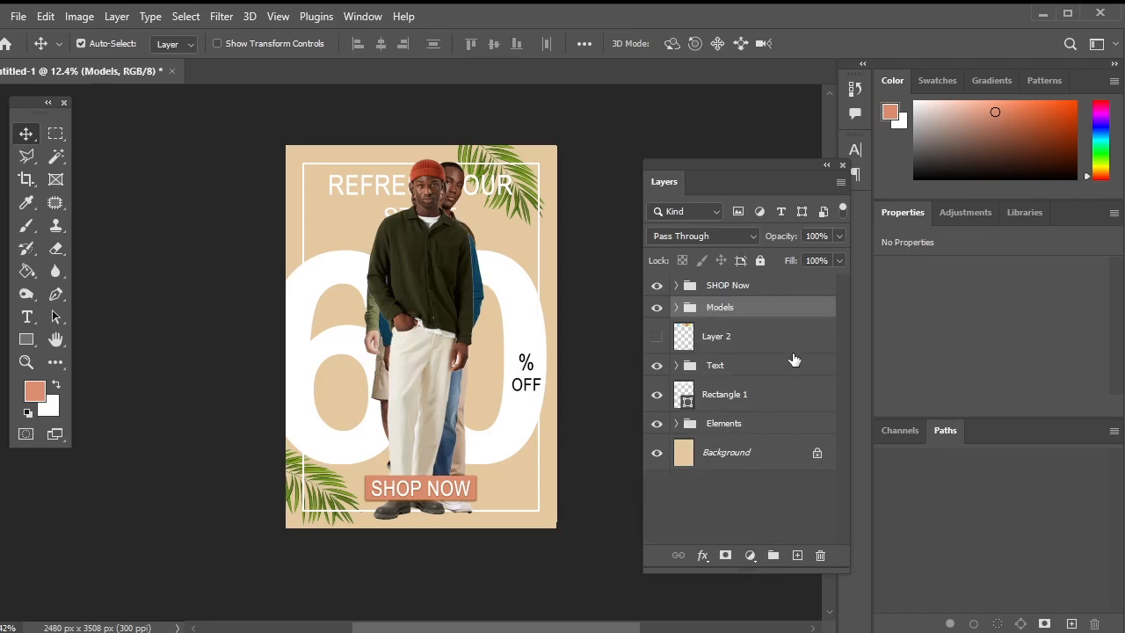
Show only model 5 in the Models group, scale it down to about 74 % and centre it horizontally on the poster
left_click(676, 308)
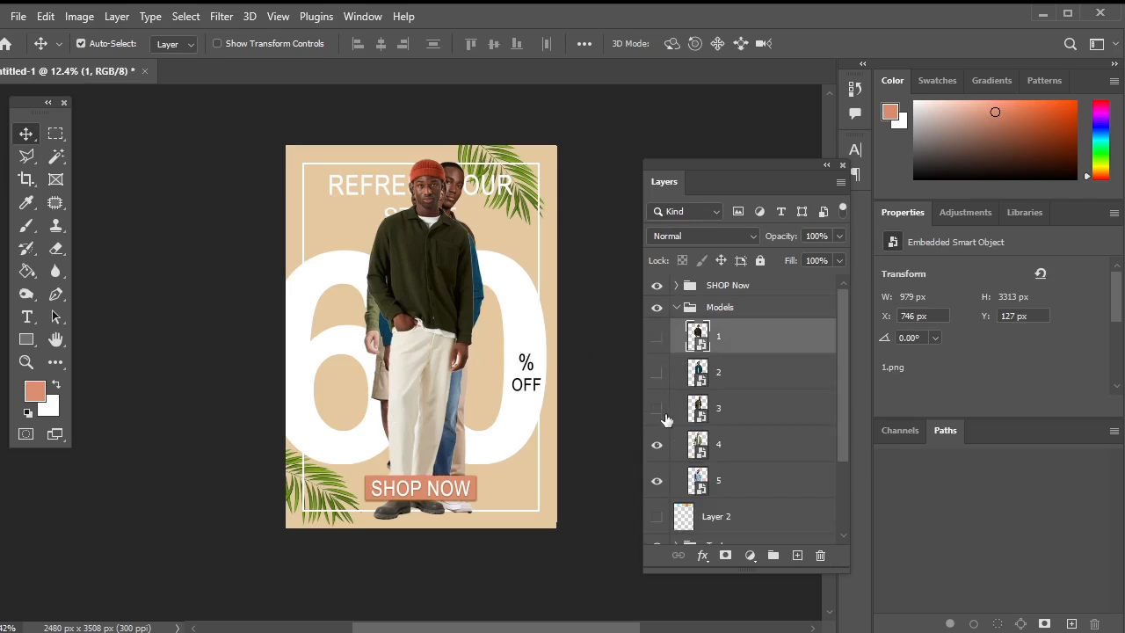
left_click(657, 444)
left_click_drag(420, 280, 421, 283)
key("ctrl+t")
left_click_drag(487, 148, 478, 167)
left_click_drag(416, 288, 419, 286)
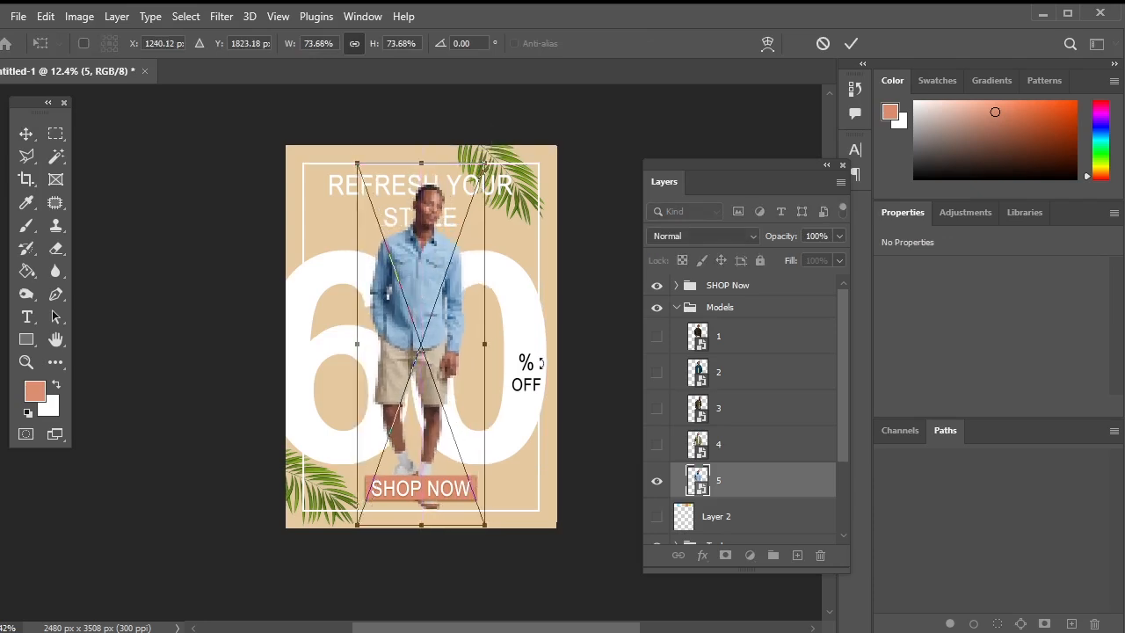
key("Return")
Show only model 4, scale it down to about 941 × 2943 px and centre it on the poster
left_click(734, 446)
left_click(657, 480)
left_click(657, 445)
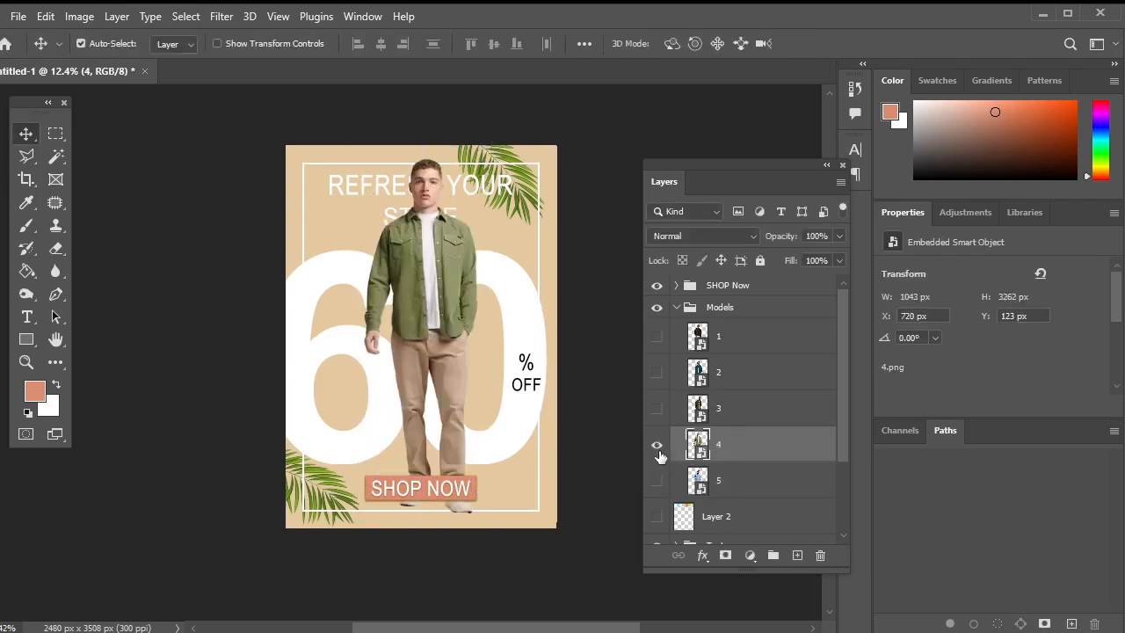
key("ctrl+t")
left_click_drag(487, 147, 475, 182)
left_click_drag(417, 263, 423, 254)
key("Return")
Show the rulers, add horizontal guides at the head and feet of model 4, and align model 5 to them
key("ctrl+r")
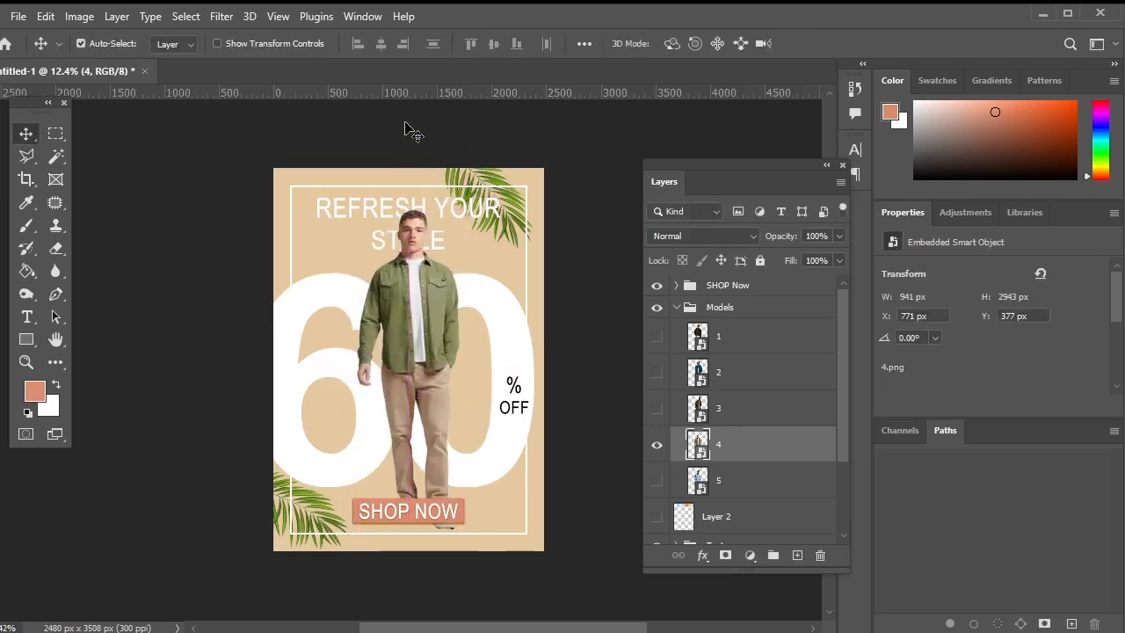
left_click_drag(409, 103, 455, 527)
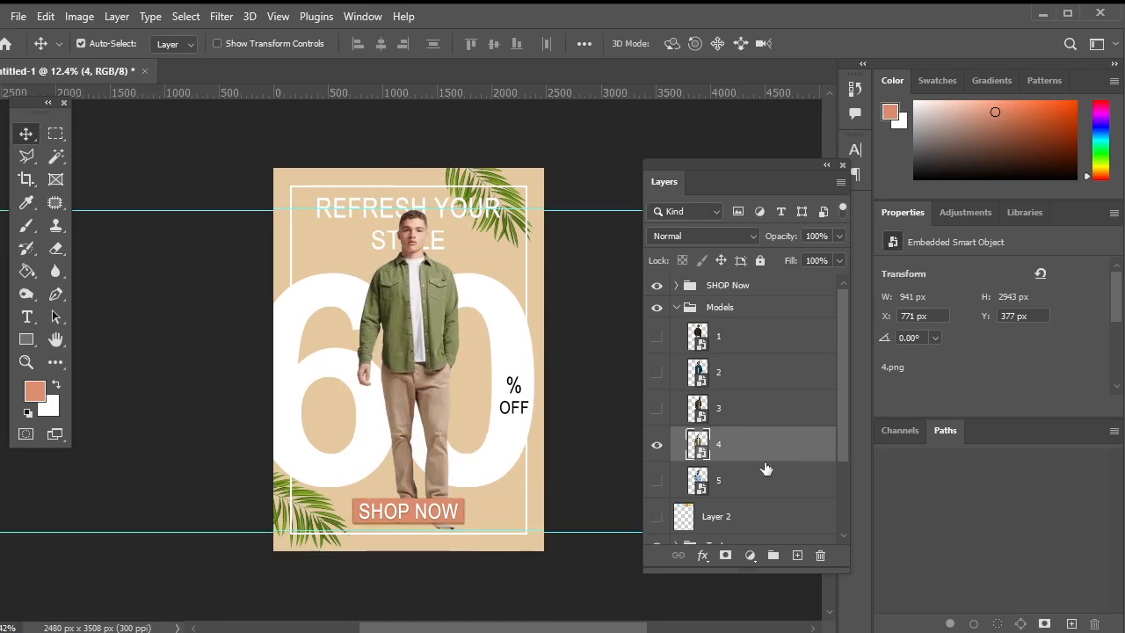
left_click(657, 445)
left_click(657, 481)
left_click(404, 302)
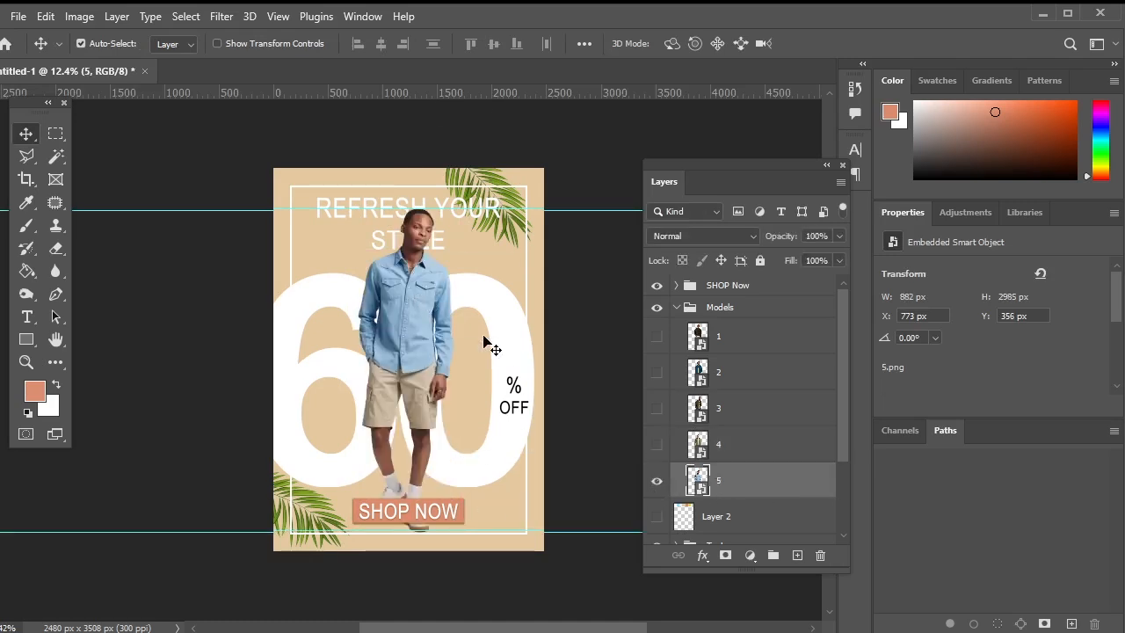
Show only model 3 and scale it down to about 73 % so it fits between the two horizontal guides
left_click(656, 482)
left_click(655, 410)
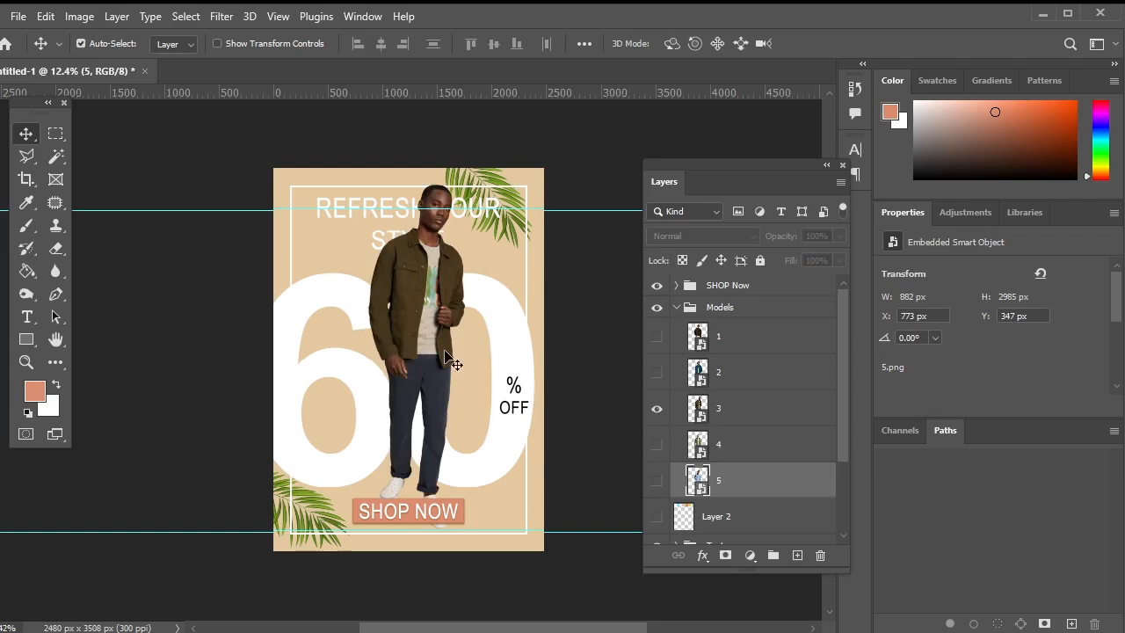
left_click_drag(426, 345, 419, 358)
key("ctrl+t")
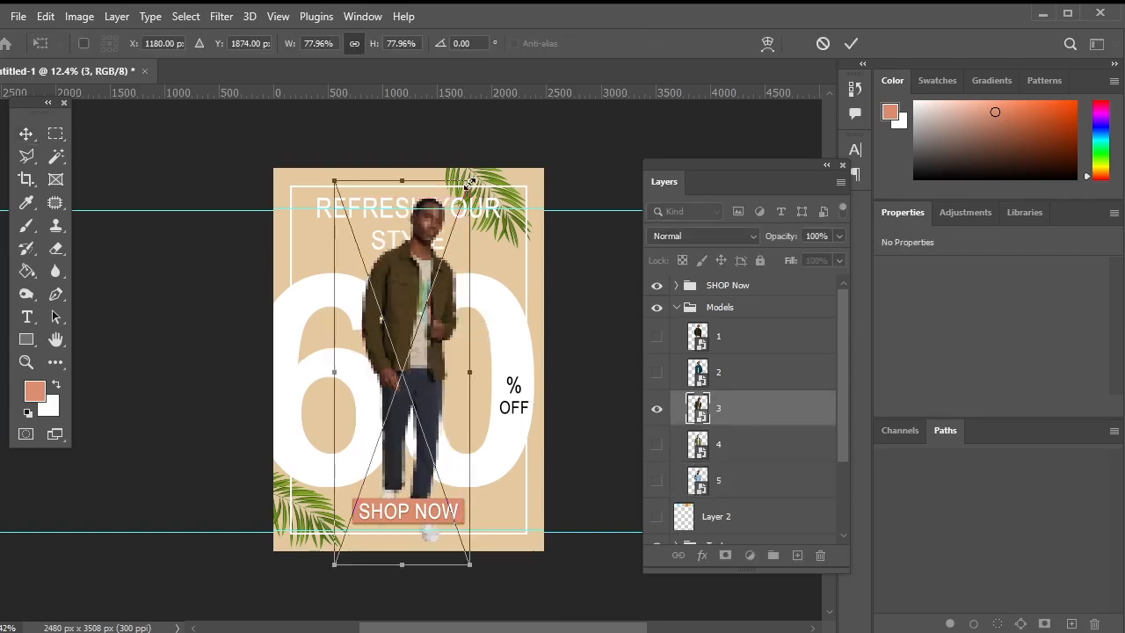
left_click_drag(469, 182, 458, 193)
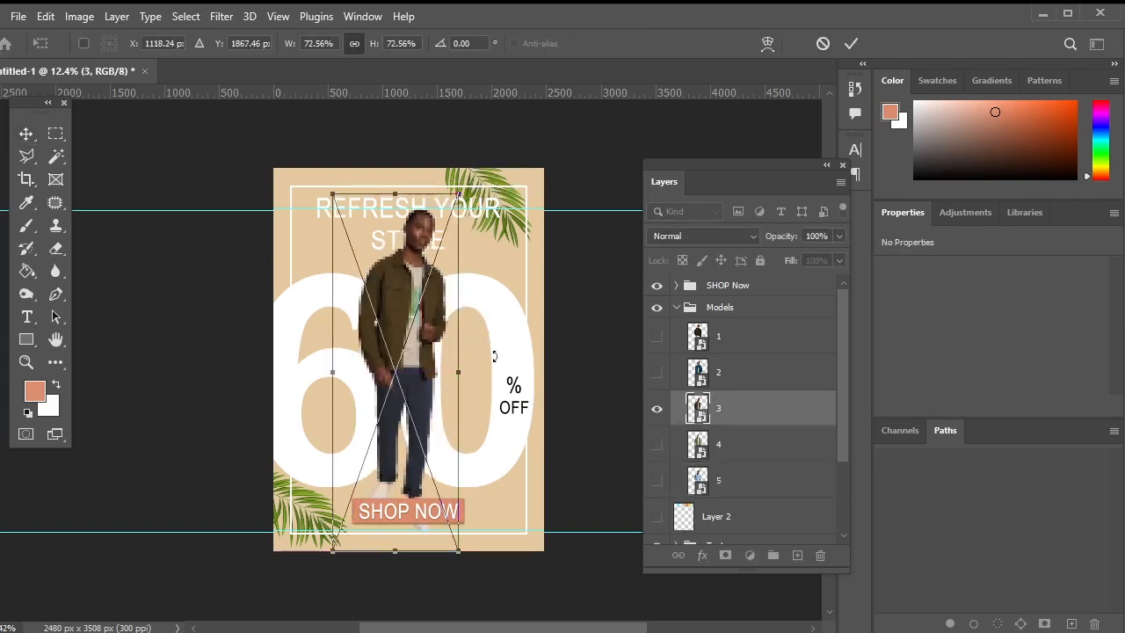
key("Return")
Show only model 2, scale it down proportionally and position it so it stands between the two horizontal guides
left_click(656, 395)
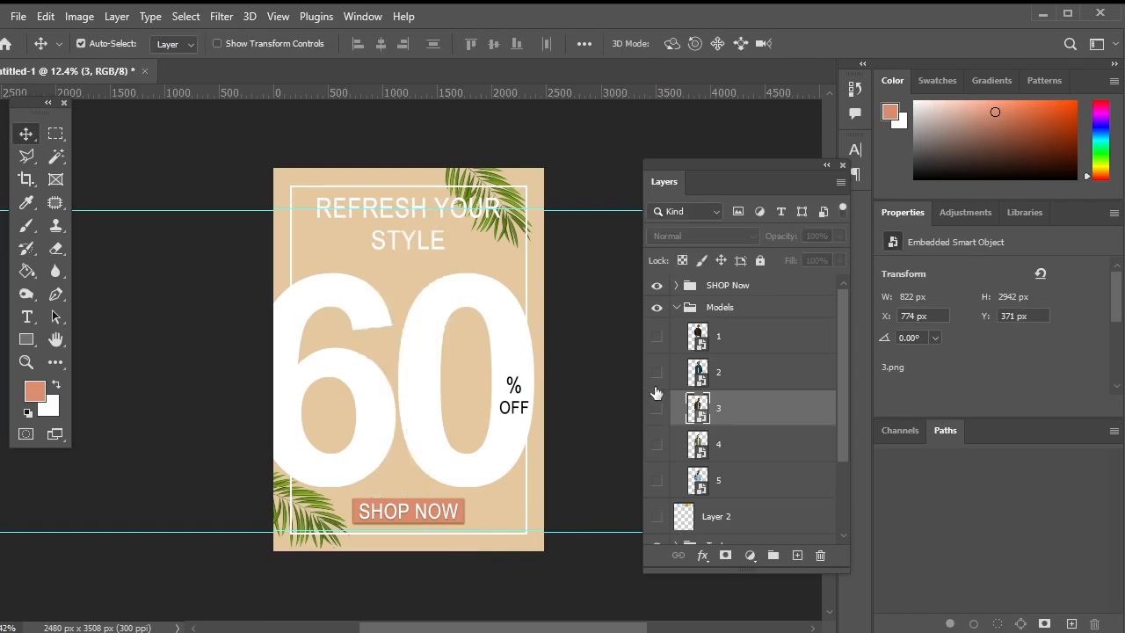
left_click(657, 372)
left_click_drag(455, 340, 449, 344)
key("ctrl+t")
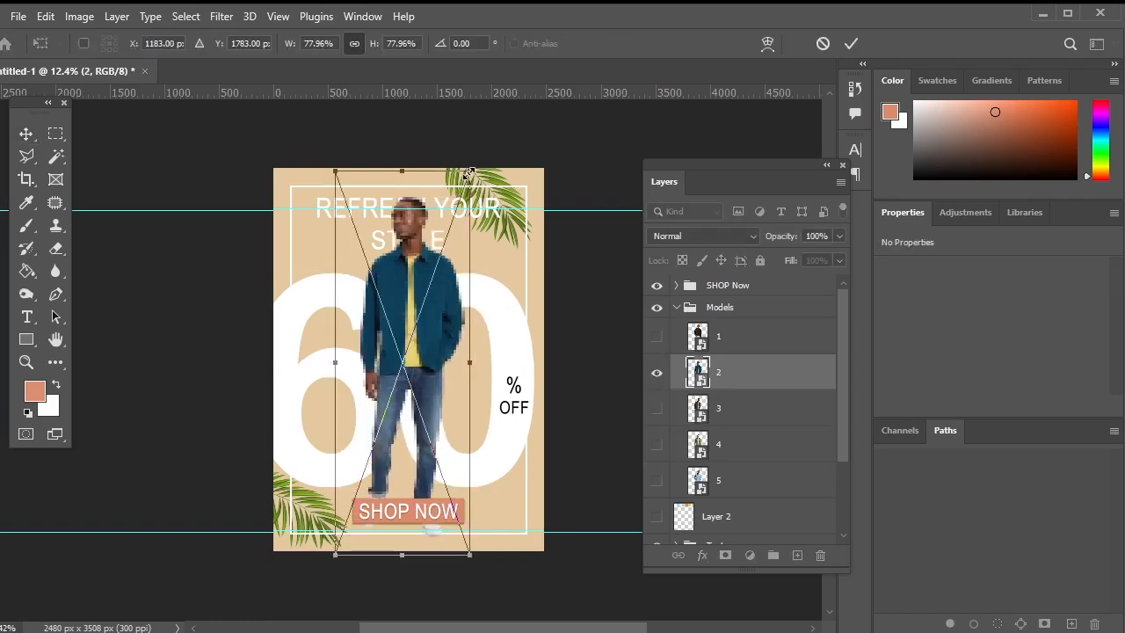
mouse_move(469, 173)
left_mouse_down()
mouse_move(452, 222)
mouse_move(461, 192)
left_mouse_up()
left_click_drag(394, 313, 436, 328)
key("Return")
Show only model 1, scale it to about 850 × 2875 px and position it centrally between the two horizontal guides
left_click(657, 372)
left_click(656, 337)
key("ctrl+t")
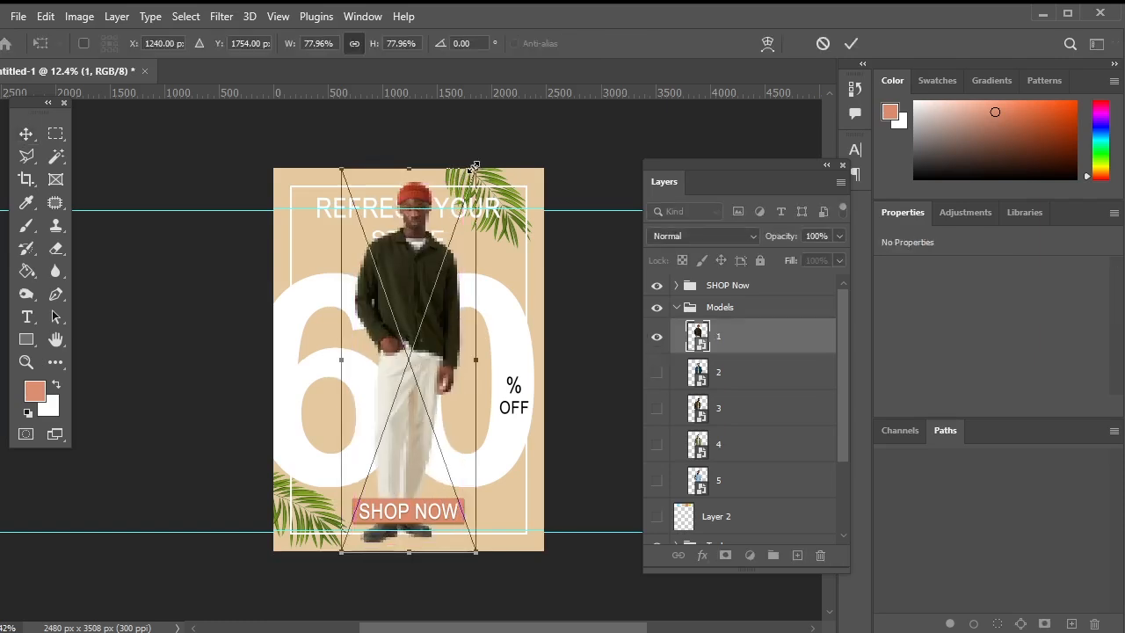
left_click_drag(474, 167, 452, 228)
left_click_drag(416, 349, 423, 331)
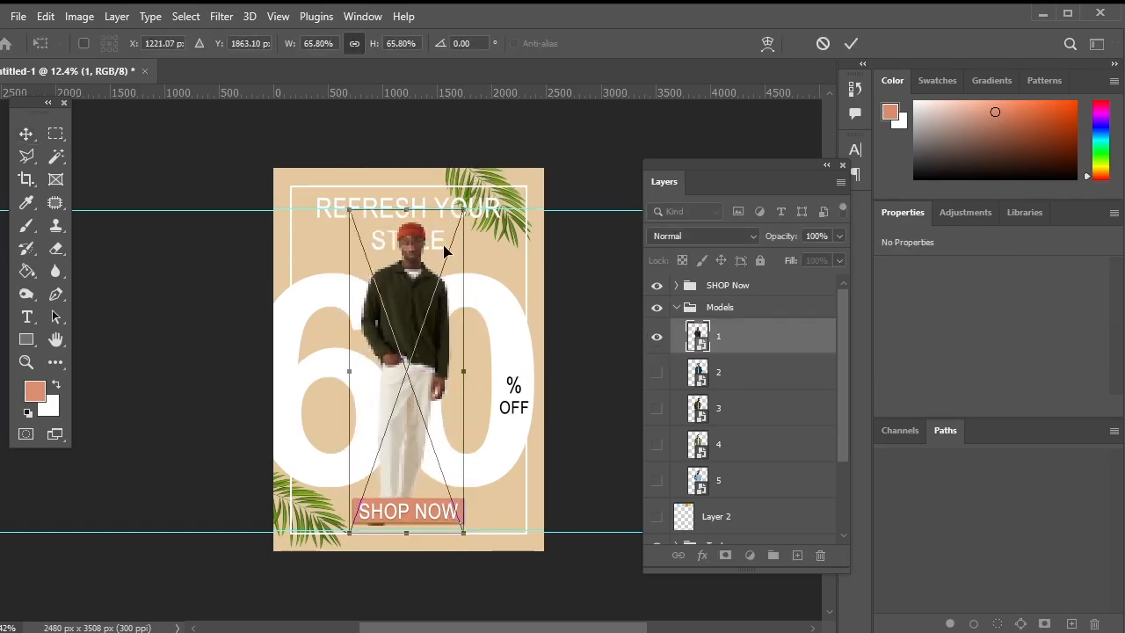
left_click_drag(463, 211, 470, 202)
left_click_drag(417, 329, 416, 330)
key("Return")
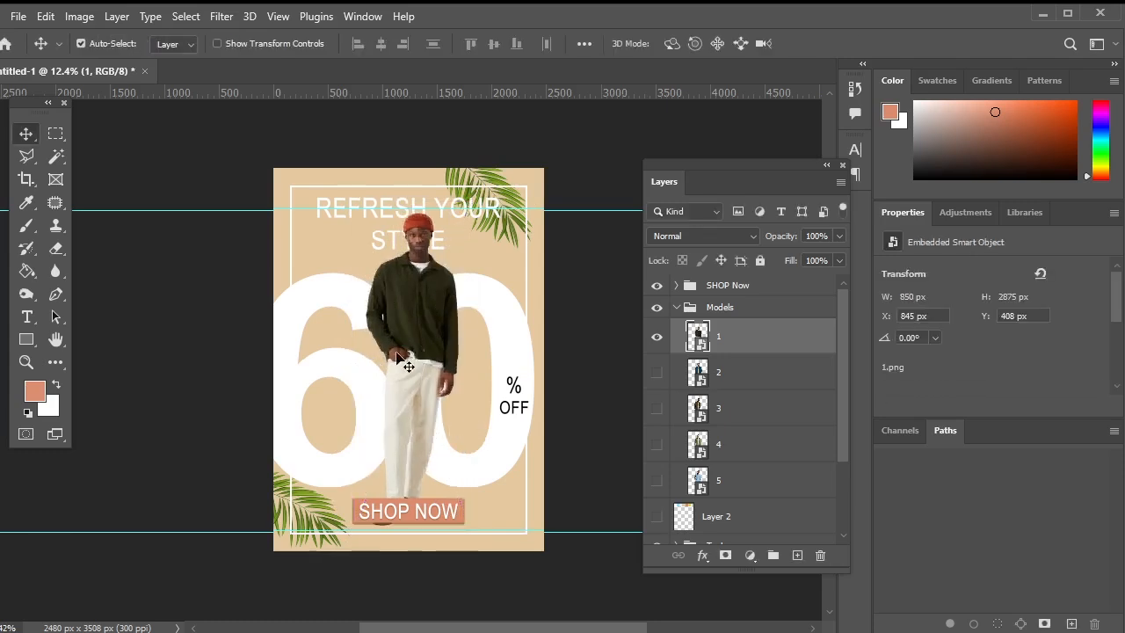
left_click(177, 484)
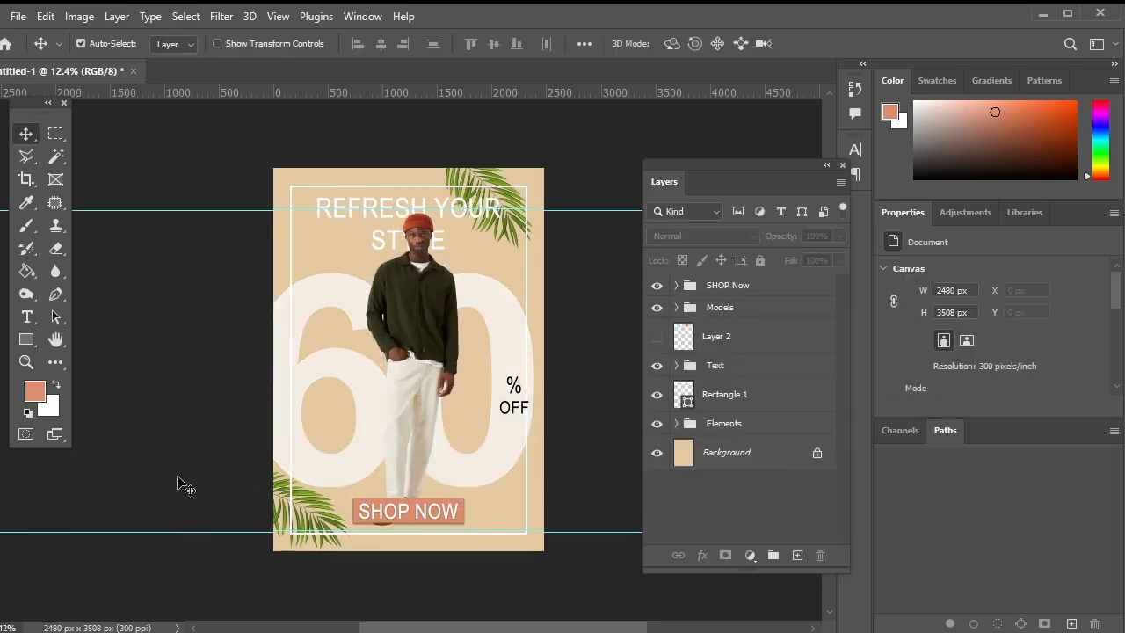
left_click(729, 459)
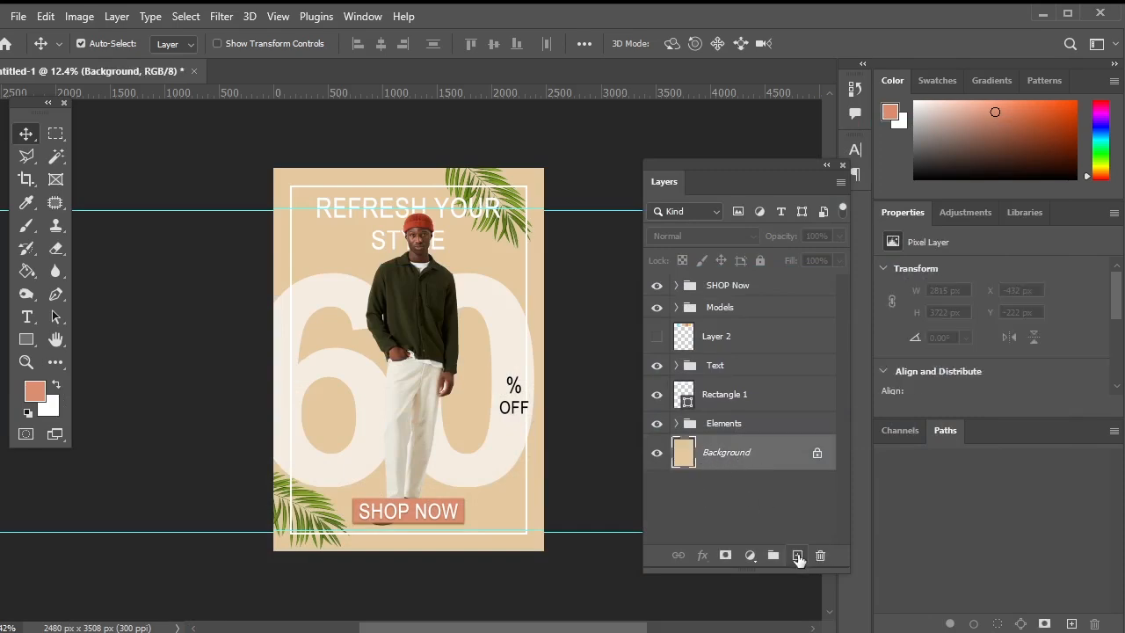
left_click(798, 555)
left_click(17, 16)
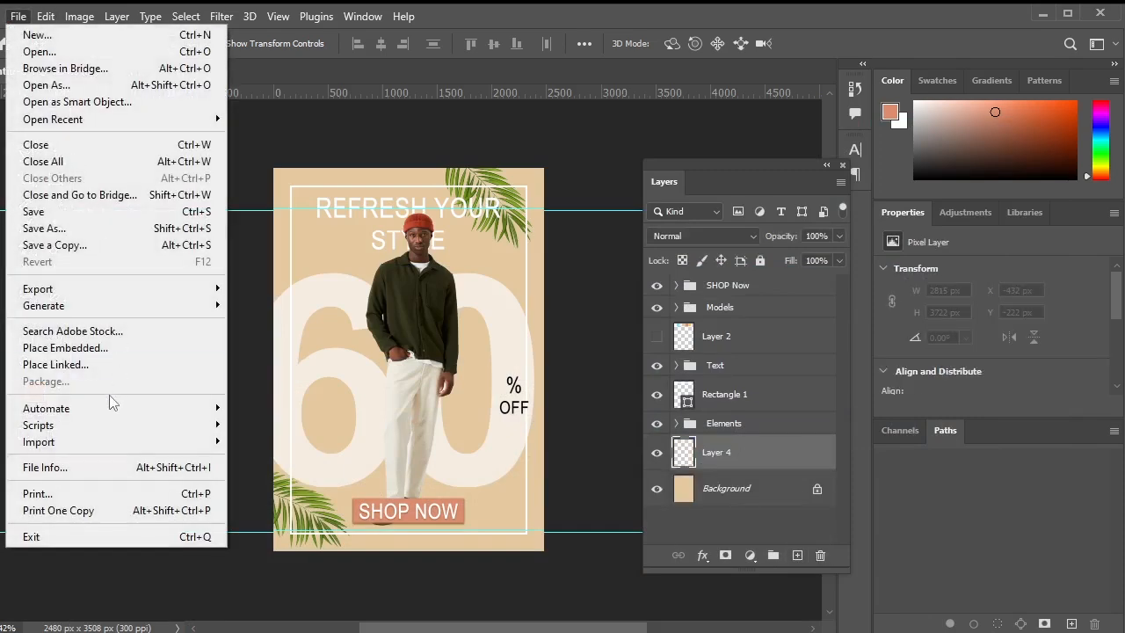
left_click(119, 347)
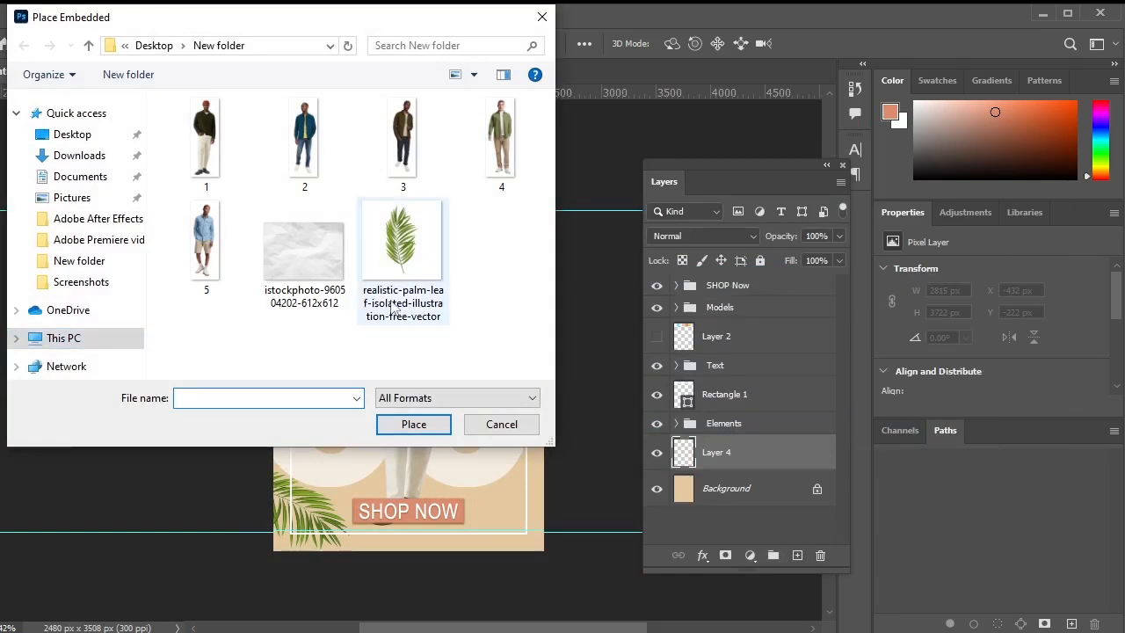
left_click(304, 255)
left_click(413, 424)
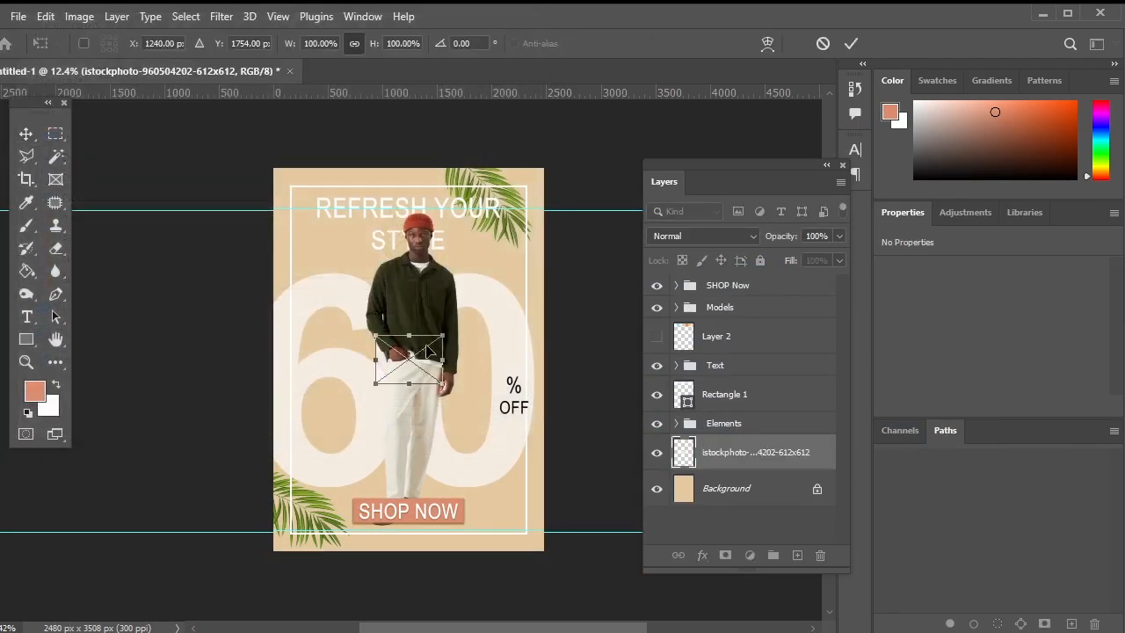
Rotate the placed paper texture 90° and stretch it to 2480 × 3500 px so it covers the poster
left_click_drag(455, 330, 545, 552)
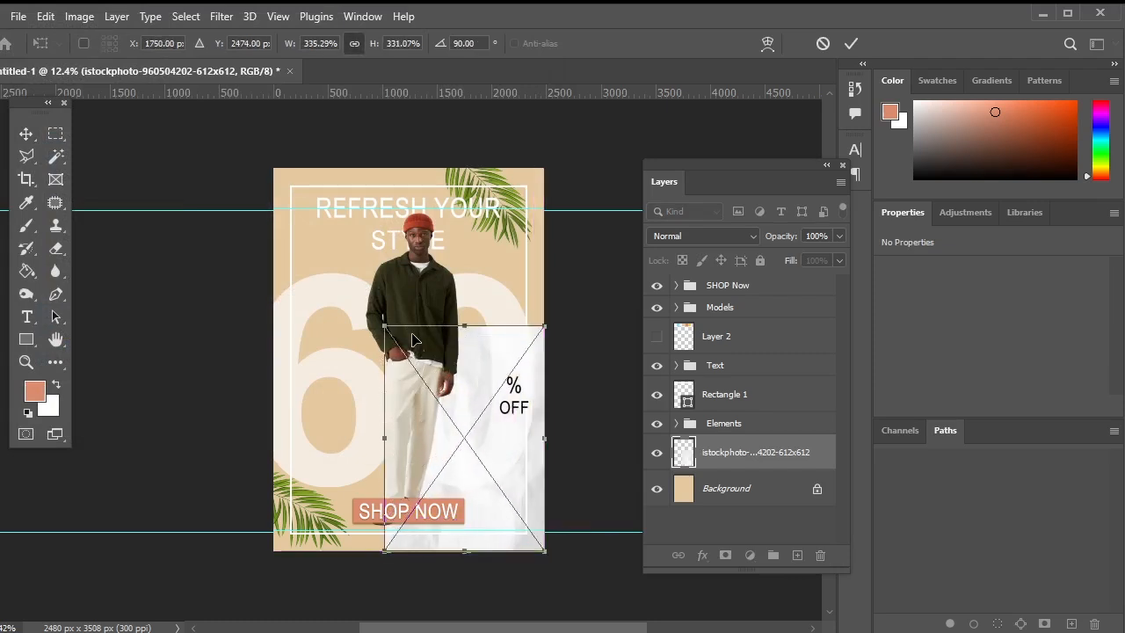
left_click_drag(381, 327, 273, 169)
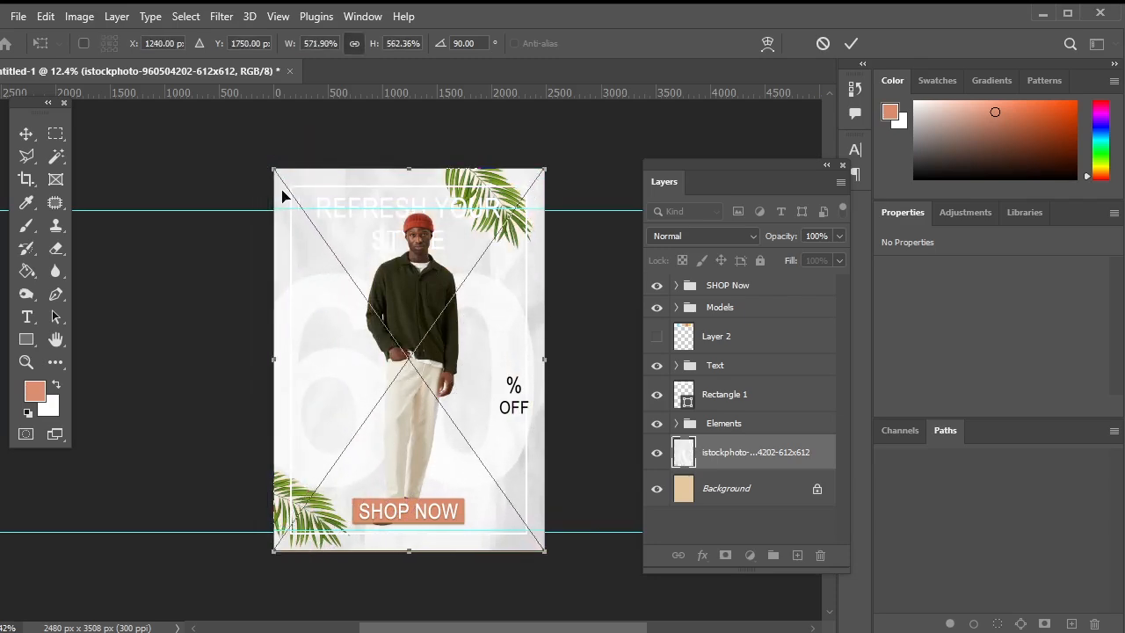
key("Return")
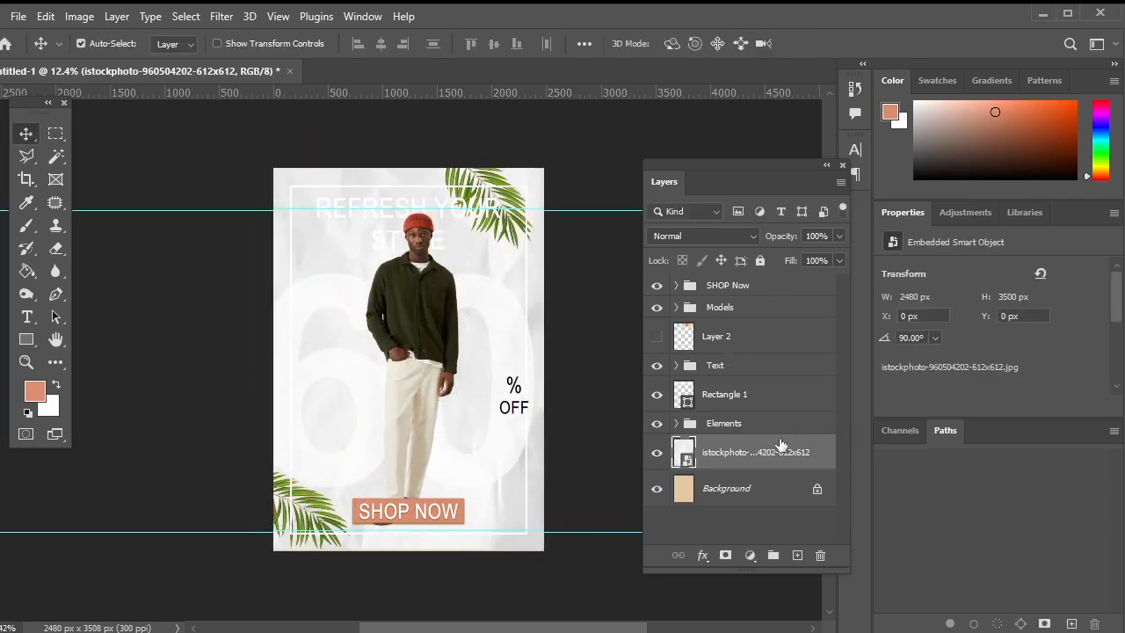
Set the paper texture's blend mode to Multiply and its opacity to 65 %, and close the layer list
left_click(735, 236)
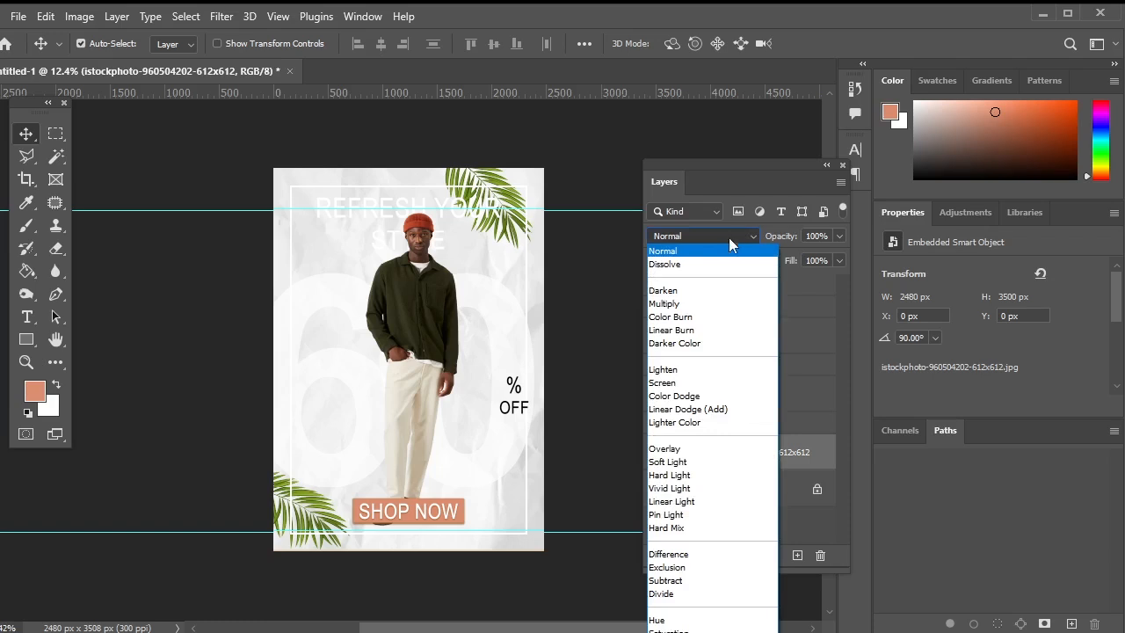
left_click(679, 304)
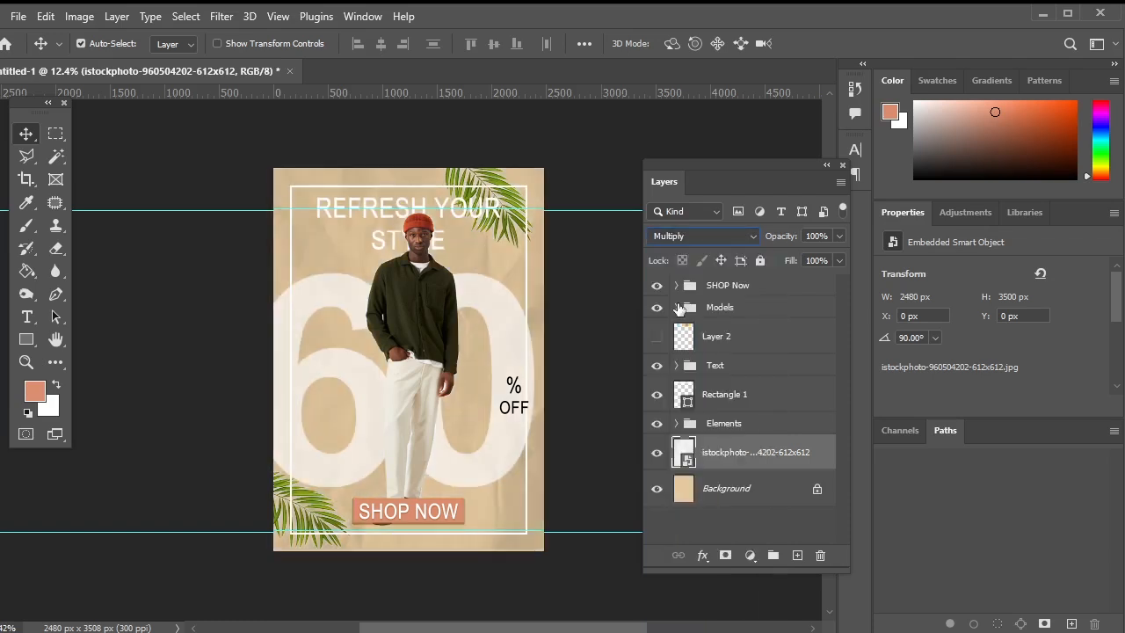
left_click(839, 236)
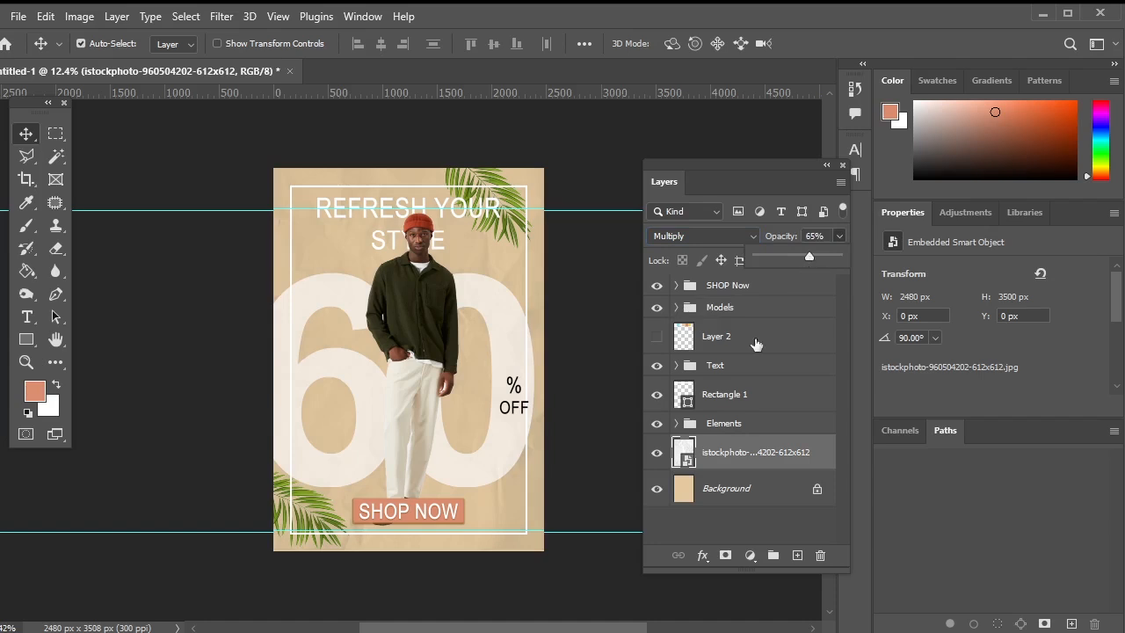
left_click(585, 402)
left_click(586, 402)
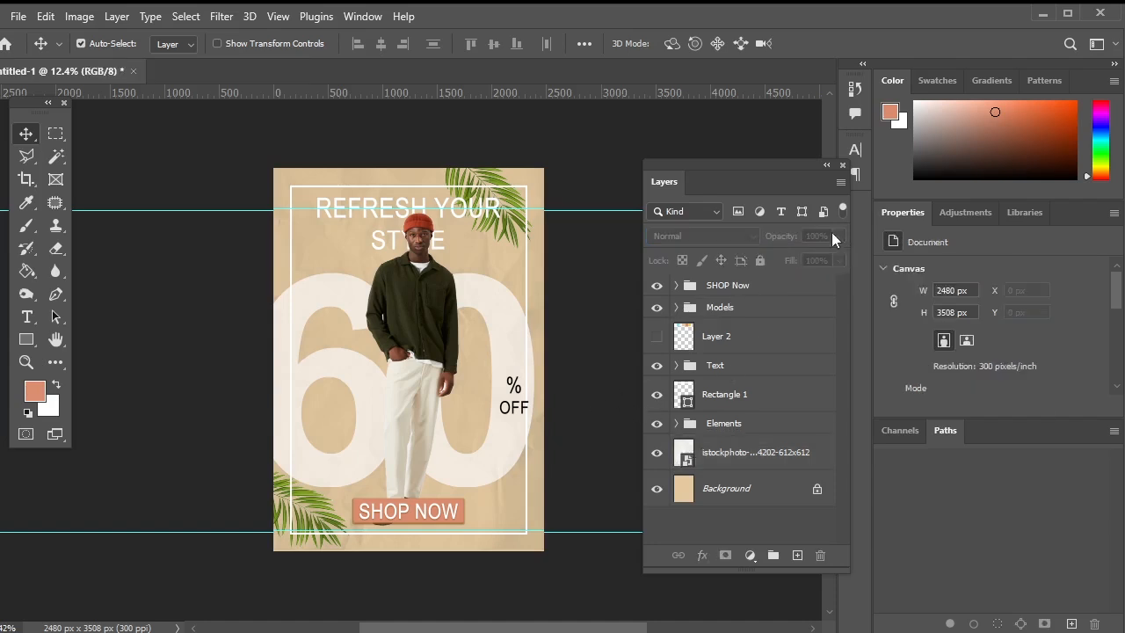
left_click(843, 165)
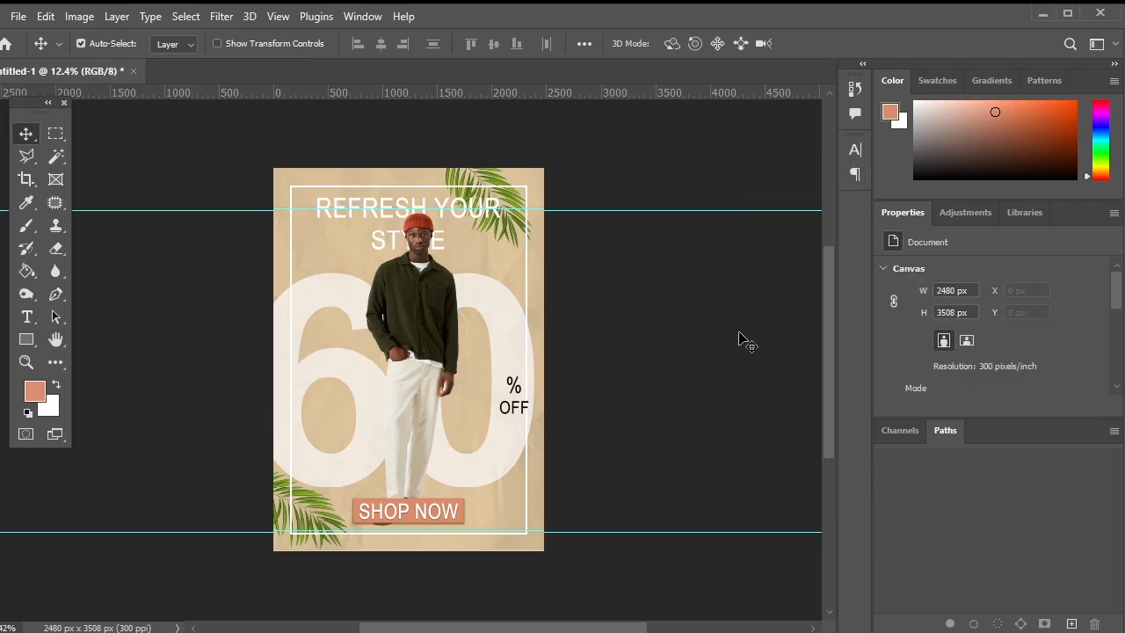